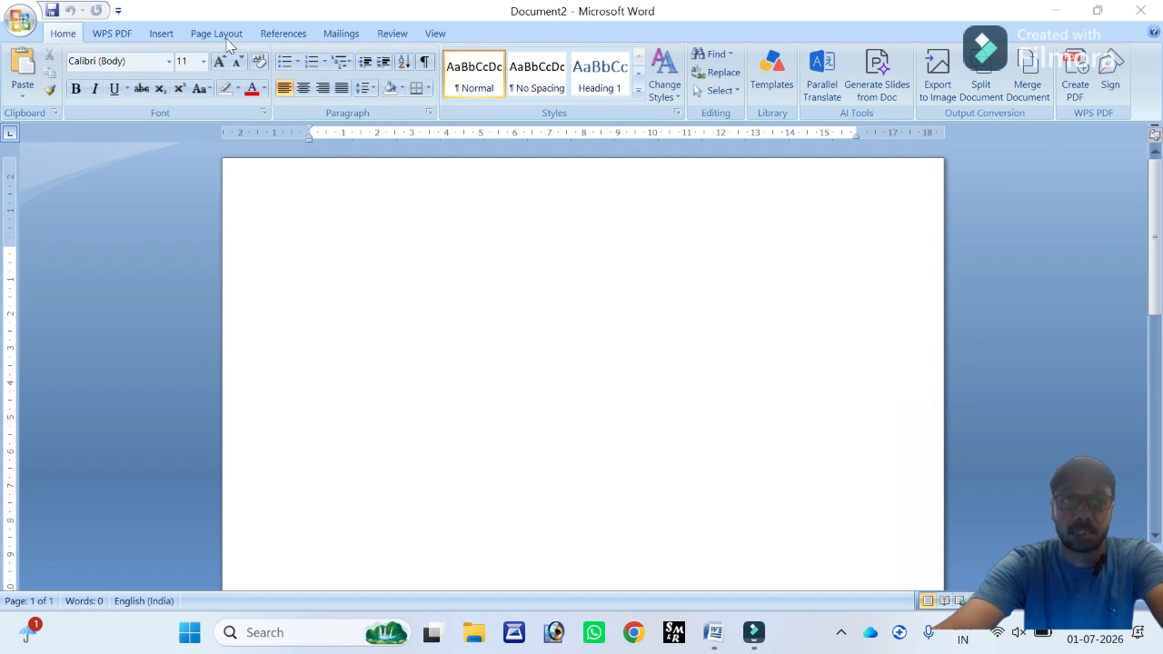
Step: Apply the Narrow margin preset to the blank document and enter the text "ICCC" at the start of the page
left_click(226, 37)
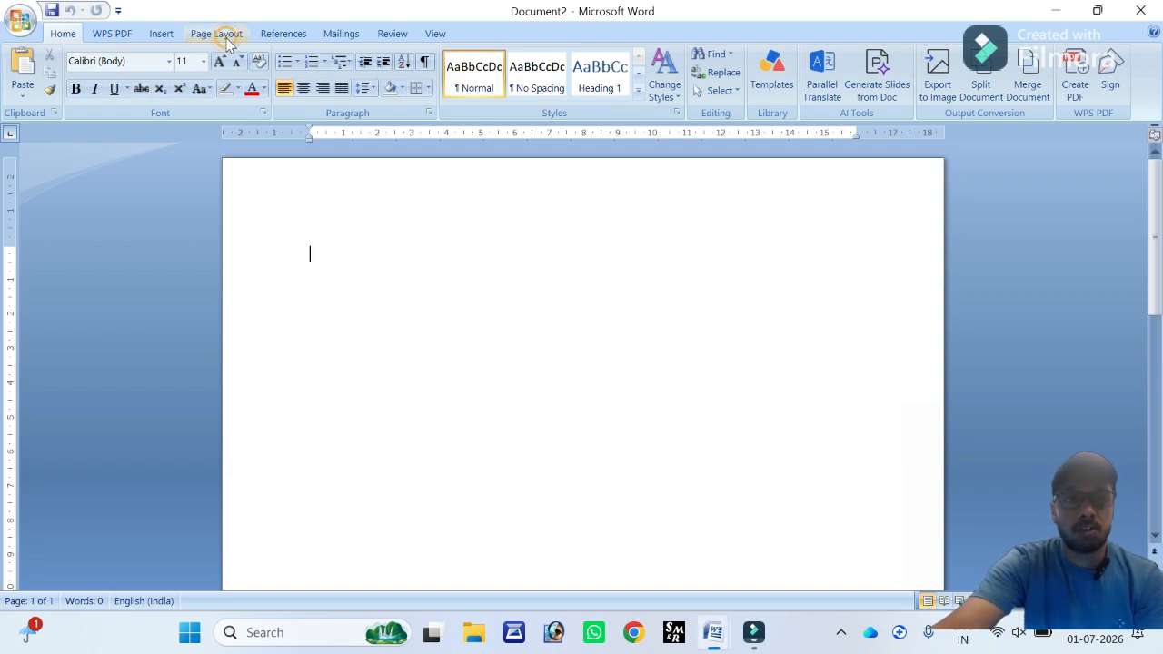
left_click(224, 34)
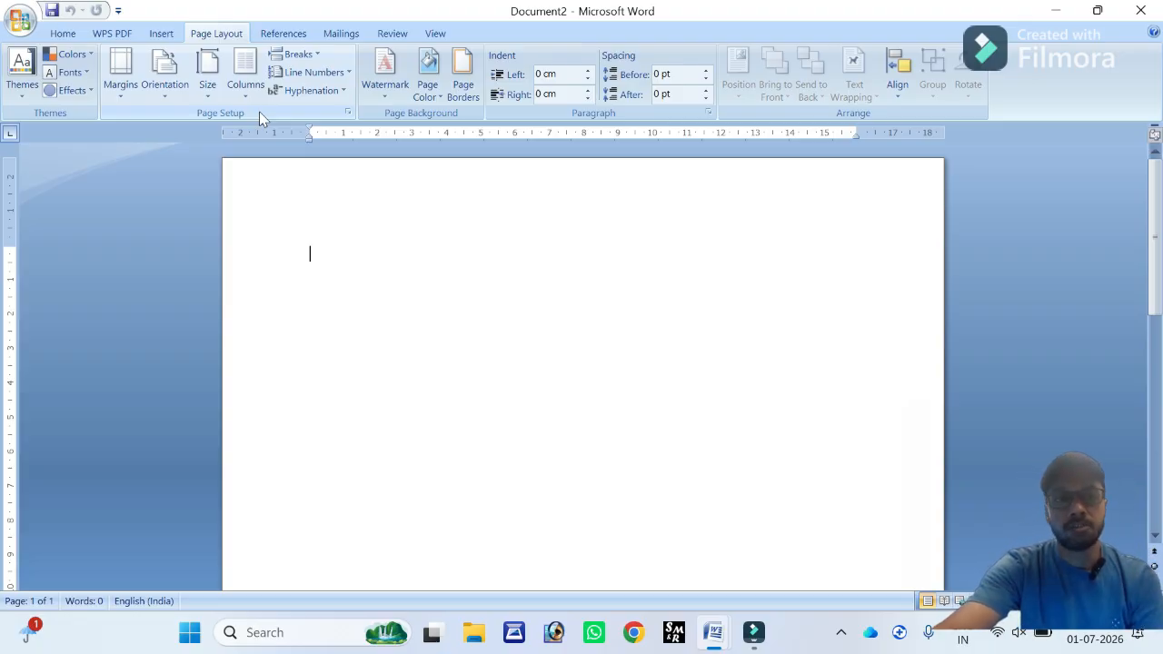
left_click(125, 94)
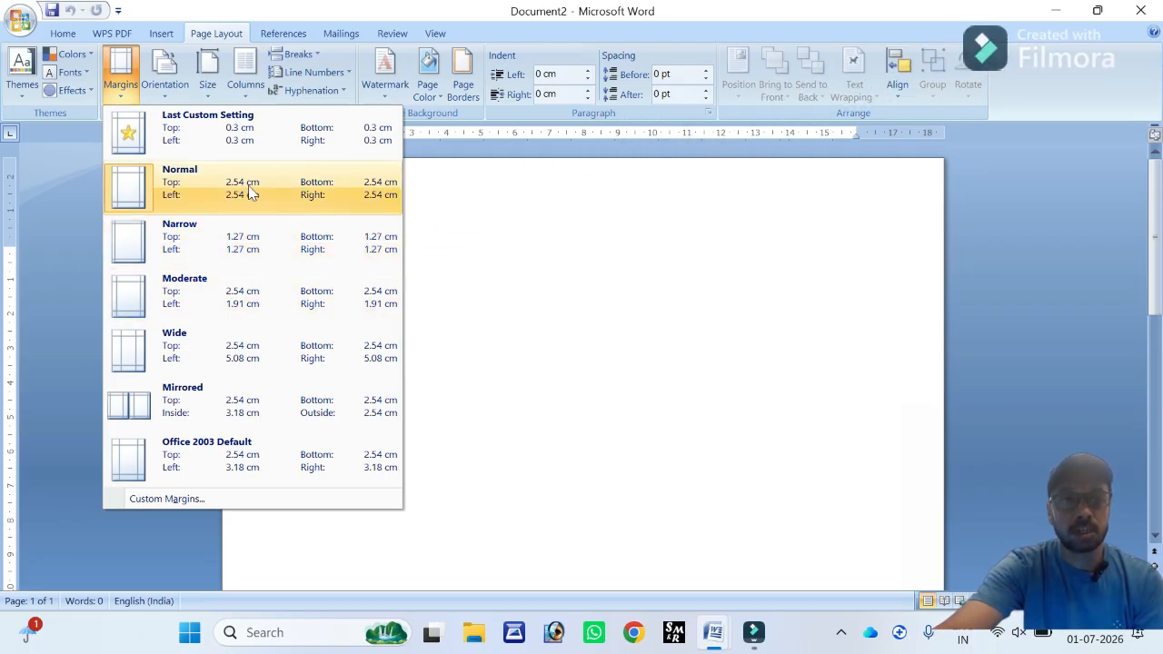
left_click(190, 238)
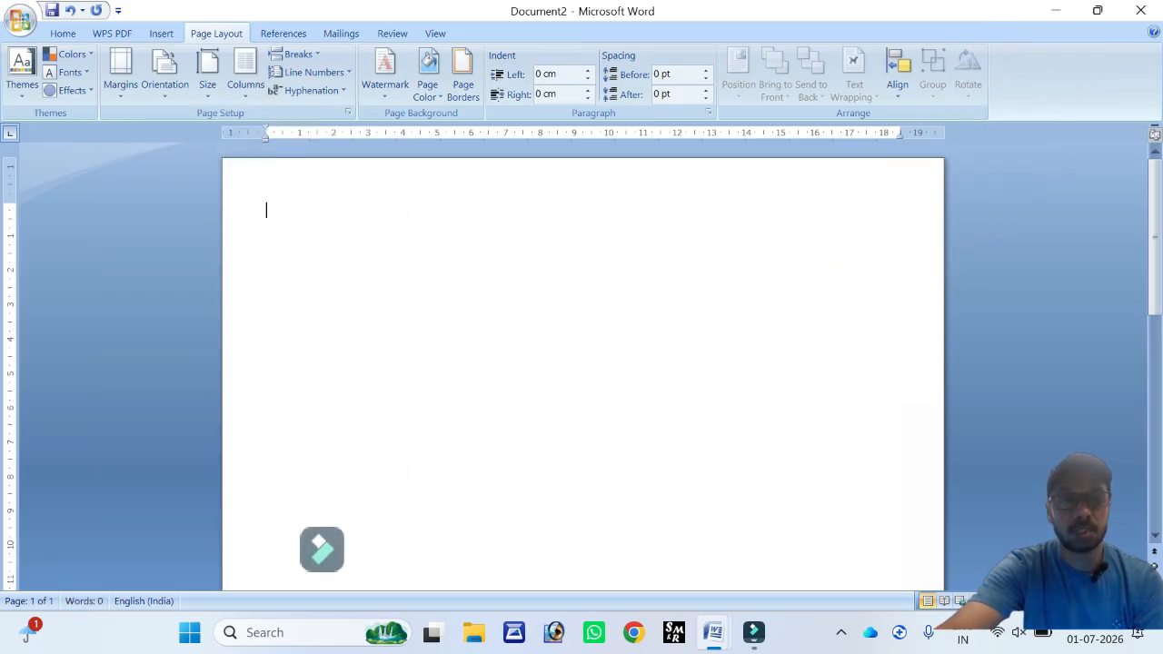
type("Iccc")
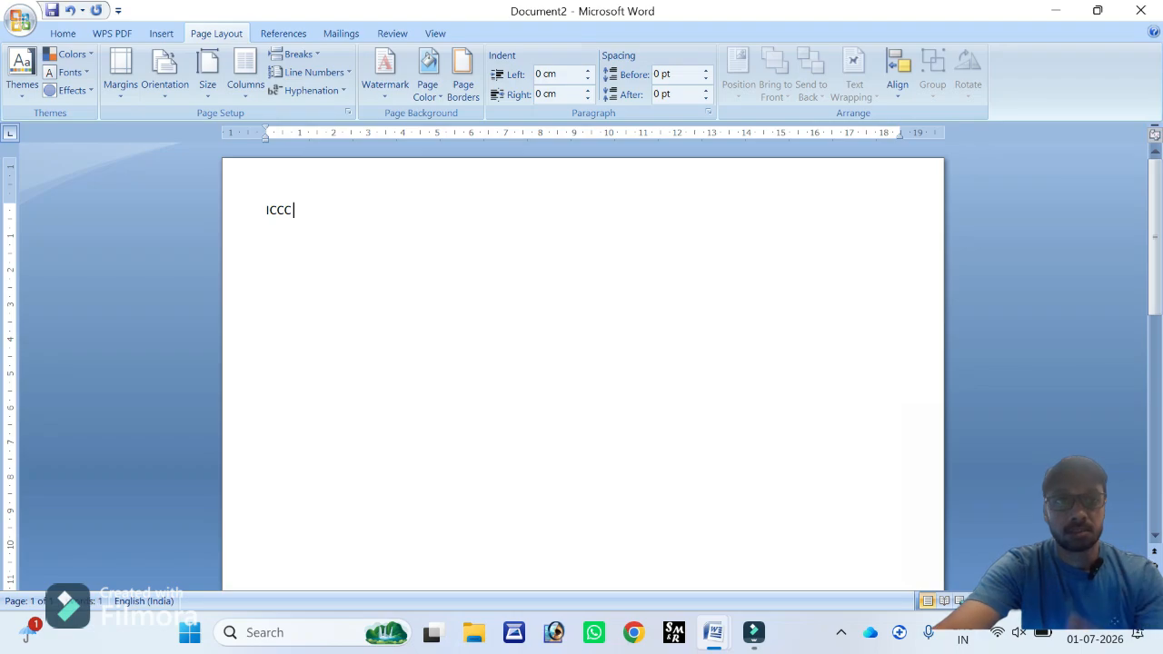
Step: Change the page margins to the Normal preset and back to Narrow to compare the text position
left_click(126, 81)
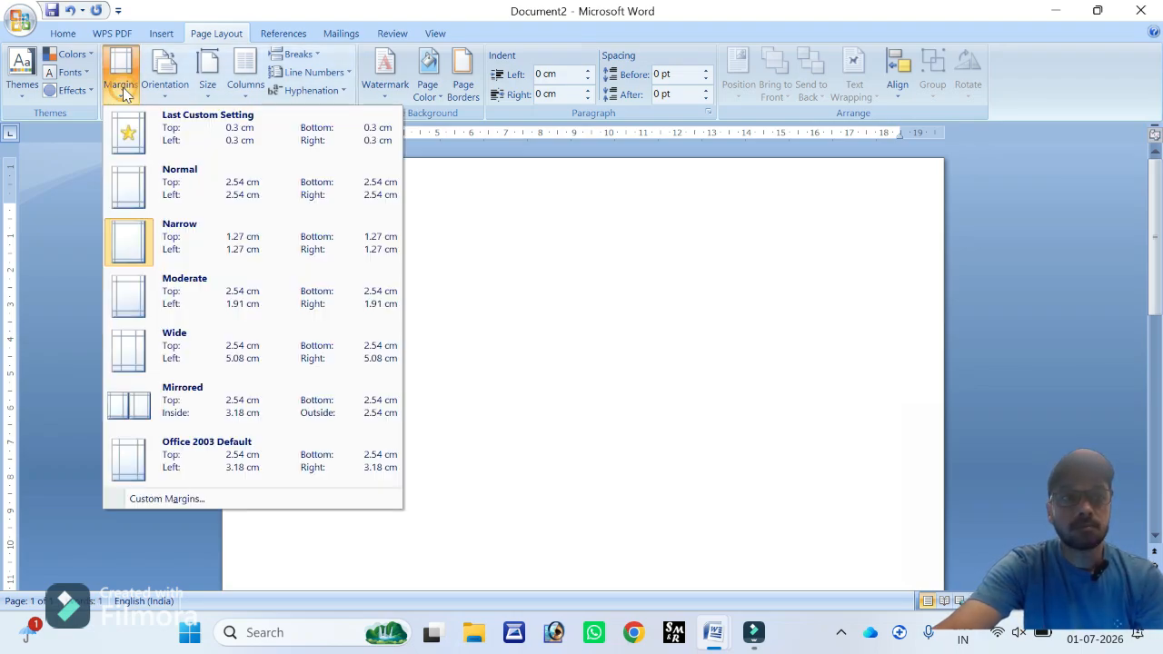
left_click(195, 189)
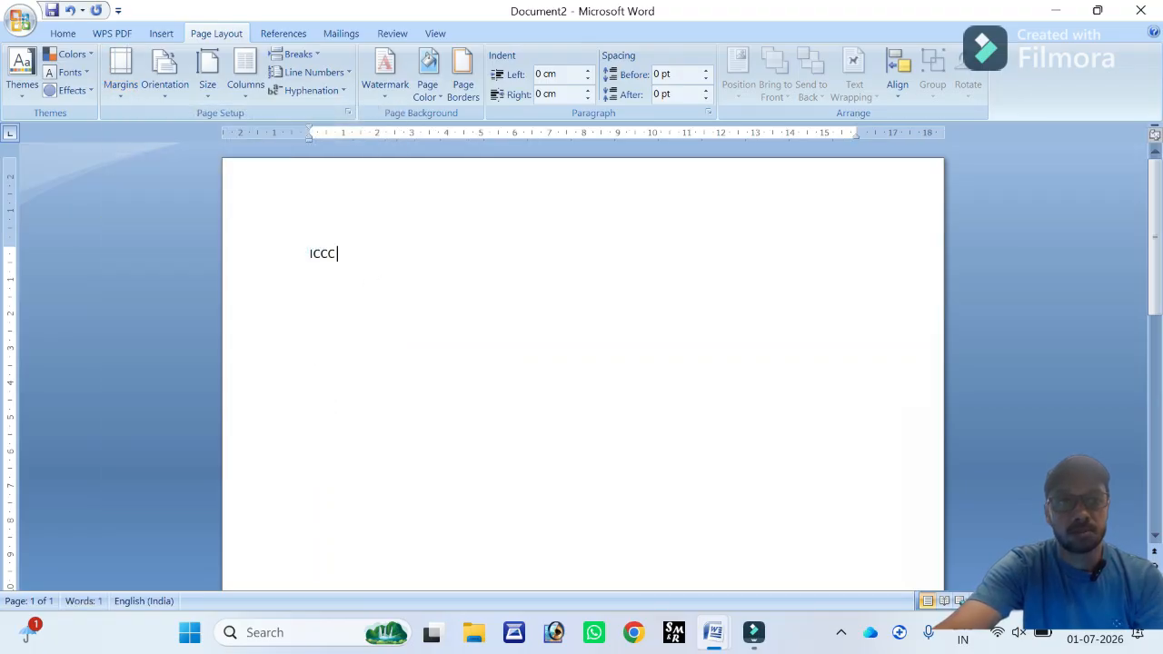
left_click(120, 75)
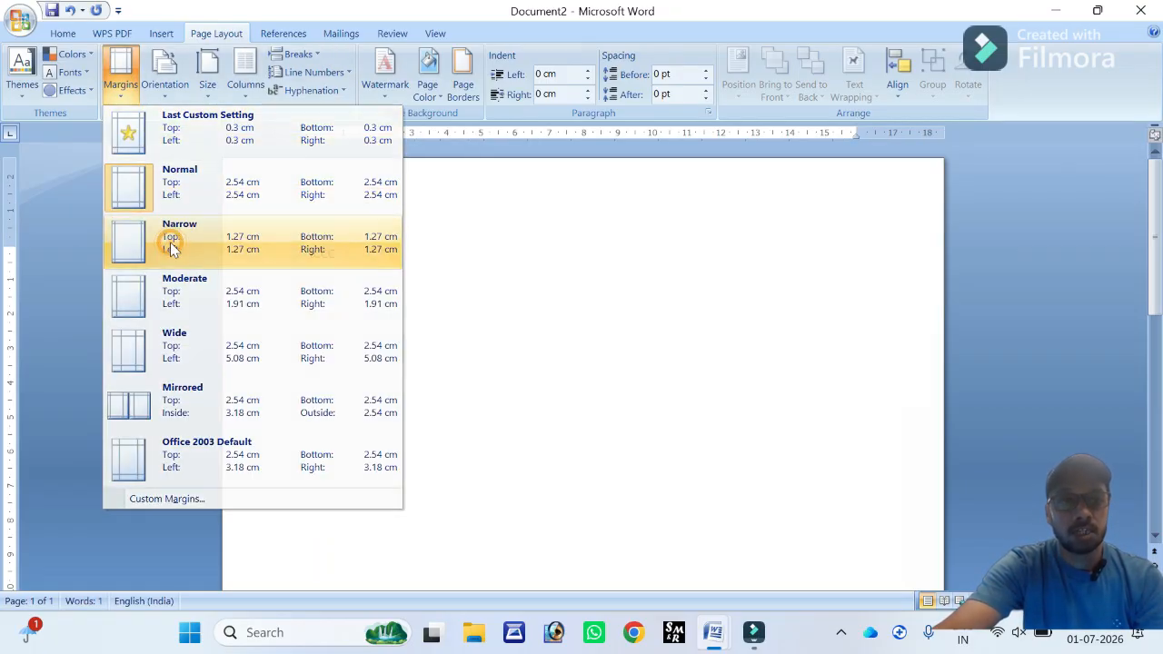
left_click(160, 242)
left_click(120, 75)
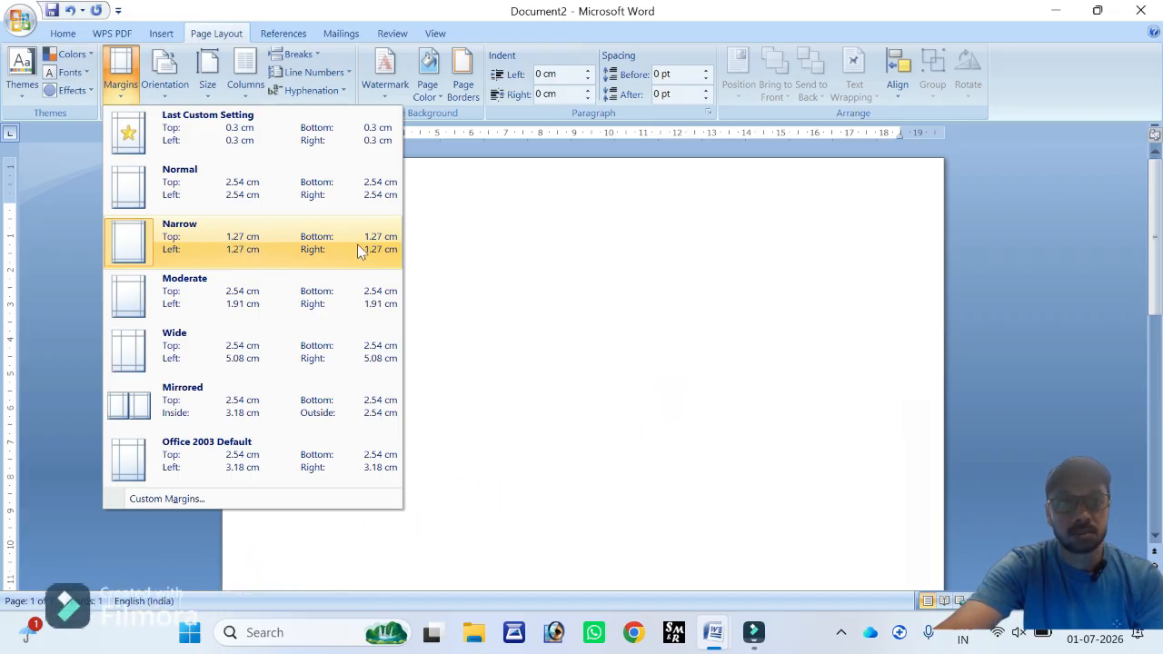
left_click(433, 254)
Step: Set the page orientation to Landscape and view the available preset paper sizes
left_click(163, 77)
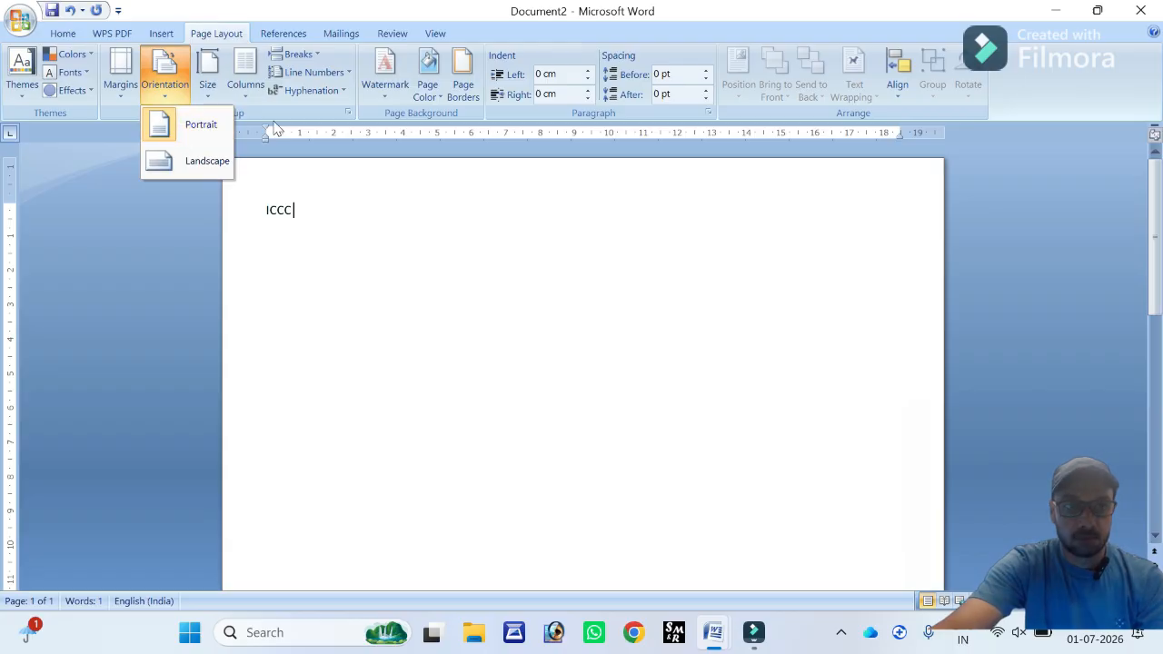
left_click(203, 169)
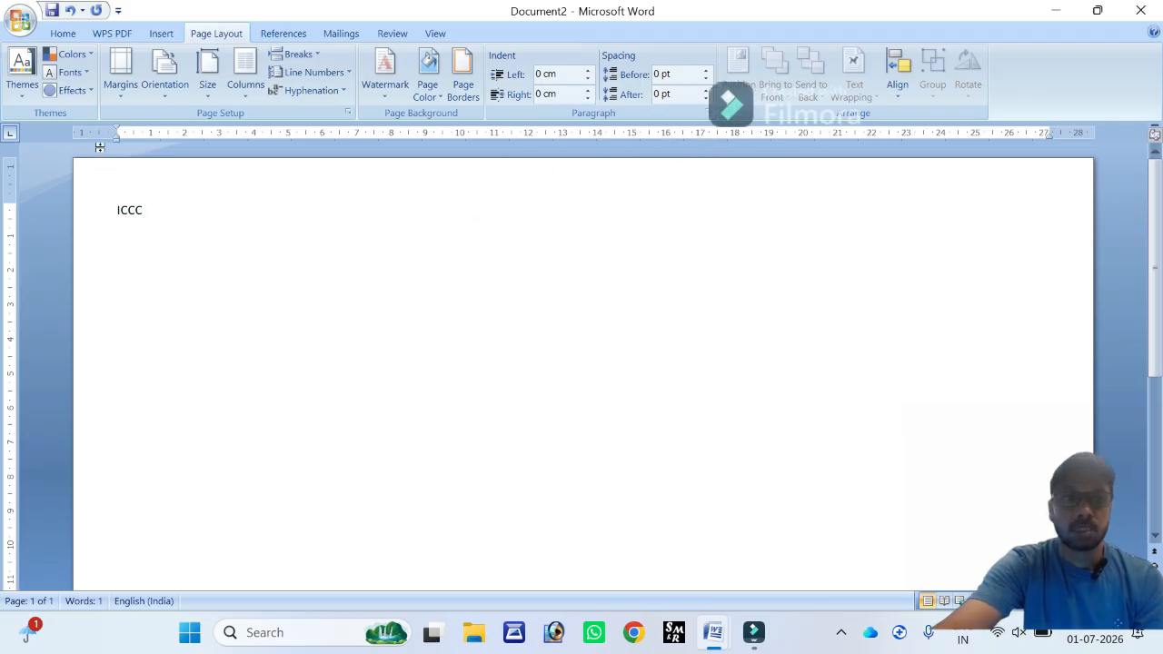
left_click(216, 88)
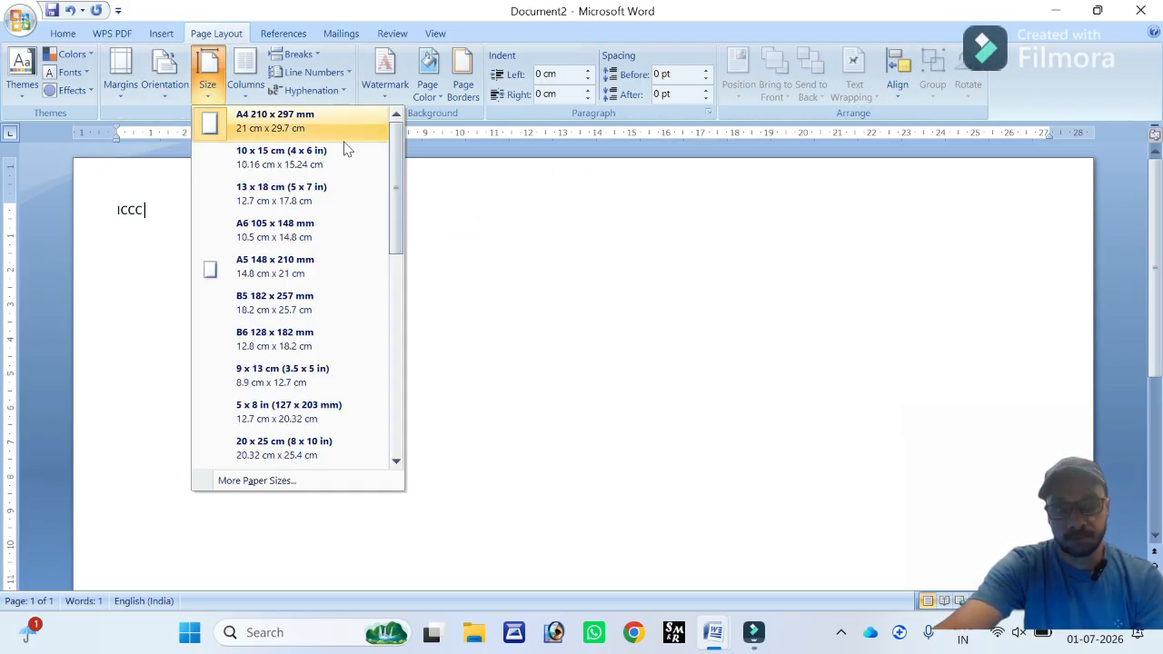
mouse_move(396, 188)
left_mouse_down()
mouse_move(401, 229)
mouse_move(395, 169)
left_mouse_up()
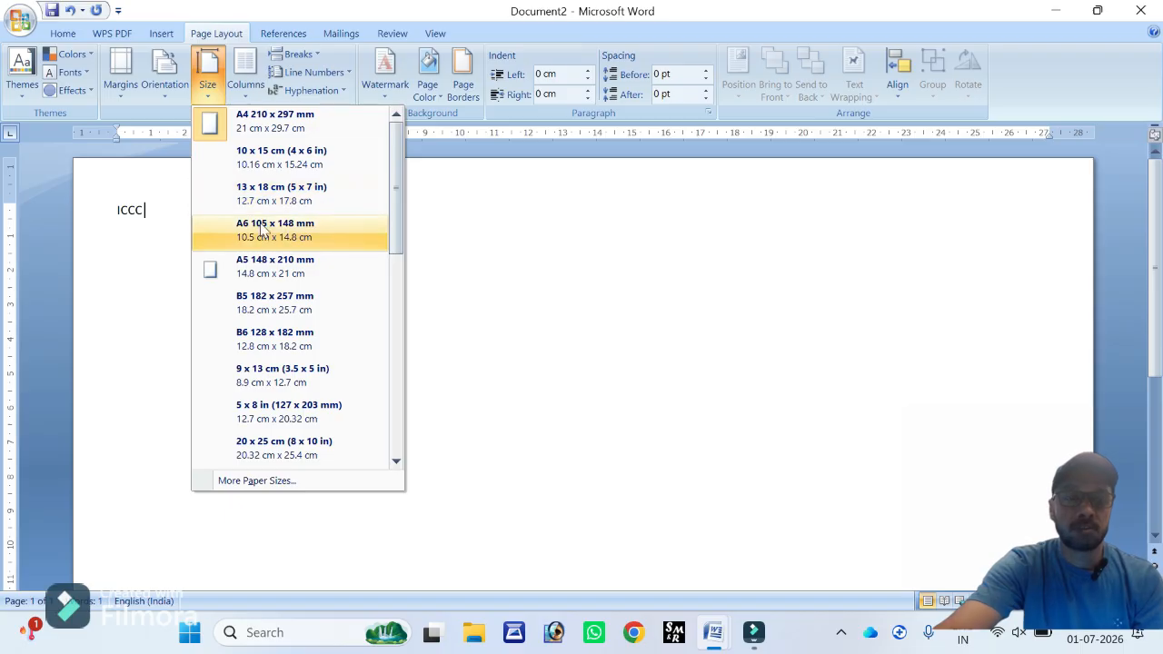
left_click(427, 254)
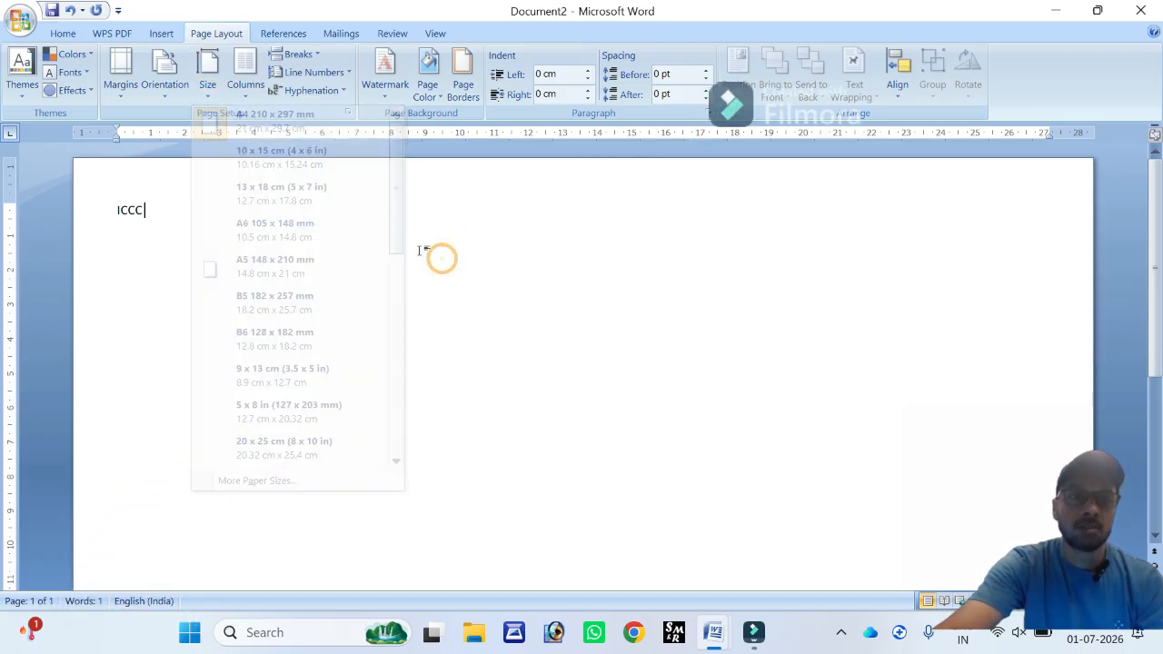
left_click(207, 71)
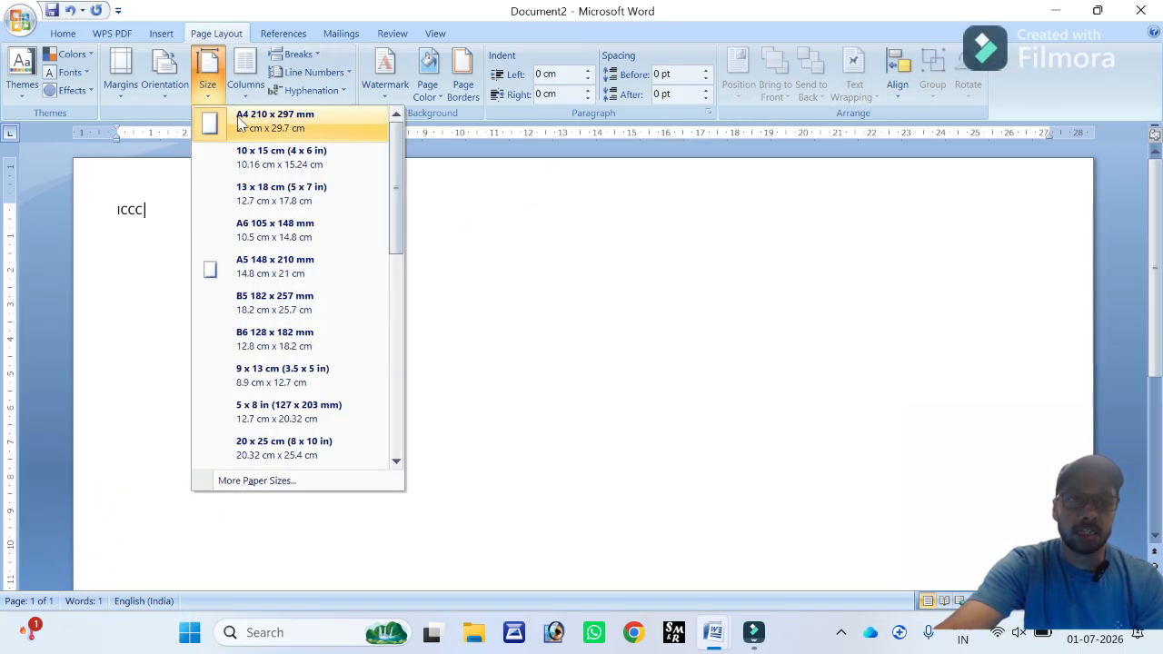
left_click(535, 215)
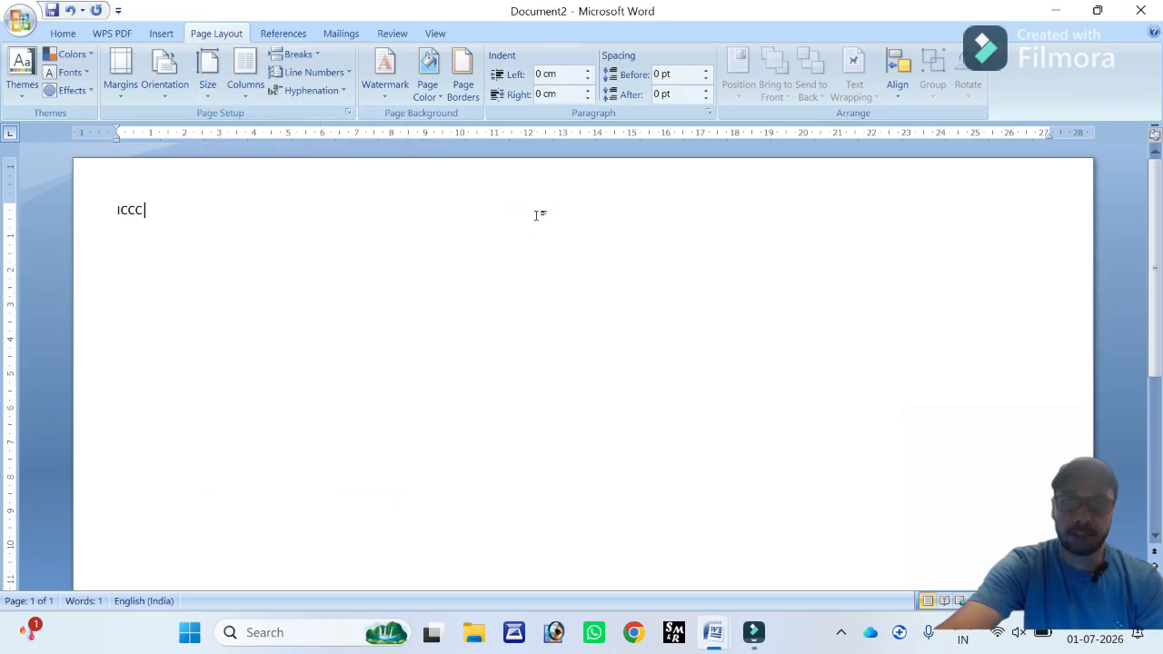
Step: Arrange the page text in two columns
left_click(238, 91)
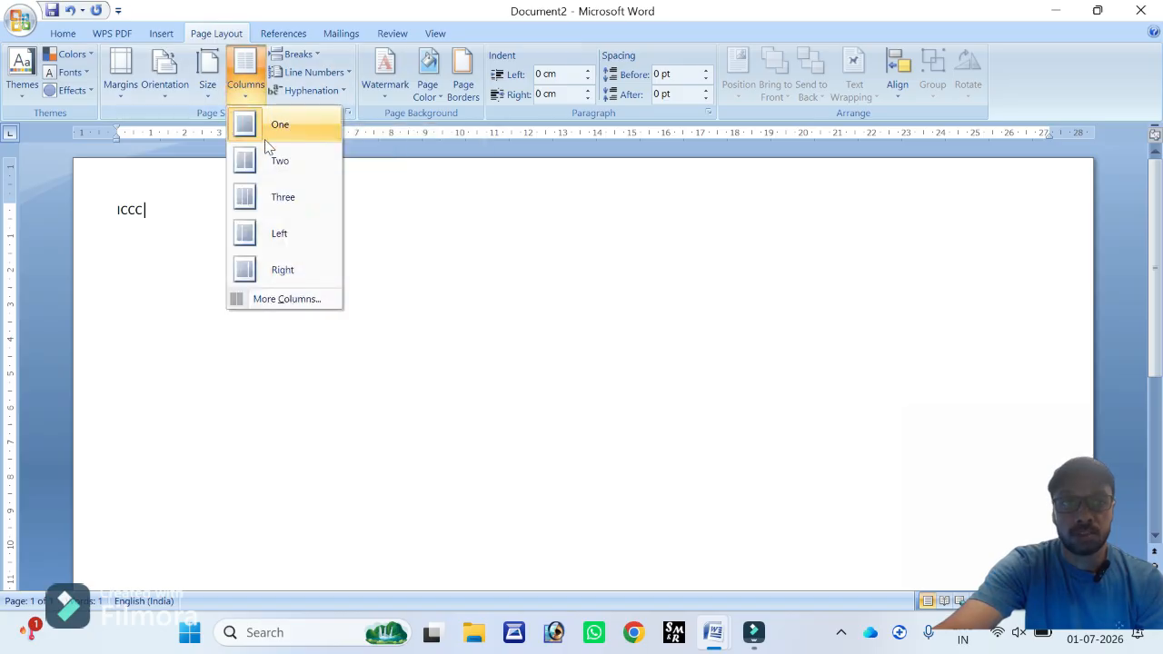
left_click(450, 240)
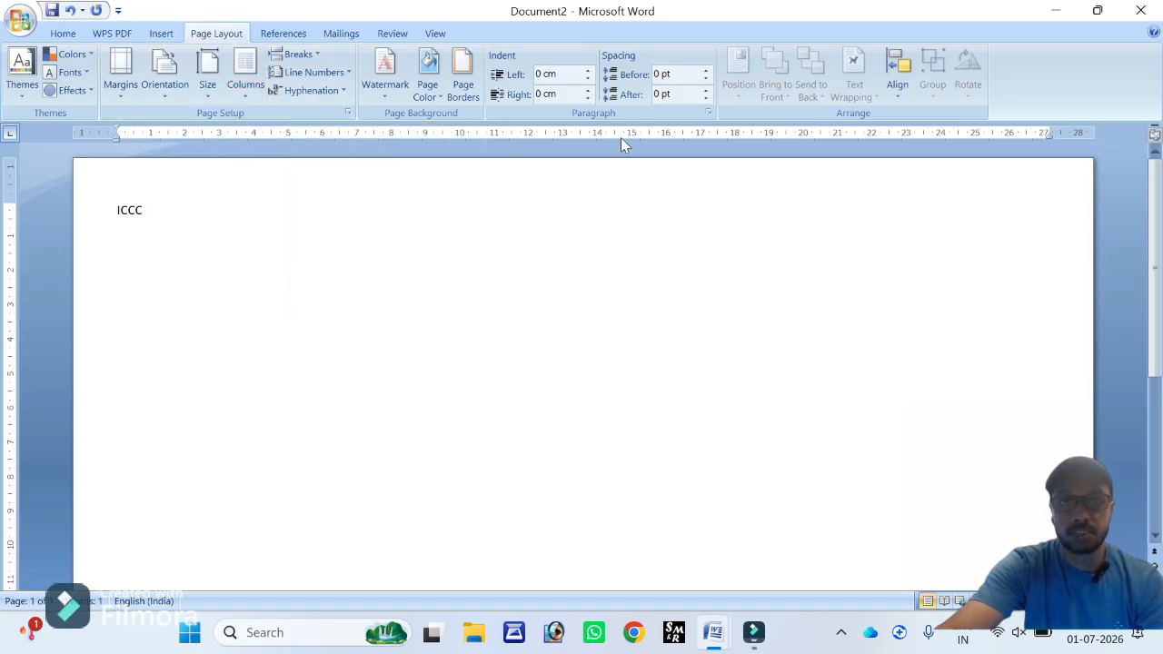
left_click(246, 91)
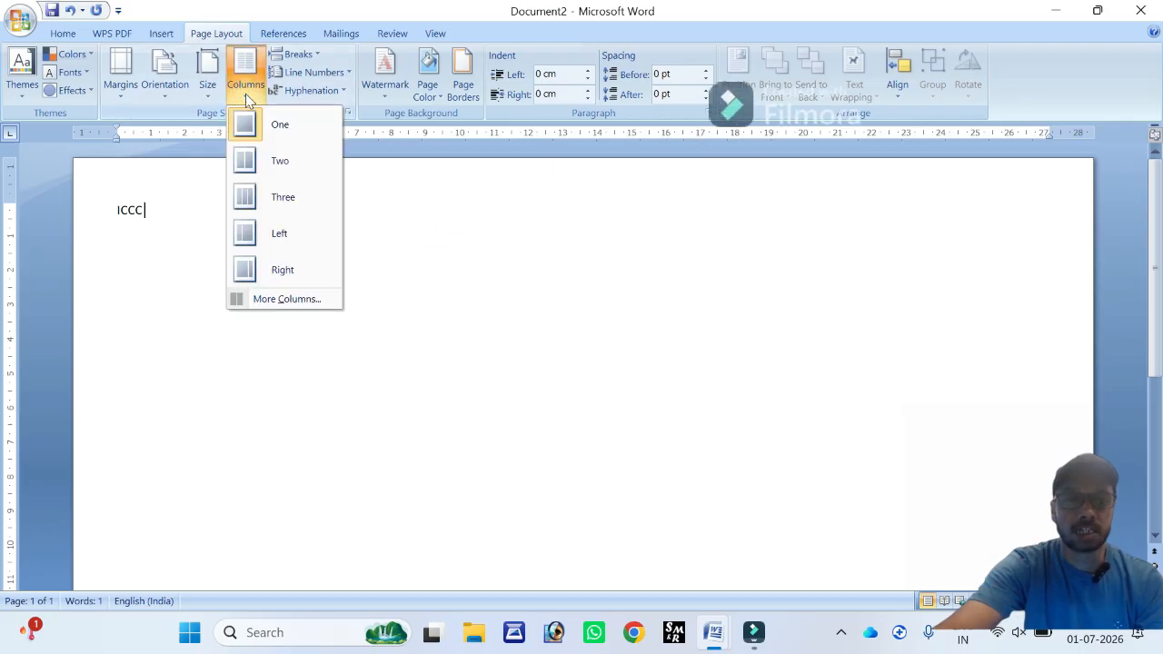
left_click(268, 160)
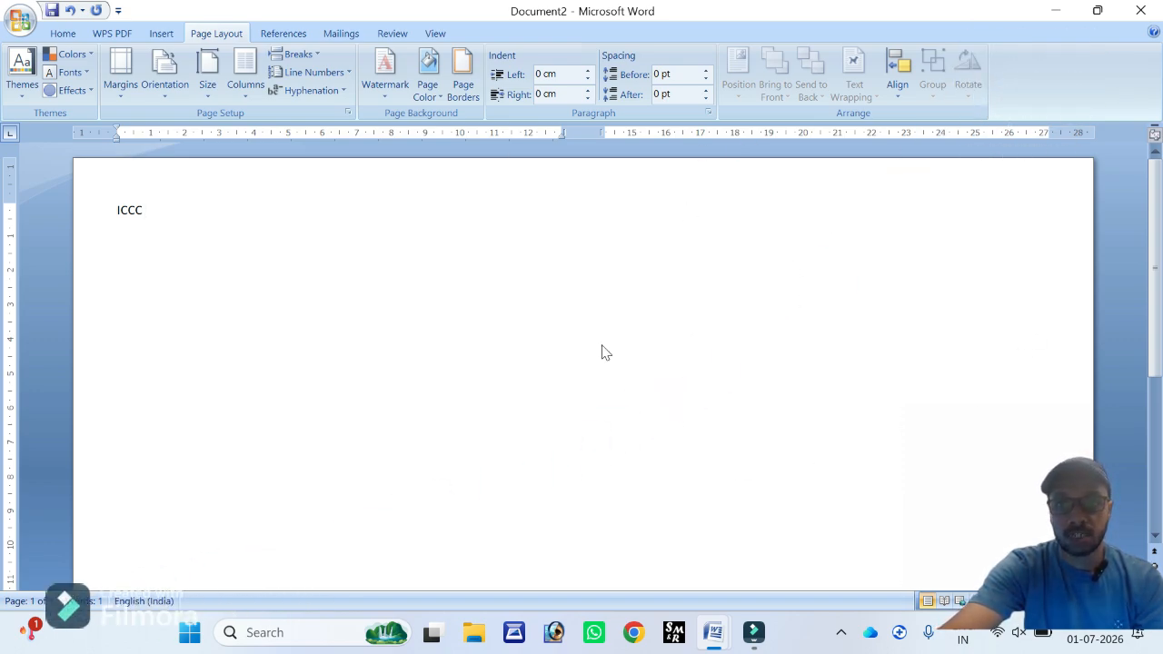
Step: Paste the formula text =SUM(--TEXTSPLIT(A1,",")) repeatedly after "ICCC" to fill seven lines of the first column
double_click(118, 210)
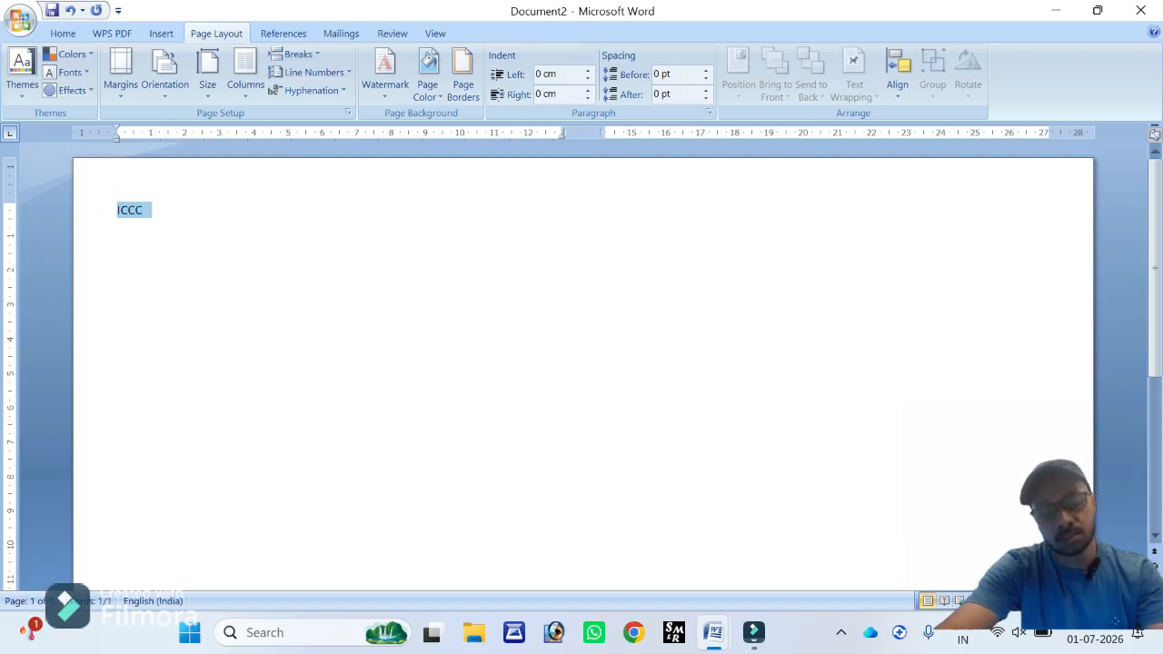
left_click(155, 218)
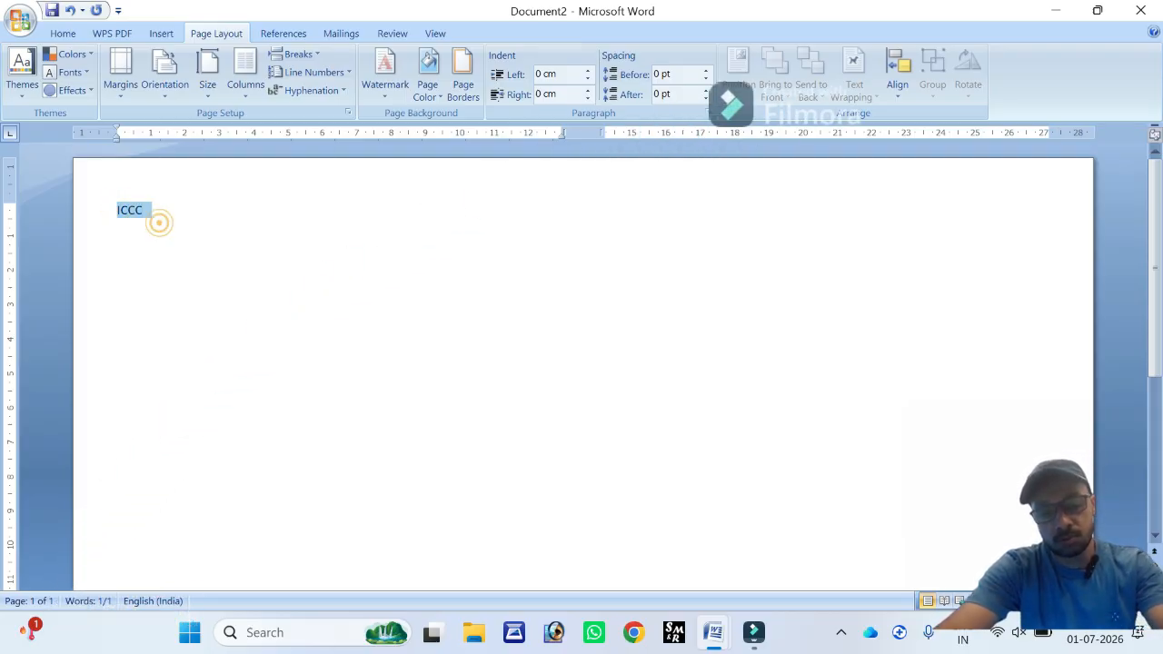
type("=SUM(--TEXTSPLIT(A1,\",\"))")
key("ctrl+v")
key("ctrl+v")
key("ctrl+v")
key("ctrl+v")
key("ctrl+v")
key("ctrl+v")
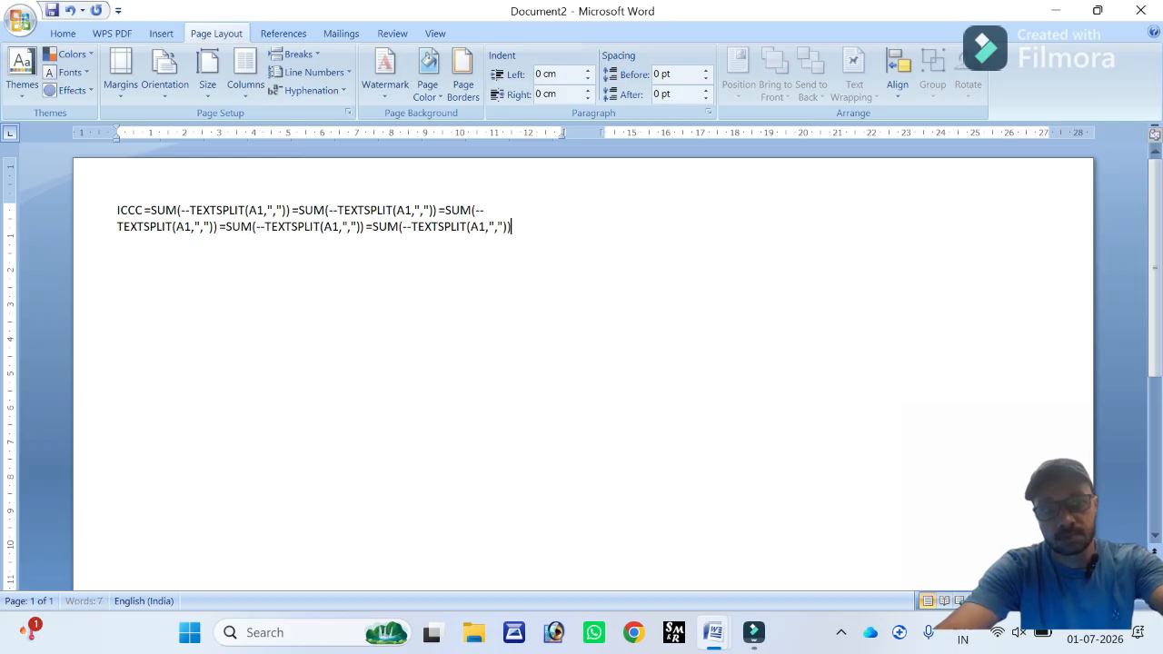
key("ctrl+v")
key("ctrl+v")
key("ctrl+v")
key("ctrl+v")
key("ctrl+v")
key("ctrl+v")
key("ctrl+v")
key("ctrl+v")
key("ctrl+v")
key("ctrl+v")
key("ctrl+v")
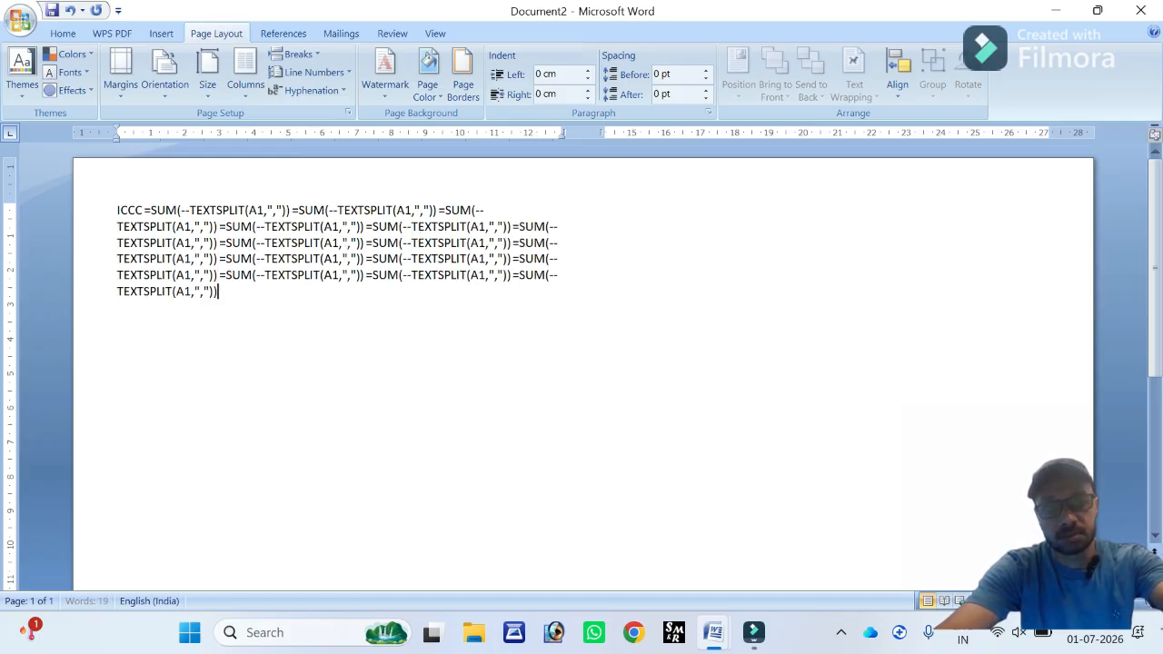
key("ctrl+v")
key("ctrl+v")
Step: Copy the whole text block, continue with blank lines into the second column and paste the copy at its start
left_click_drag(540, 313, 124, 208)
key("ctrl+c")
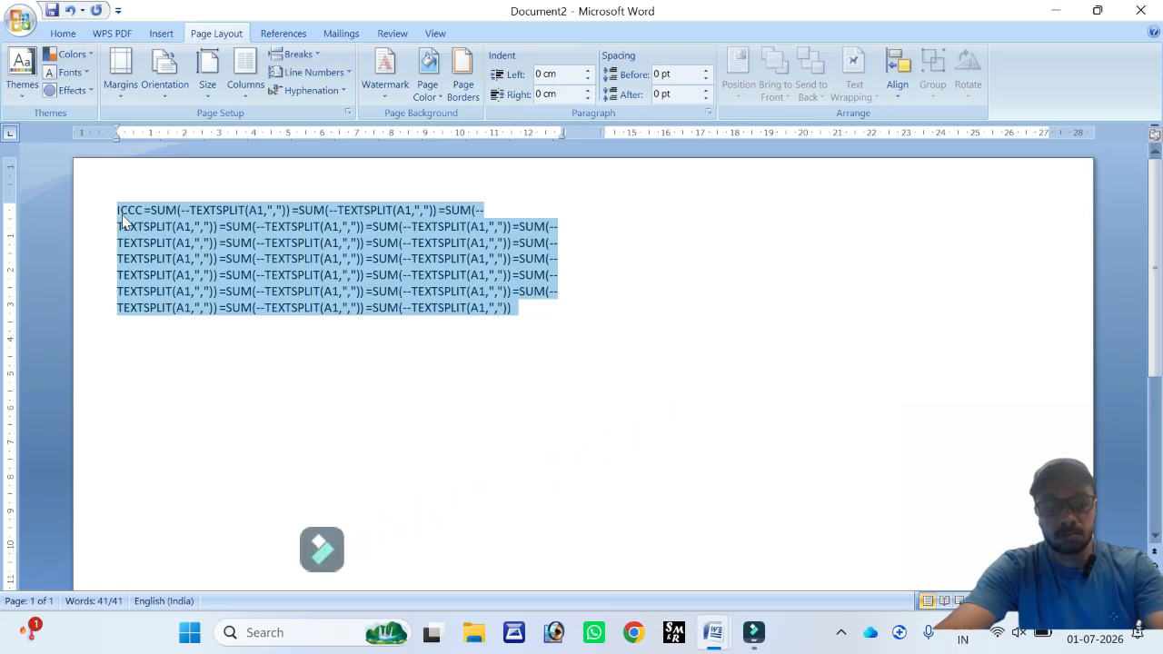
left_click(421, 355)
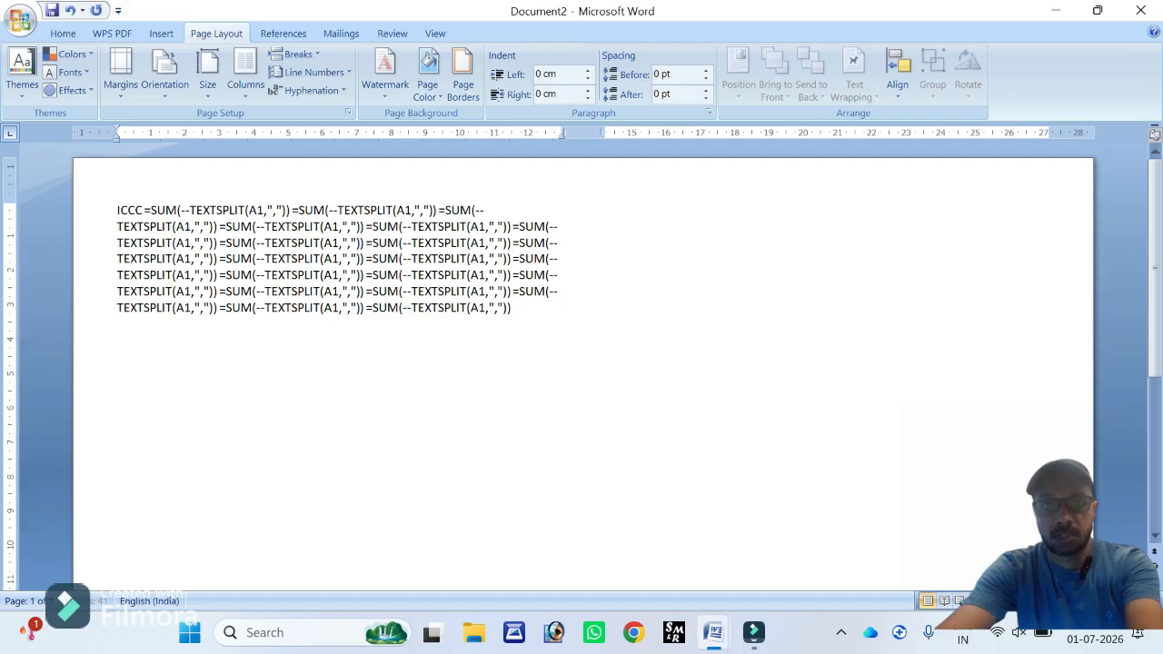
scroll(581, 363, "down", 3)
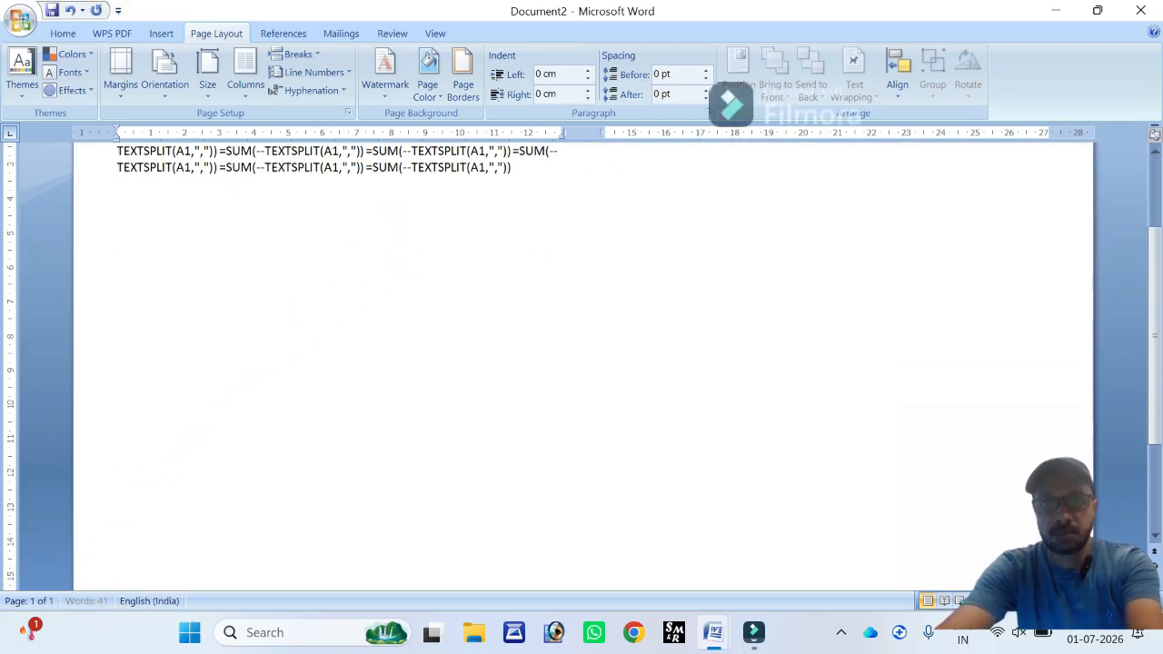
scroll(581, 364, "up", 3)
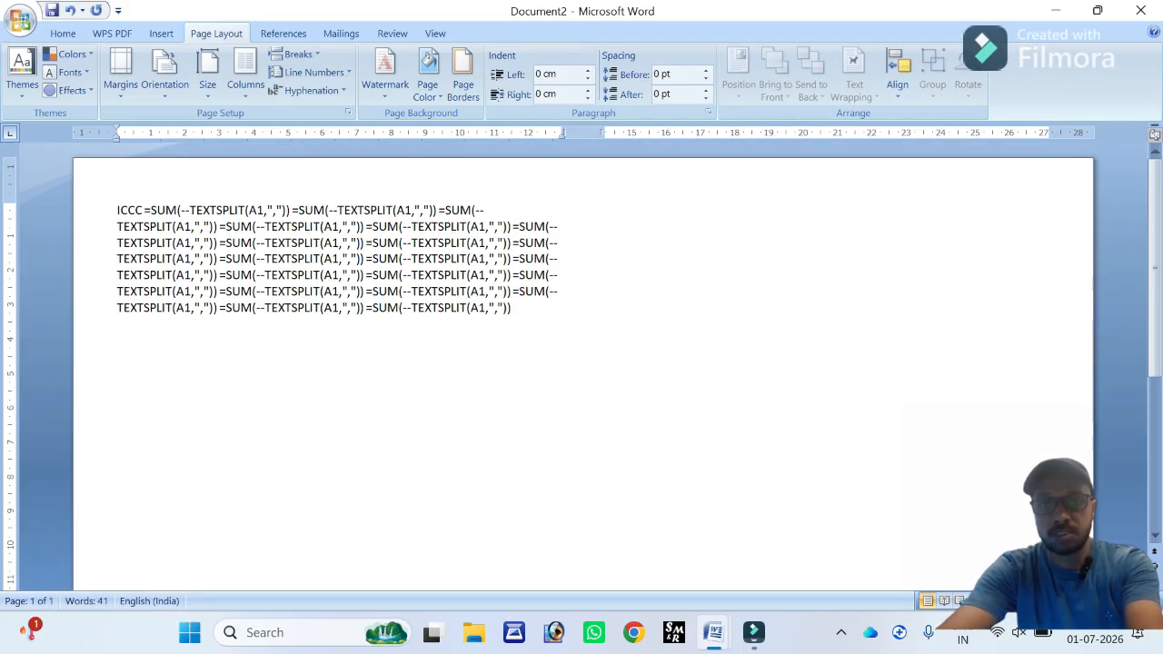
scroll(582, 363, "down", 4)
scroll(581, 363, "down", 1)
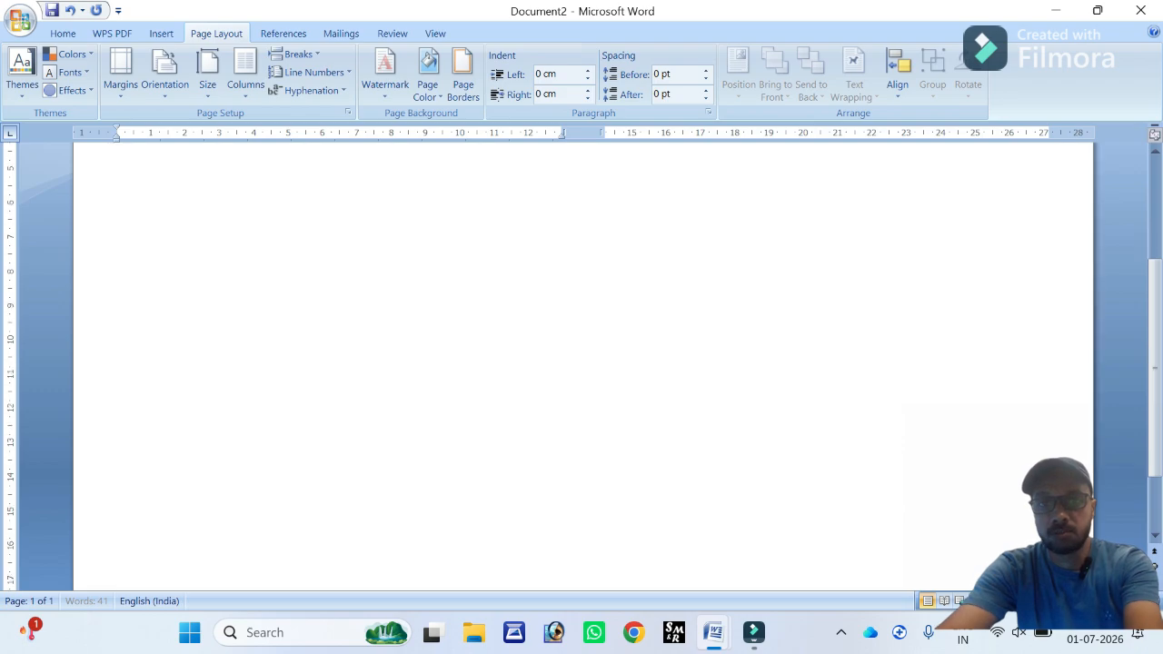
scroll(582, 363, "up", 5)
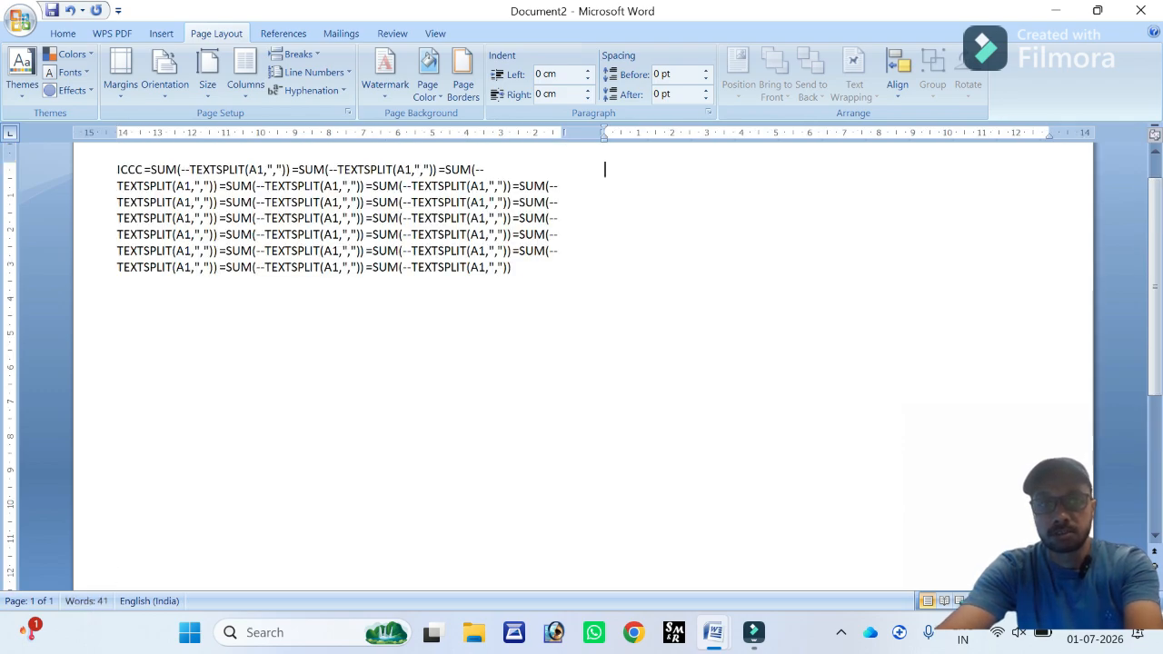
scroll(605, 169, "up", 1)
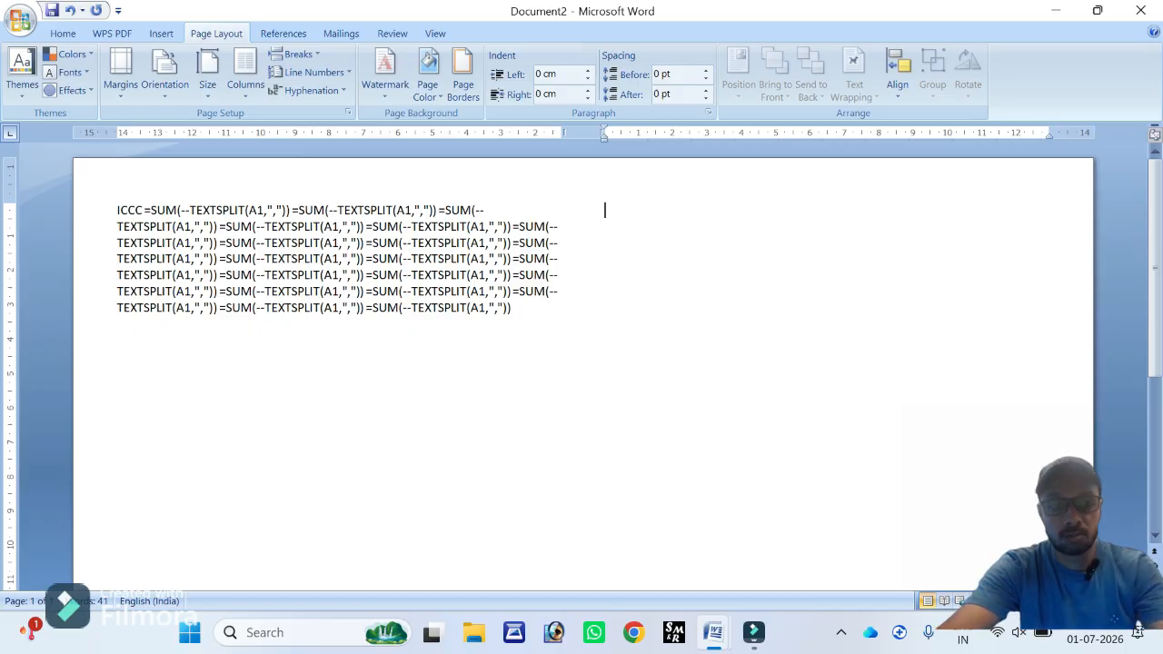
key("ctrl+v")
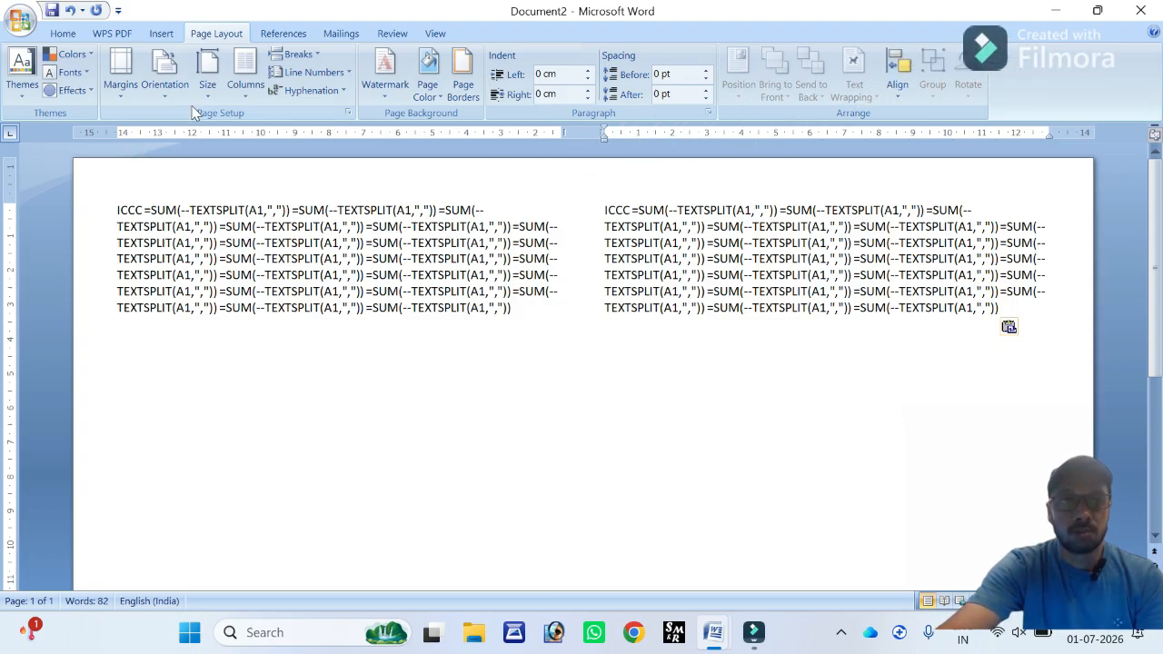
Step: Try the three-column layout on the text and switch it to the Left column preset
left_click(244, 73)
left_click(263, 160)
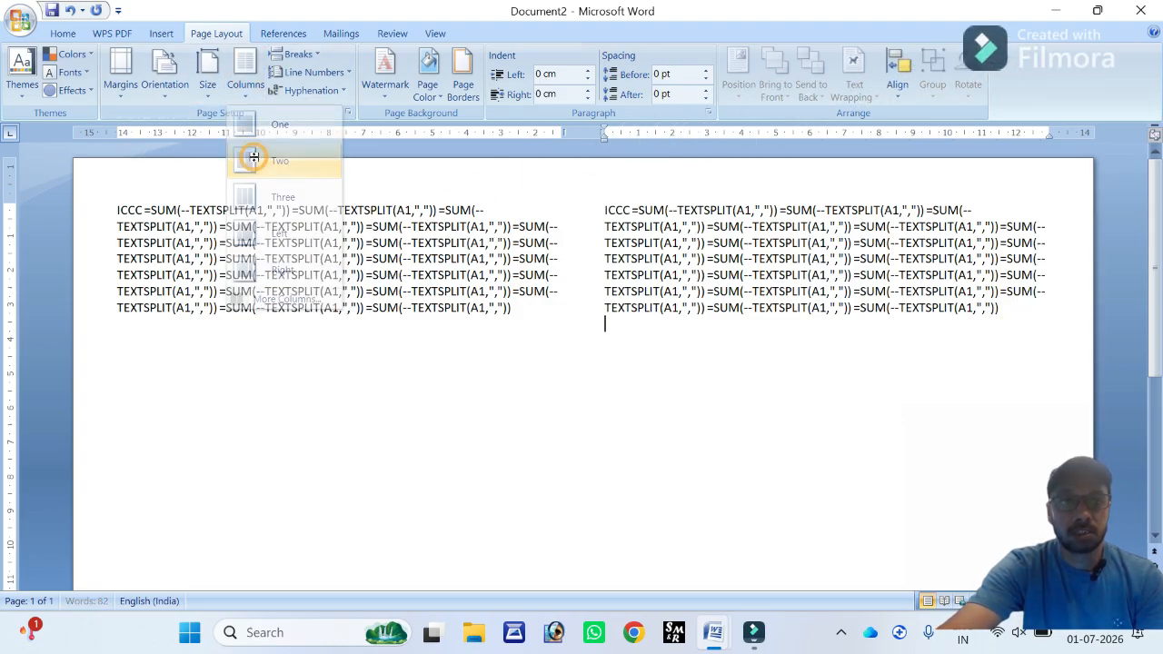
left_click(249, 80)
left_click(278, 191)
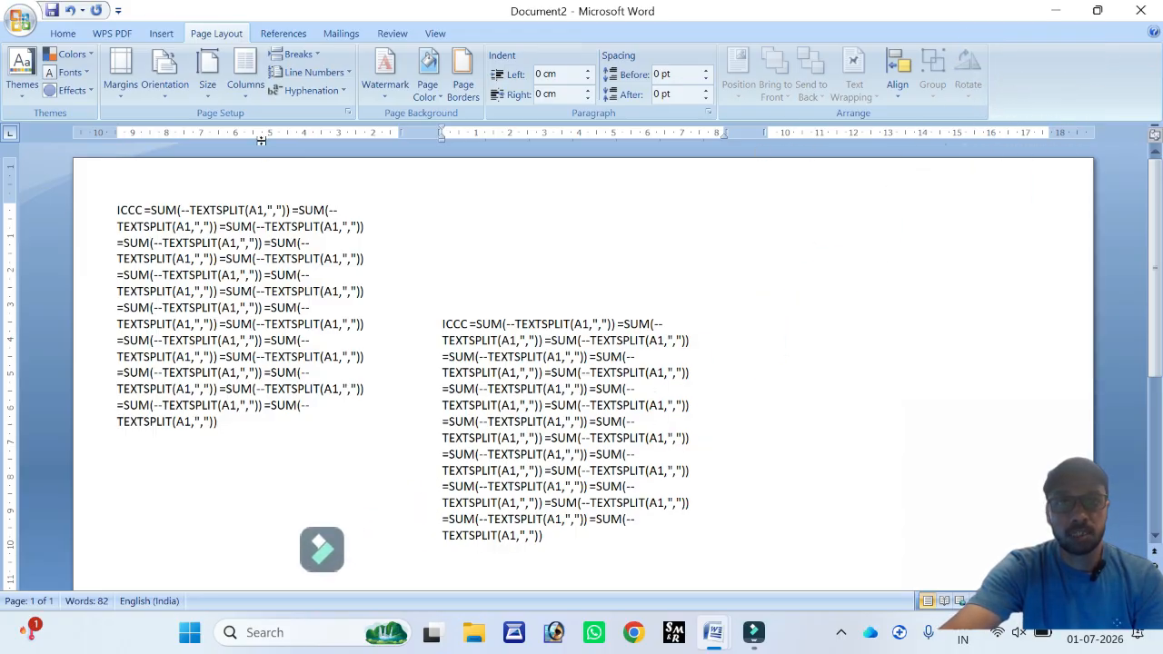
left_click(246, 84)
left_click(264, 238)
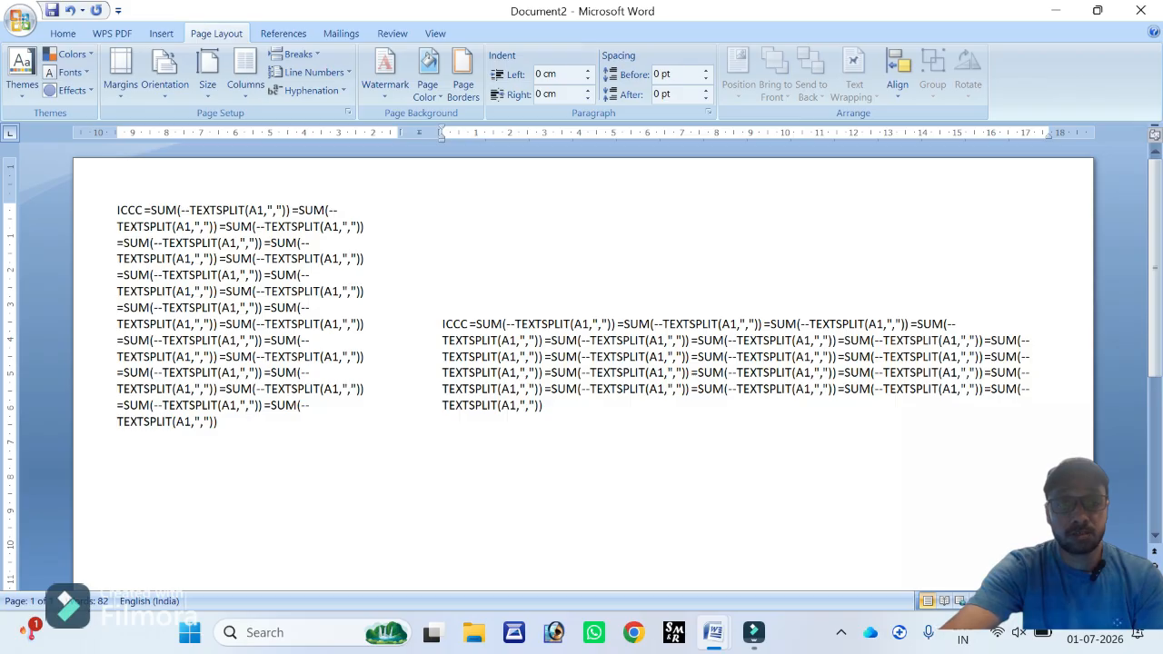
Step: Try the Right column preset on the text and switch it back to two equal columns
left_click(245, 84)
left_click(272, 270)
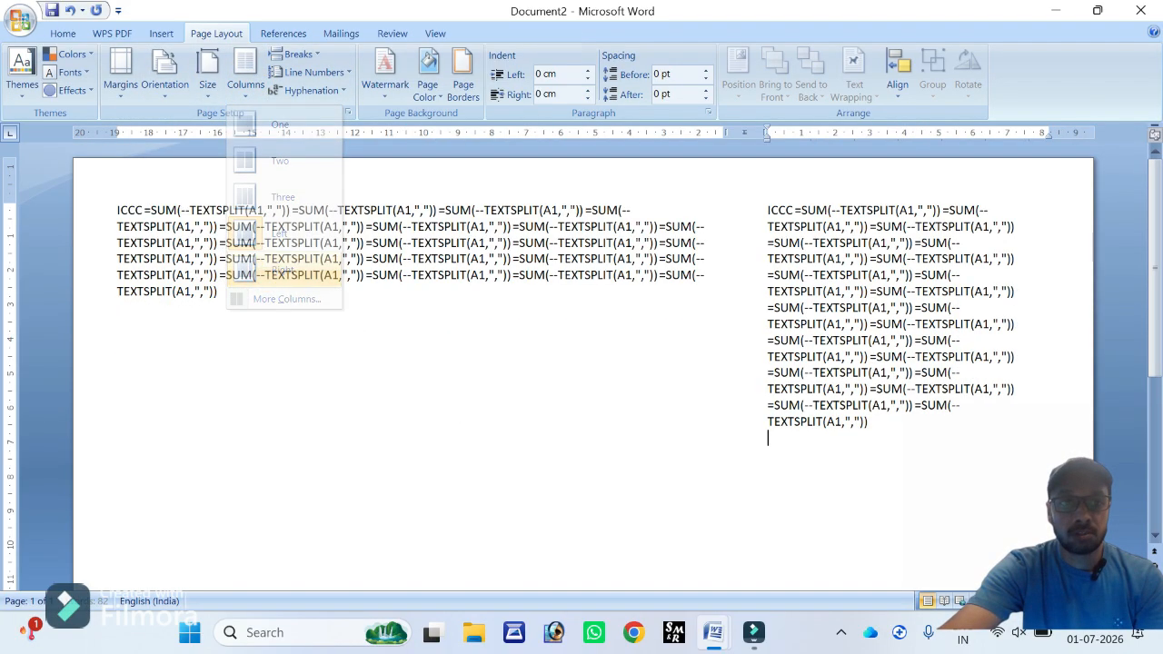
left_click(247, 89)
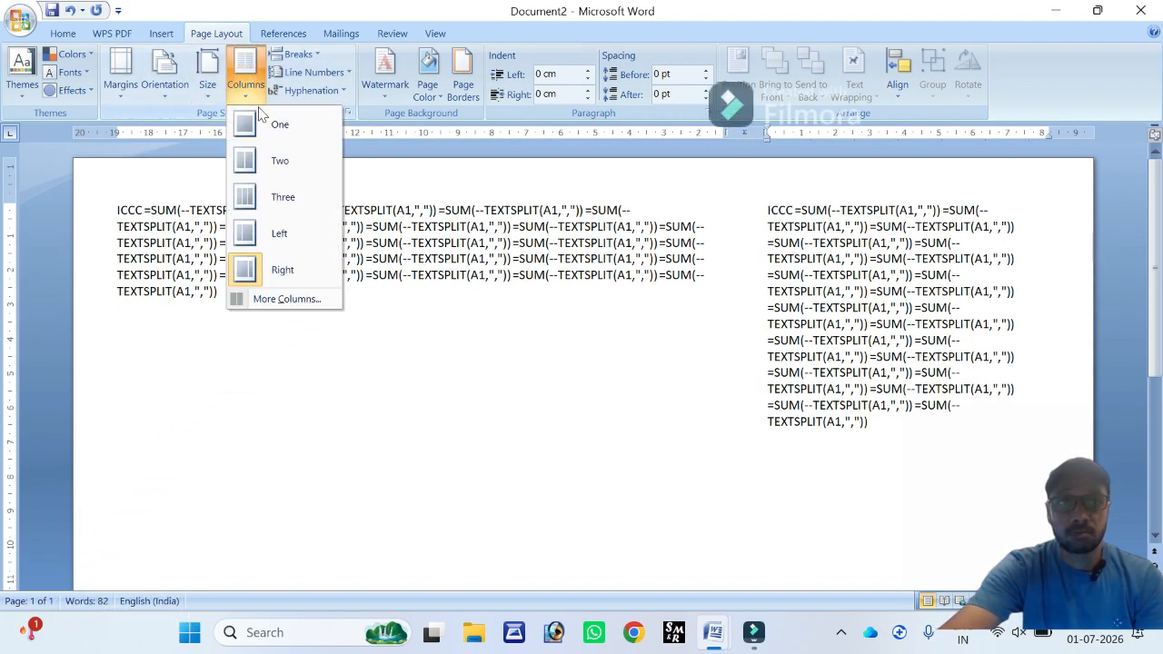
left_click(259, 161)
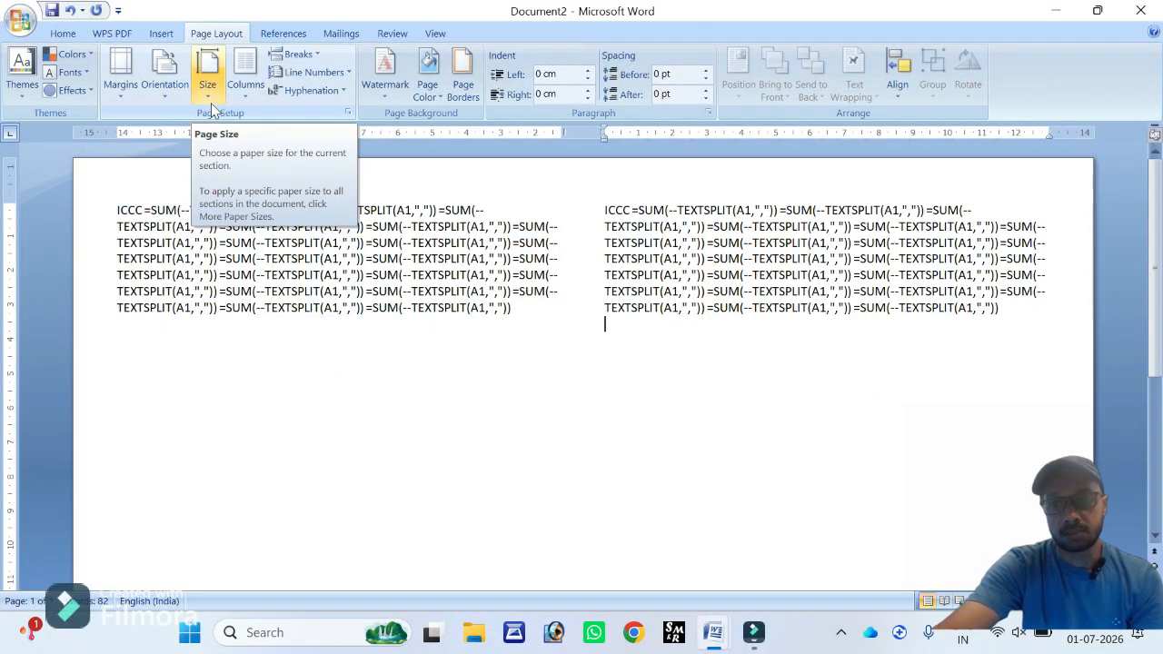
Step: Add the preset CONFIDENTIAL 1 diagonal watermark to the page and check it
left_click(382, 95)
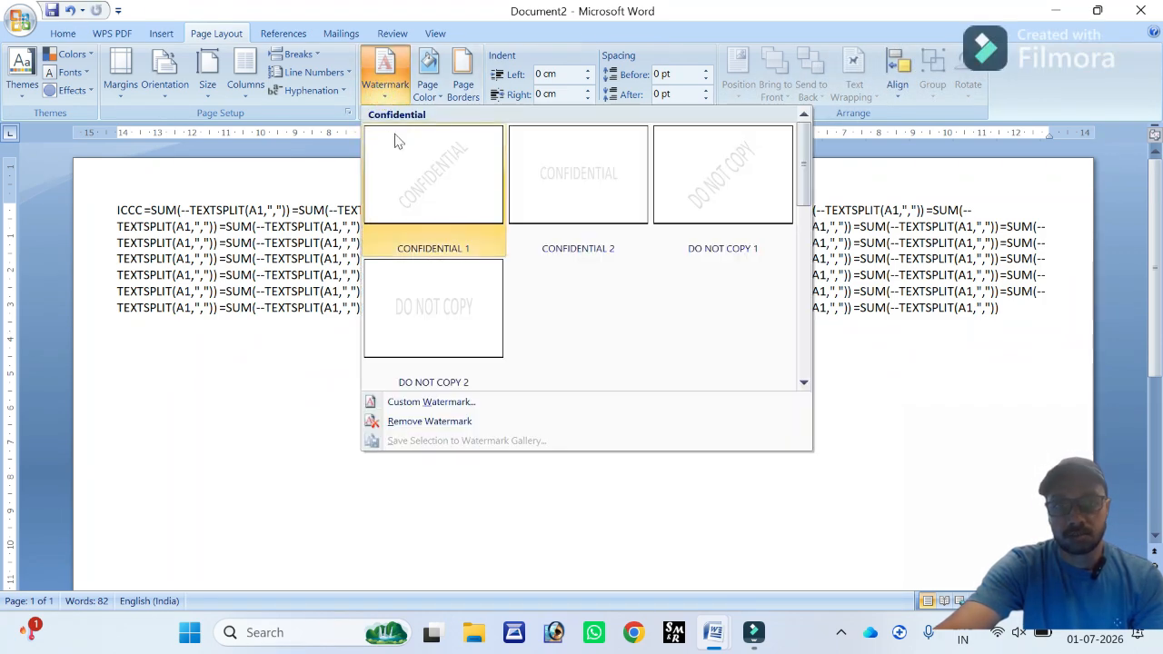
left_click(410, 187)
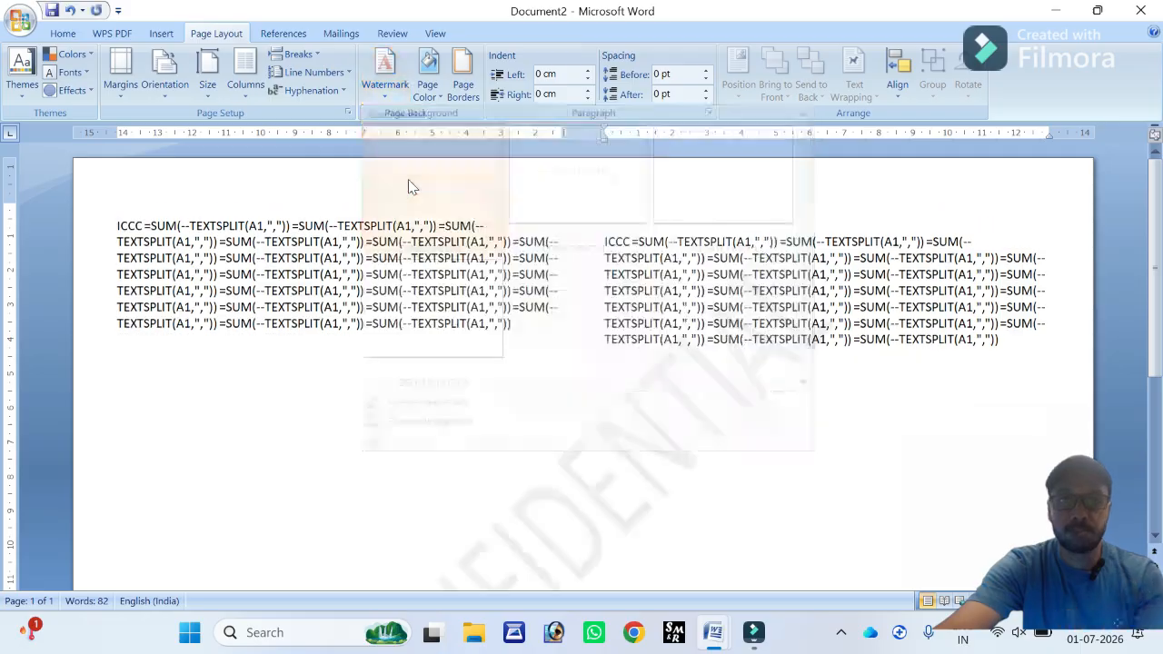
scroll(582, 363, "down", 3)
scroll(581, 363, "up", 4)
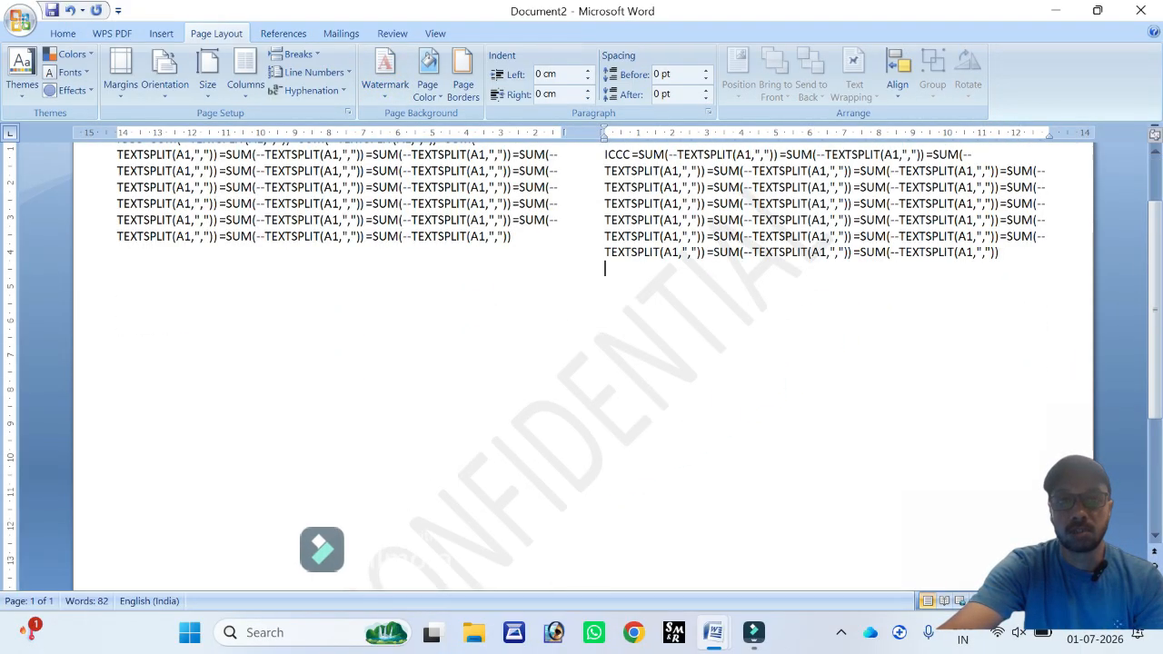
Step: Customize the text watermark to read "ICC COMPUTER" and apply it to the page
left_click(399, 102)
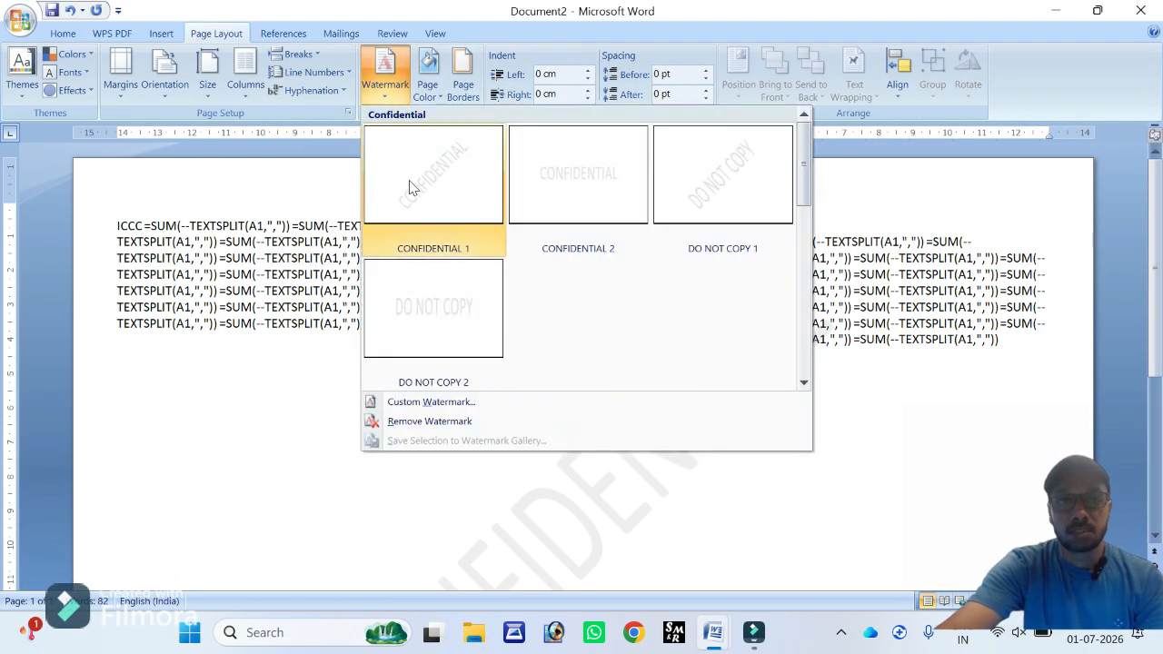
left_click(427, 404)
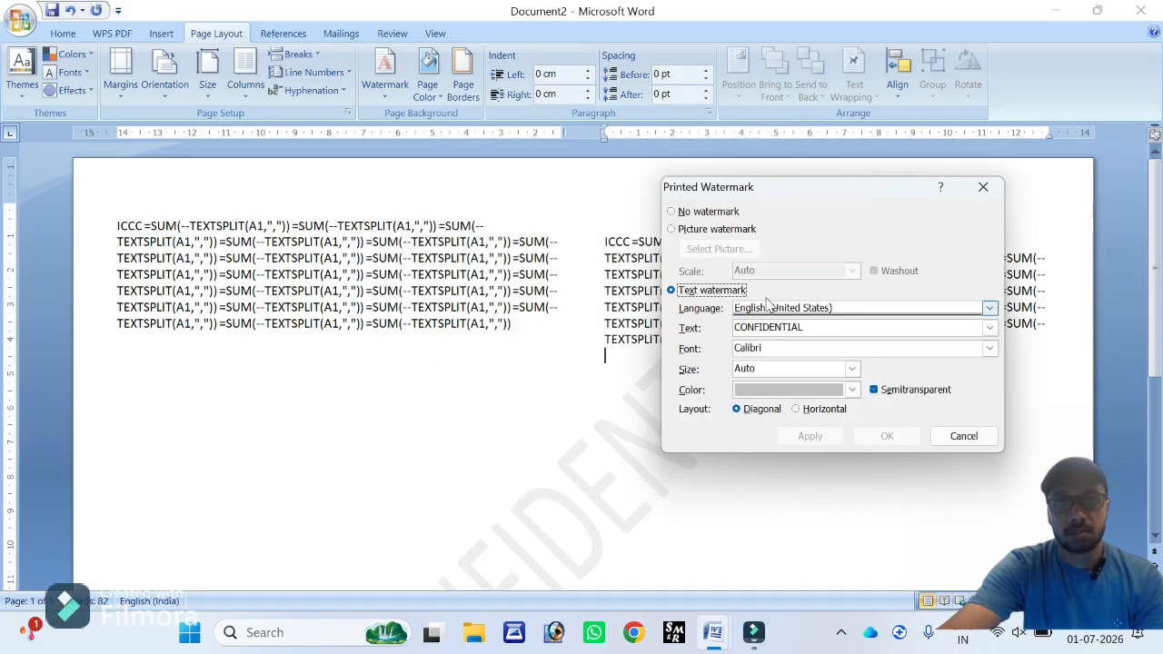
left_click_drag(734, 186, 326, 203)
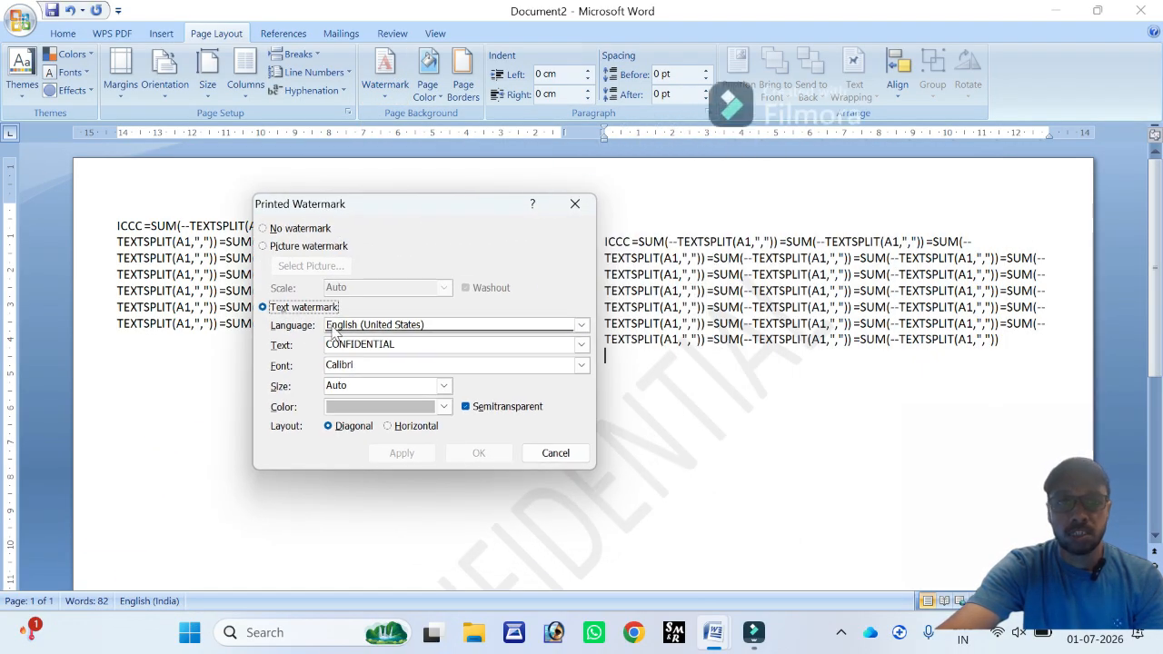
left_click_drag(397, 345, 324, 345)
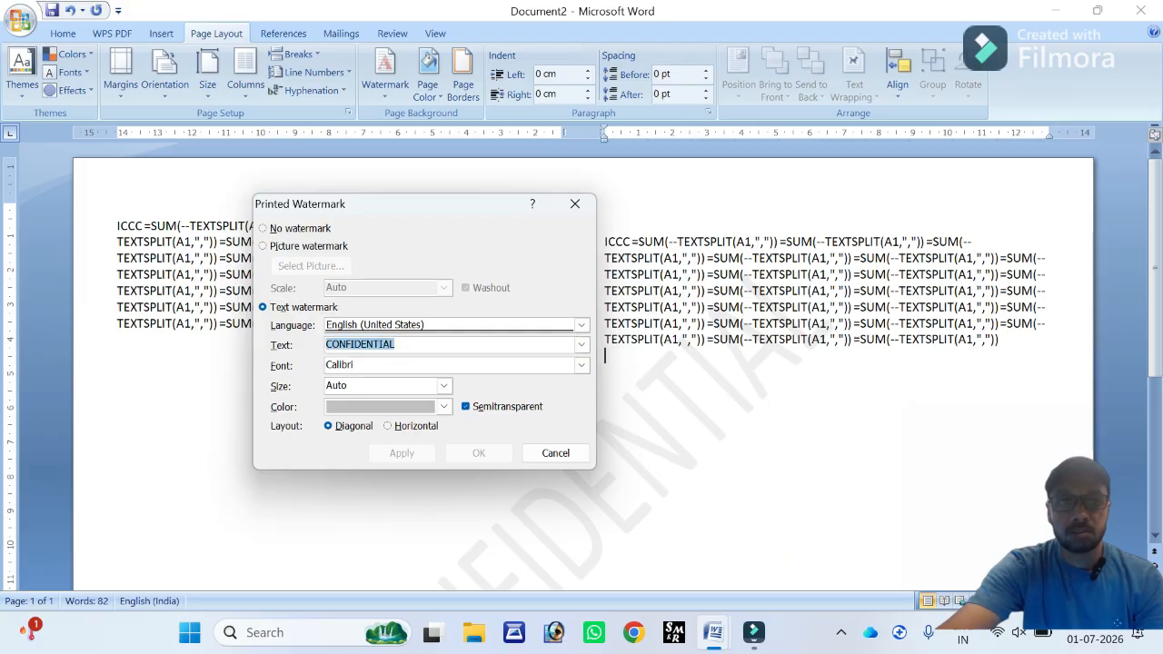
type("ICC C")
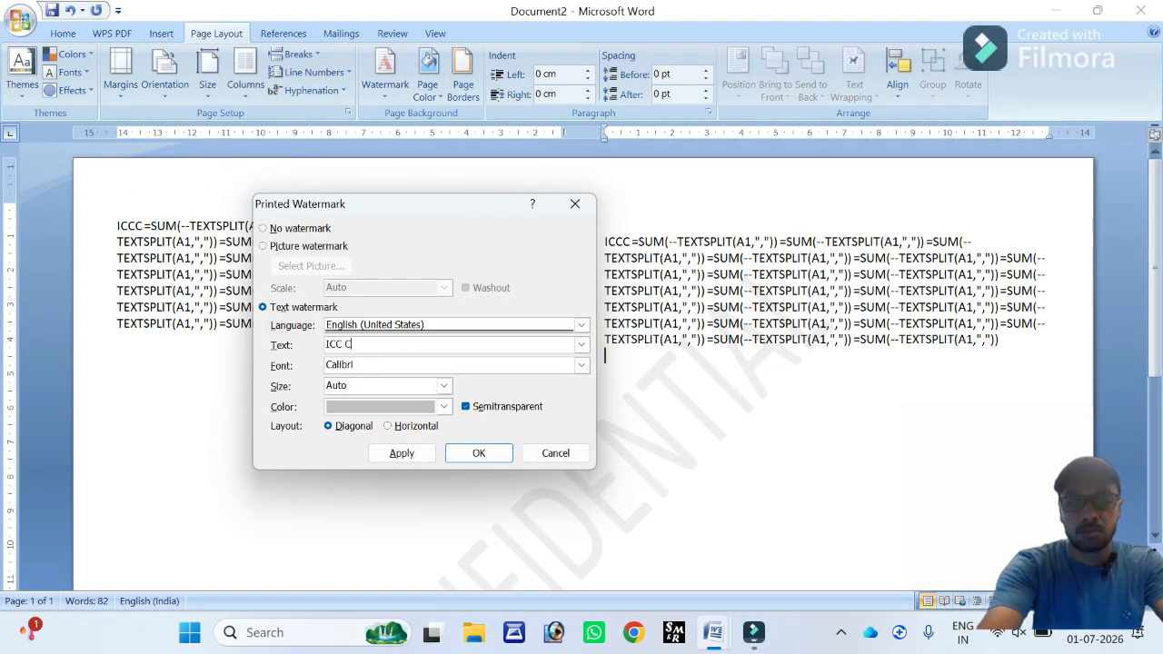
type("OMPUTER")
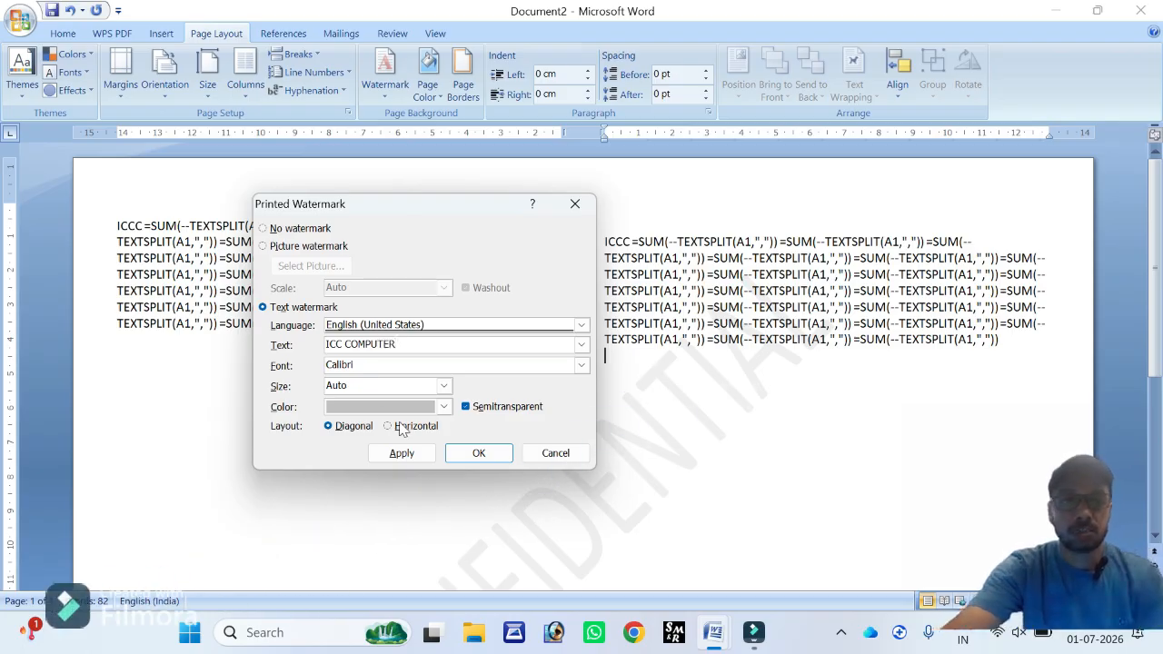
left_click(401, 452)
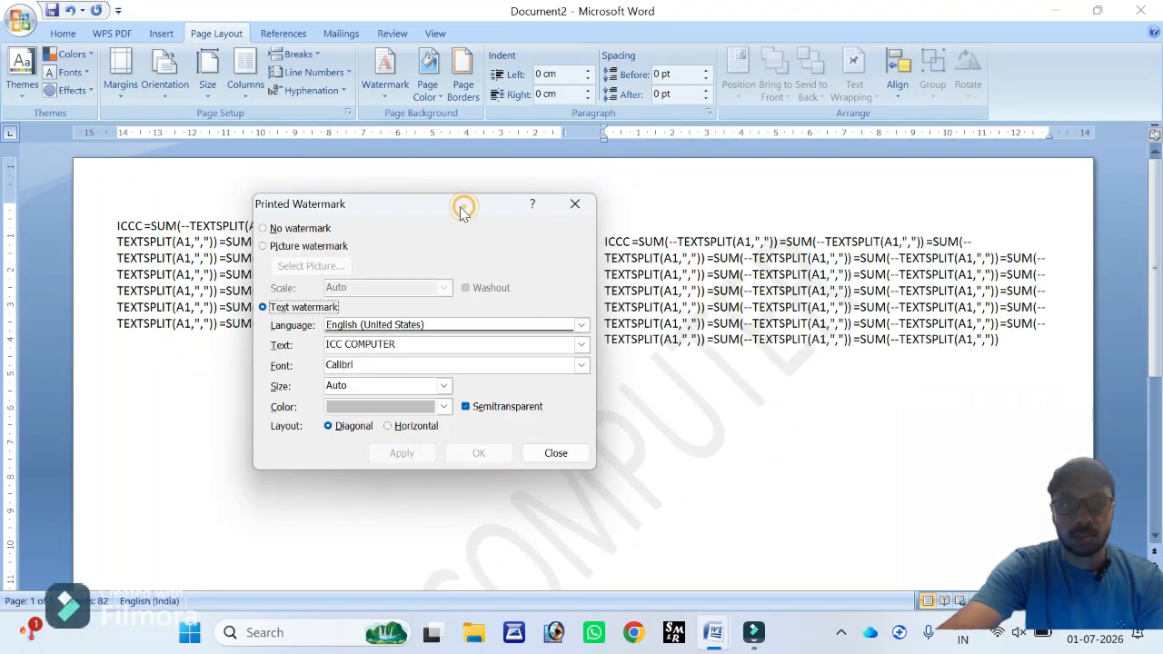
Step: Change the ICC COMPUTER watermark's color to red and apply it
left_click_drag(460, 202, 261, 190)
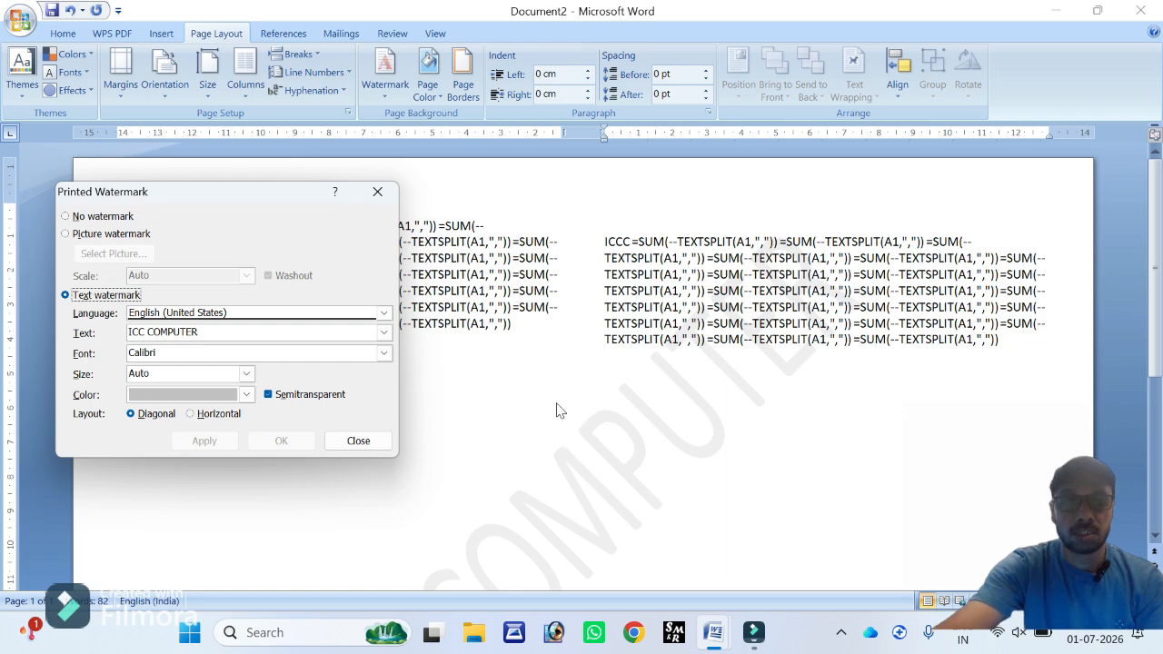
left_click(246, 394)
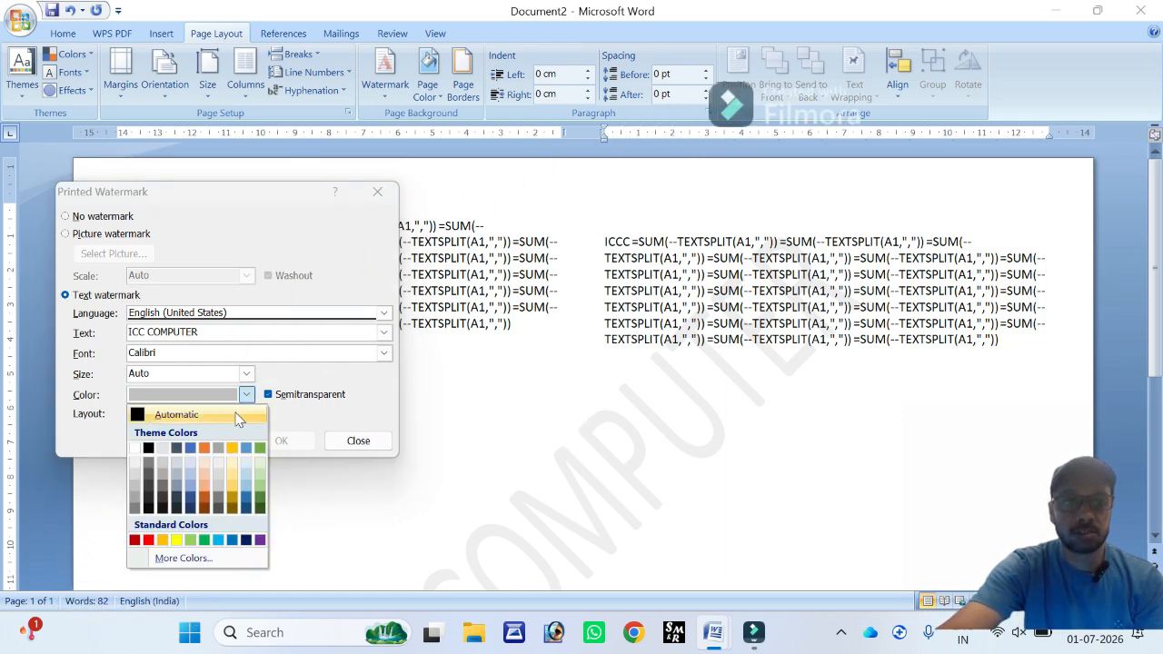
left_click(150, 540)
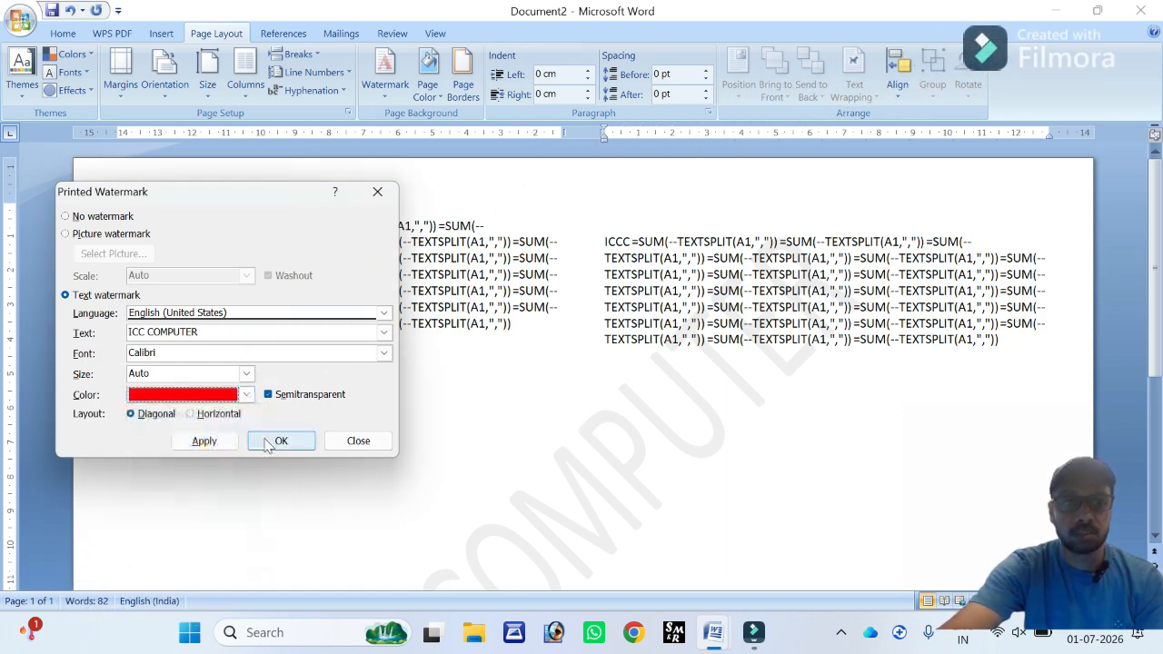
left_click(204, 440)
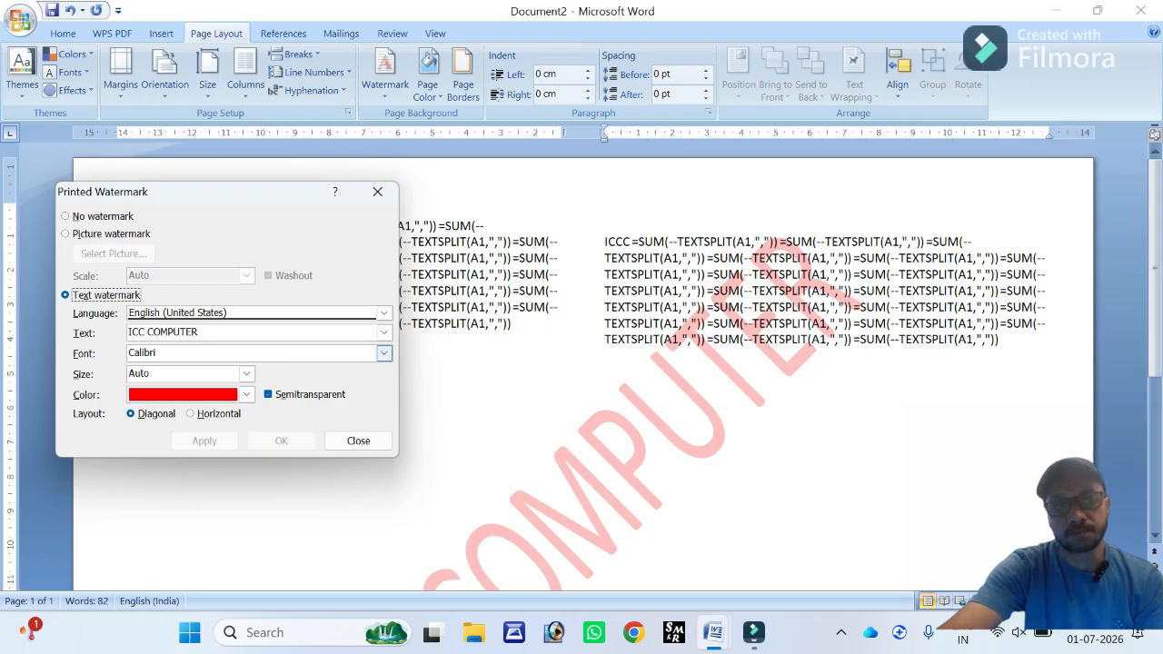
Step: Set the watermark's font to Californian FB and apply it
left_click(384, 355)
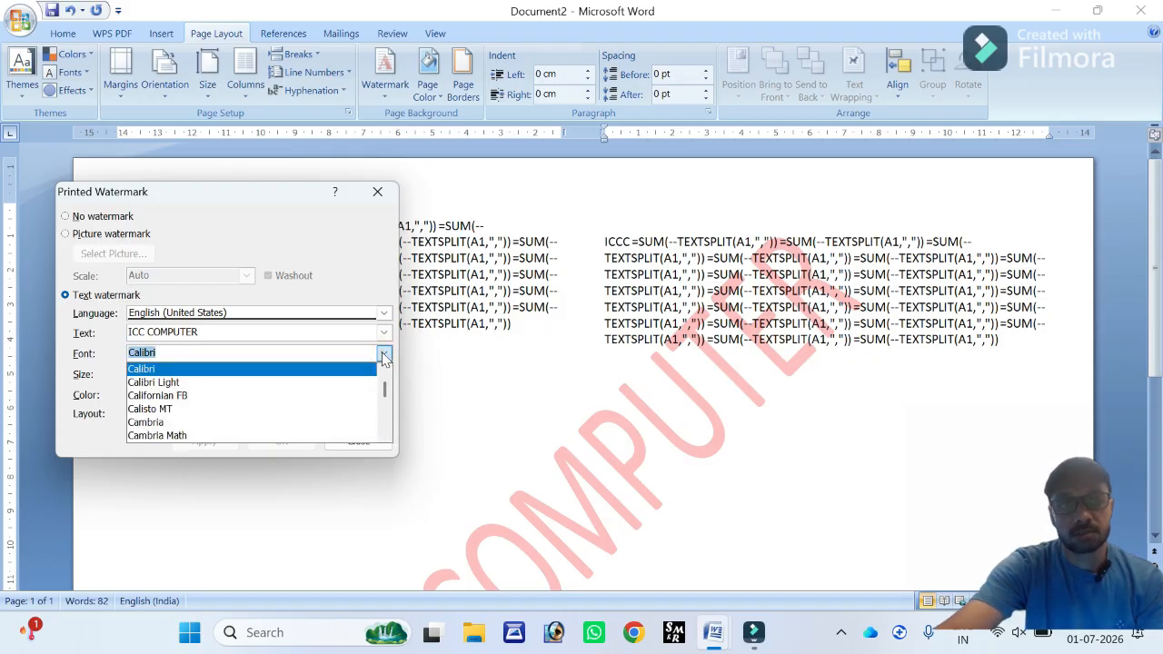
left_click(190, 398)
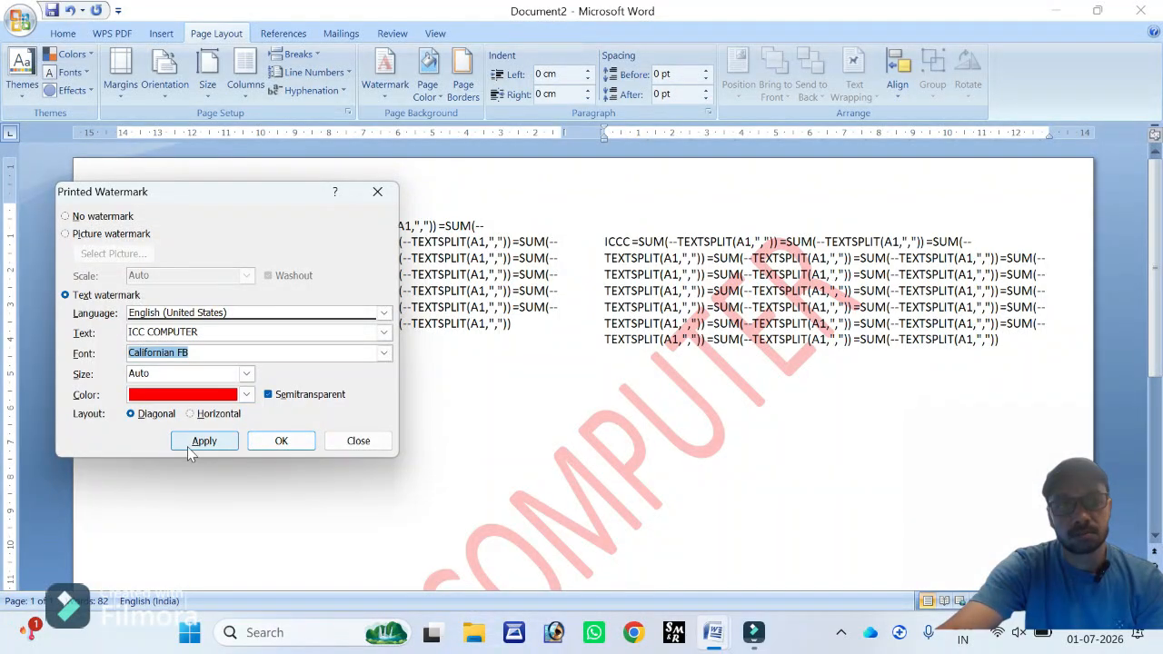
left_click(200, 442)
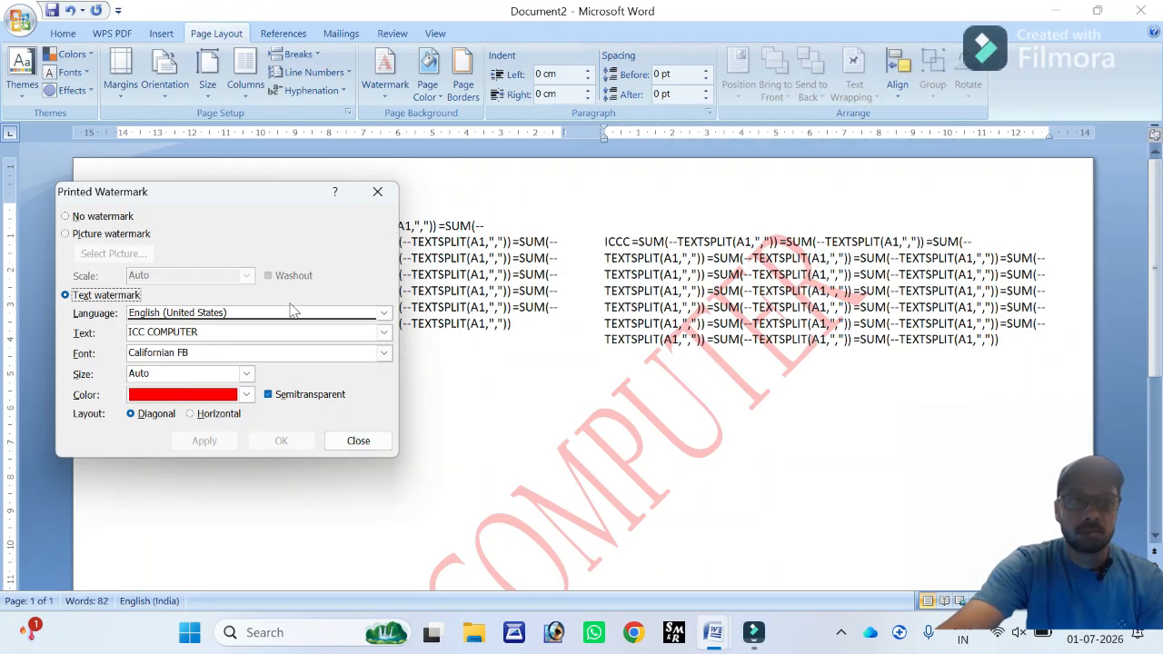
Step: Replace the text watermark with a picture watermark using the ggg image from the New folder in Pictures
left_click_drag(227, 203, 287, 218)
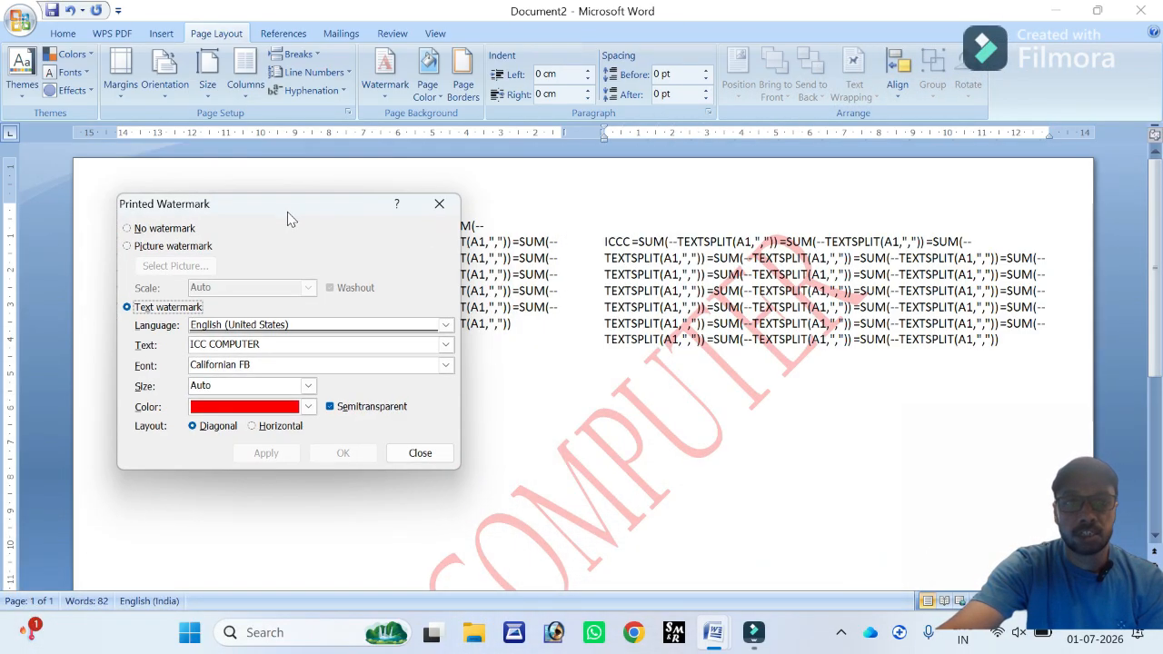
left_click(129, 247)
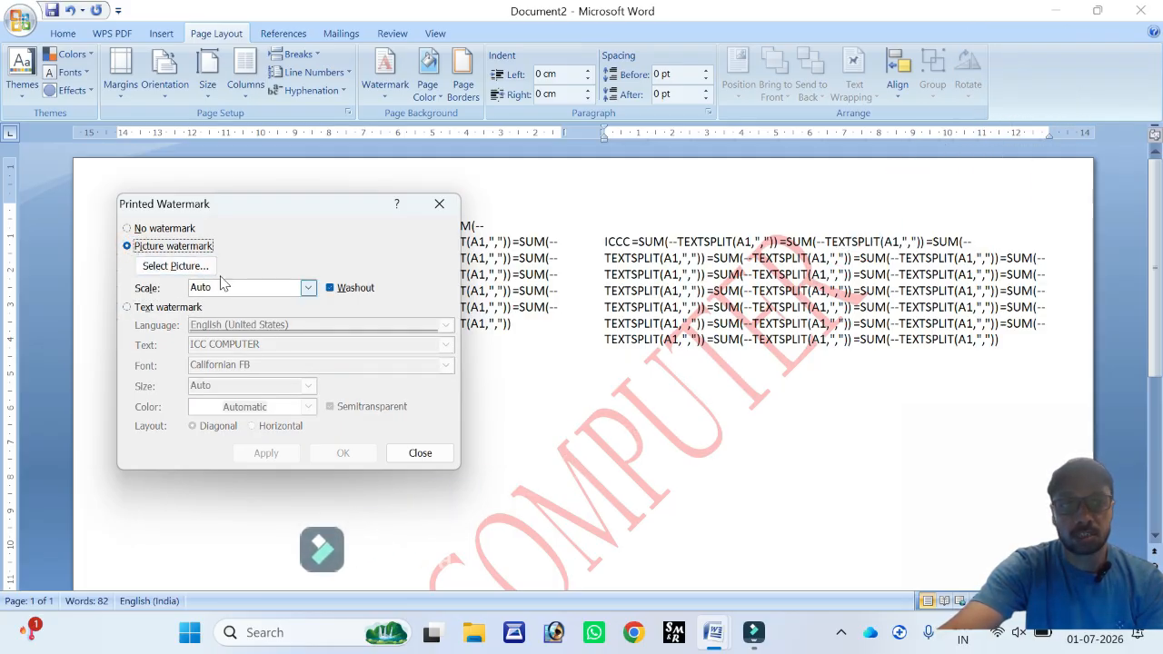
left_click(200, 265)
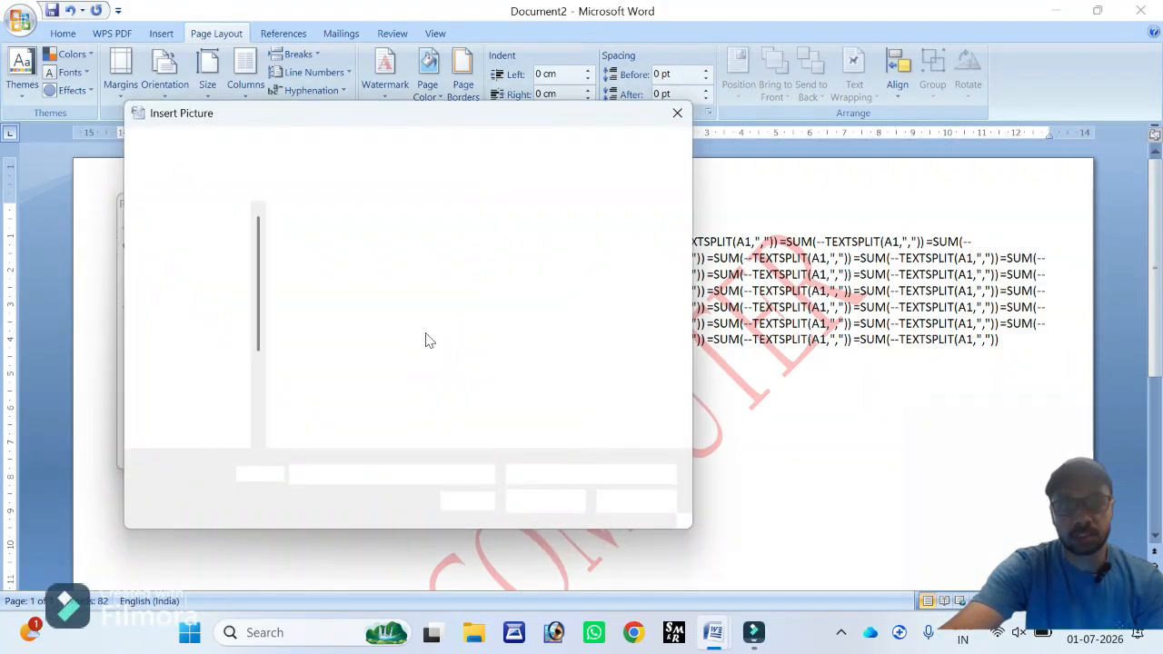
double_click(425, 268)
double_click(504, 277)
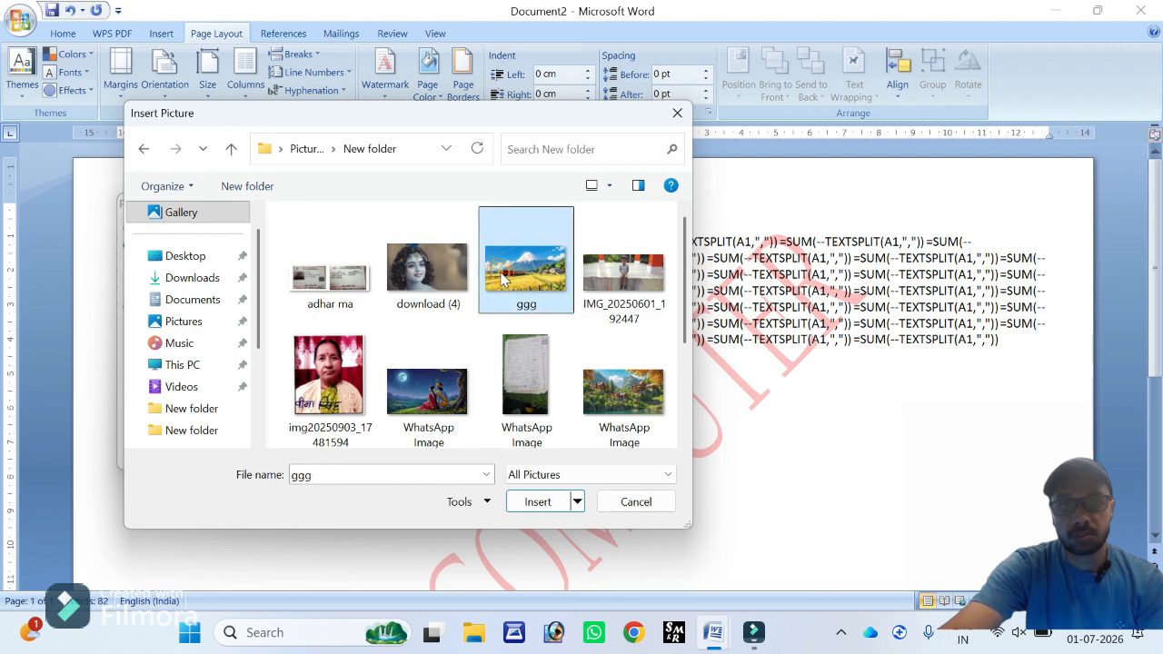
left_click(266, 453)
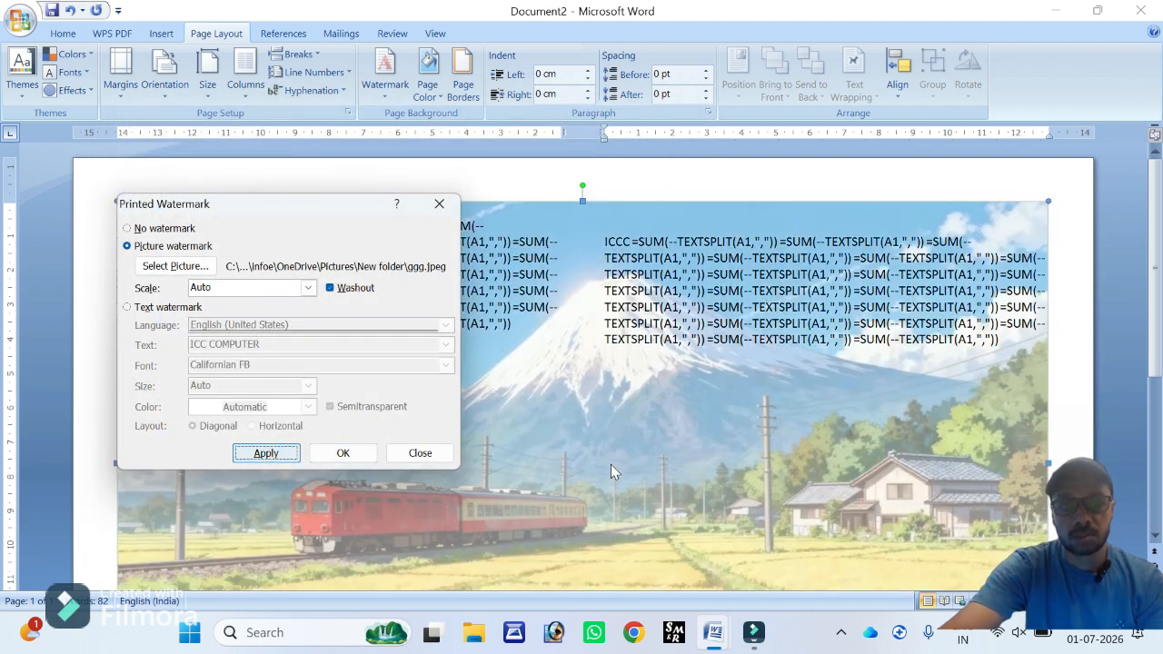
Step: Apply the picture watermark without Washout, and reapply it with Washout enabled for comparison
left_click(329, 287)
left_click(267, 453)
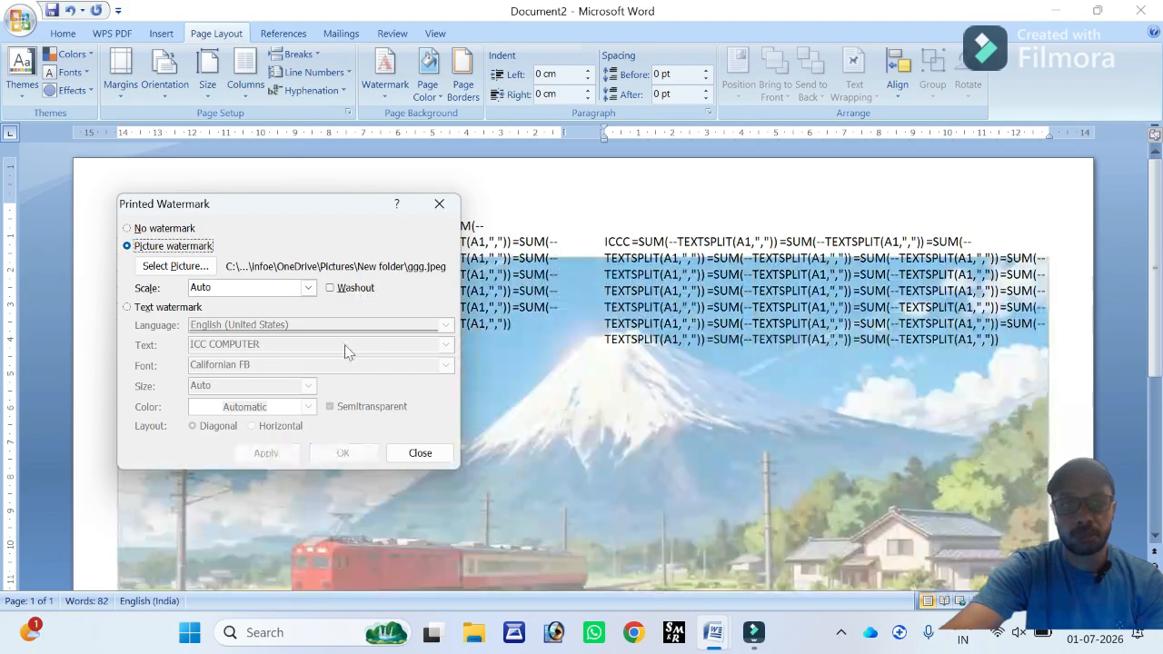
left_click(330, 287)
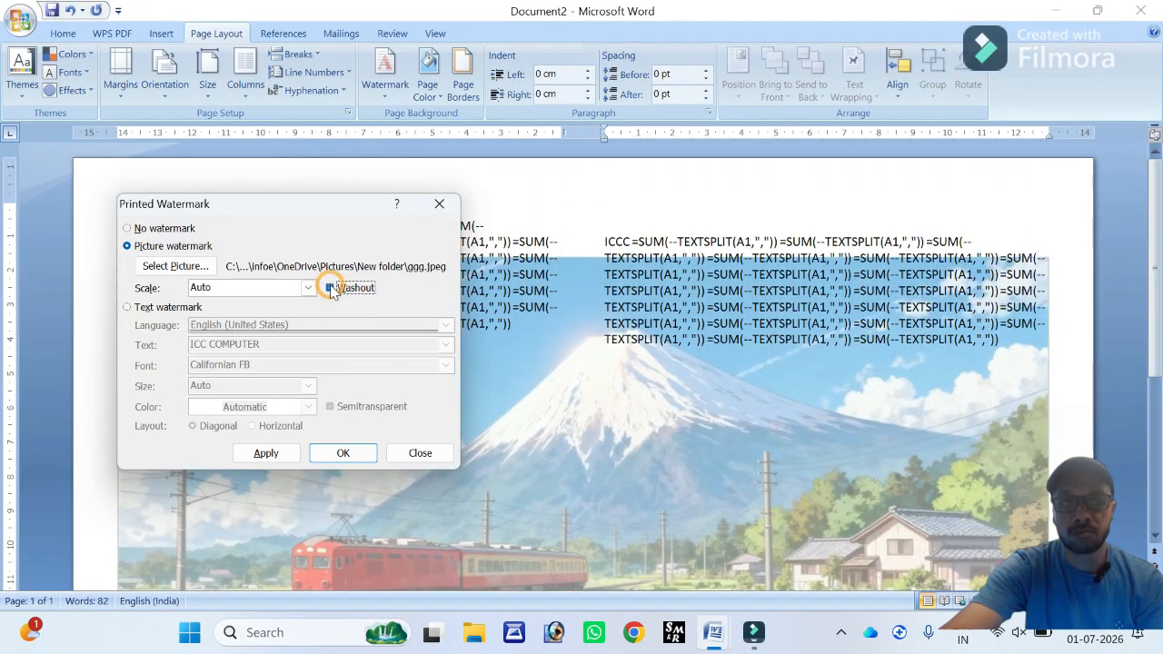
left_click(267, 452)
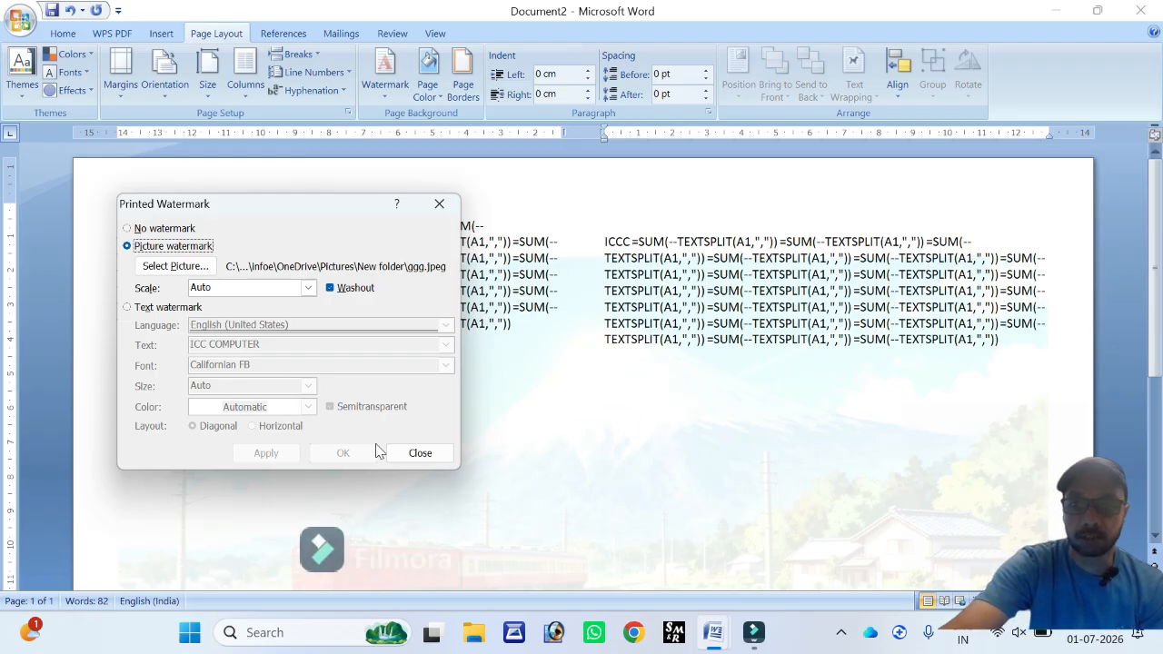
Step: Switch back to the red ICC COMPUTER text watermark, apply it and close the watermark settings
left_click(134, 307)
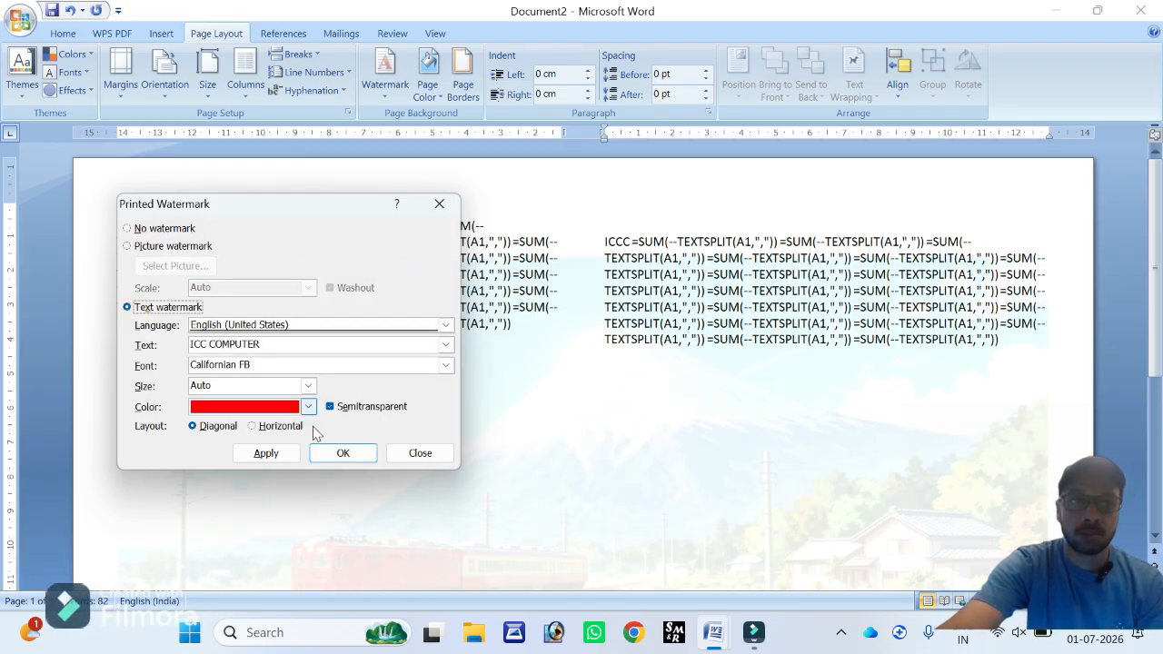
left_click(264, 453)
left_click(420, 452)
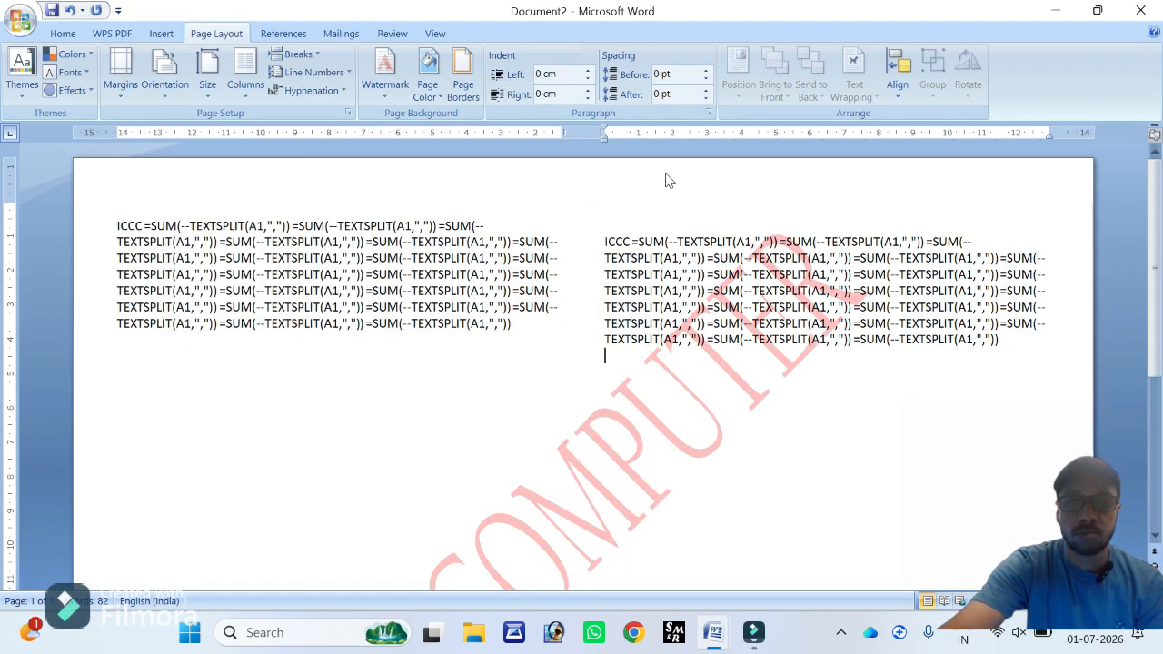
left_click(385, 77)
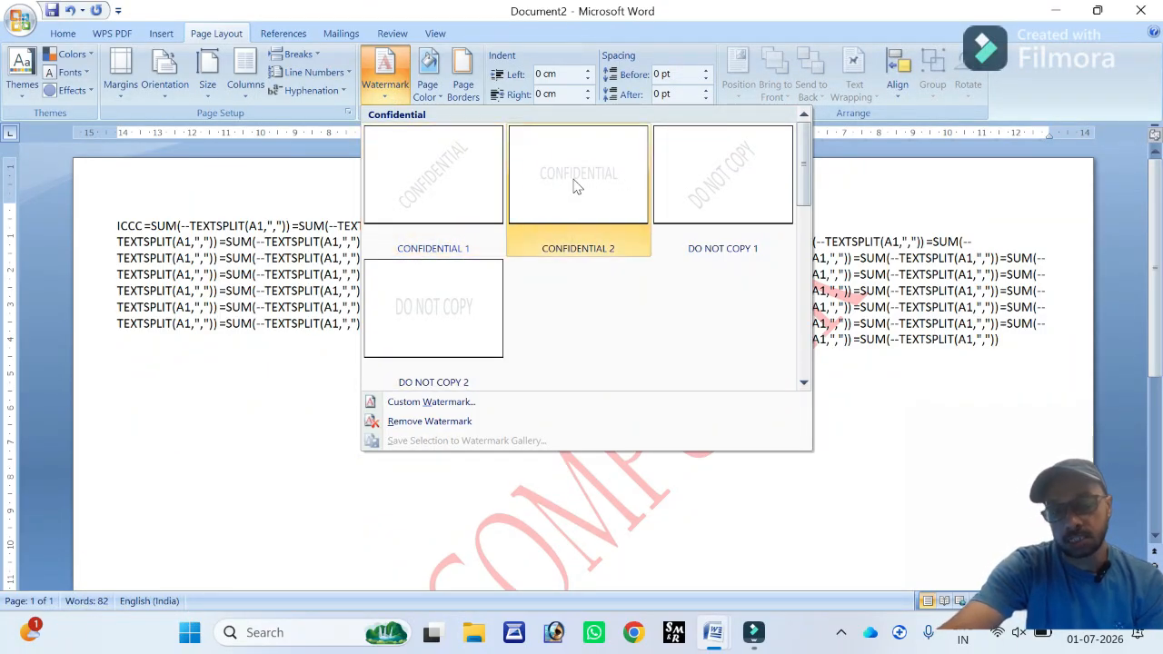
left_click(413, 424)
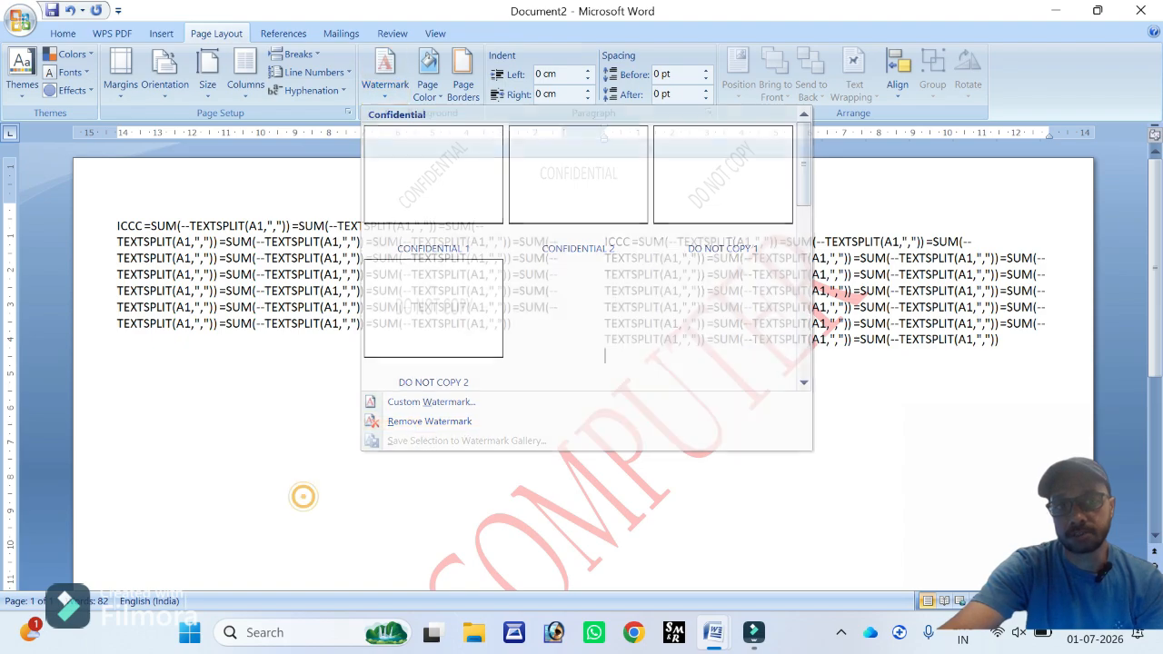
Step: Set the page color to dark gold and apply a one-color gradient fill with horizontal shading
left_click(427, 82)
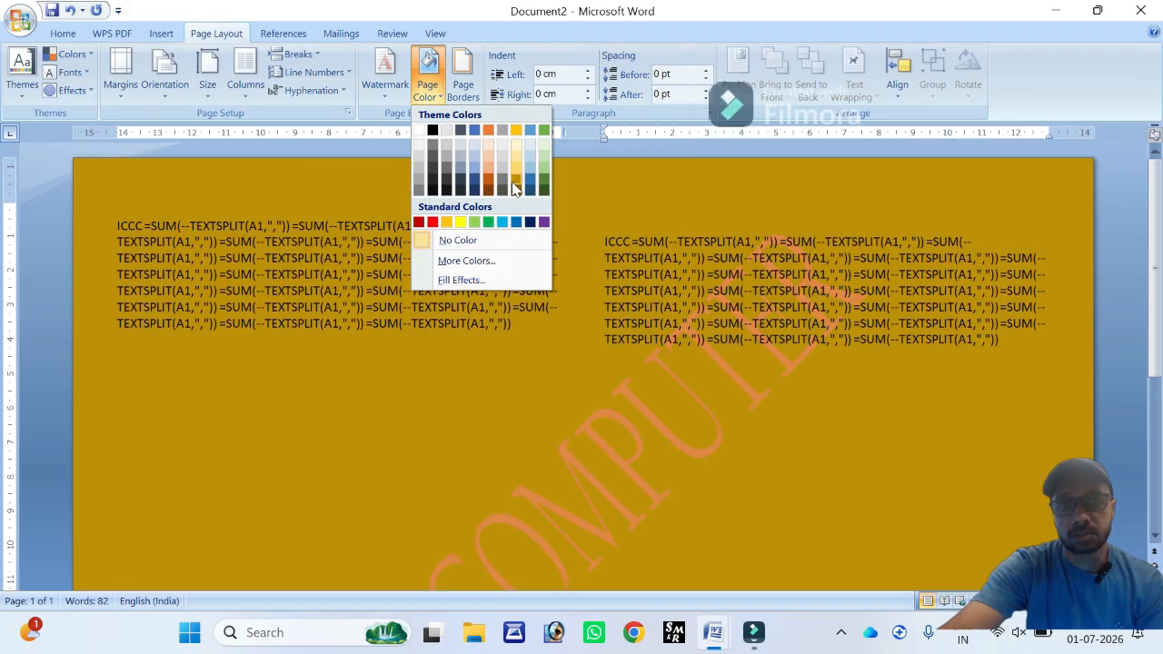
left_click(514, 178)
left_click(427, 77)
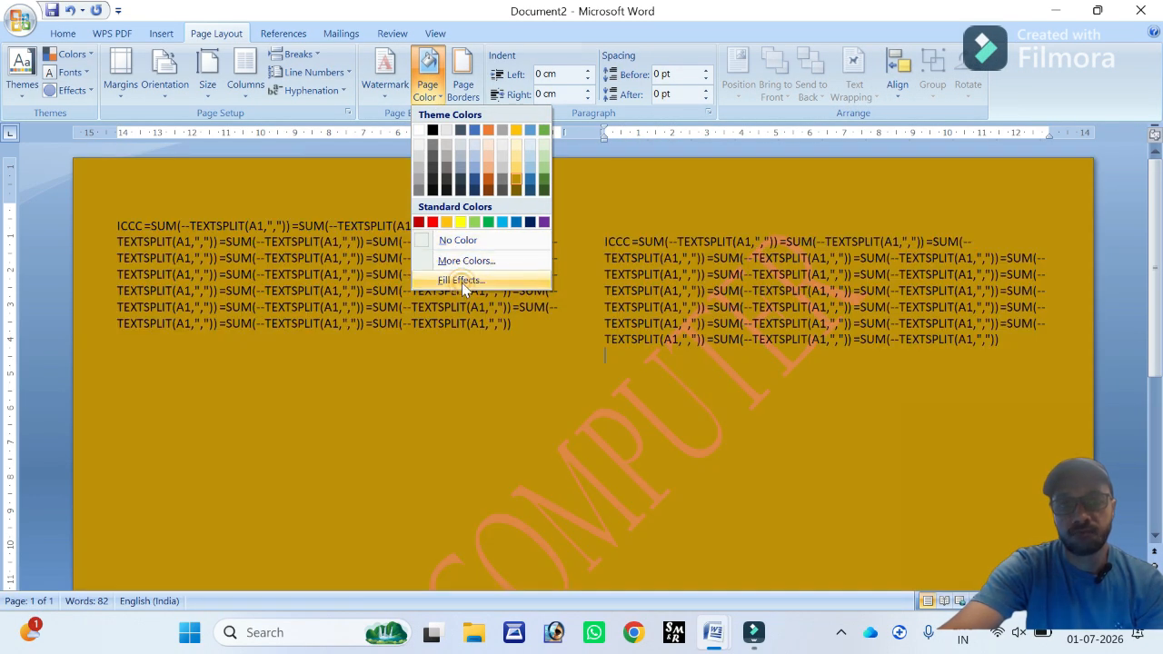
left_click(461, 281)
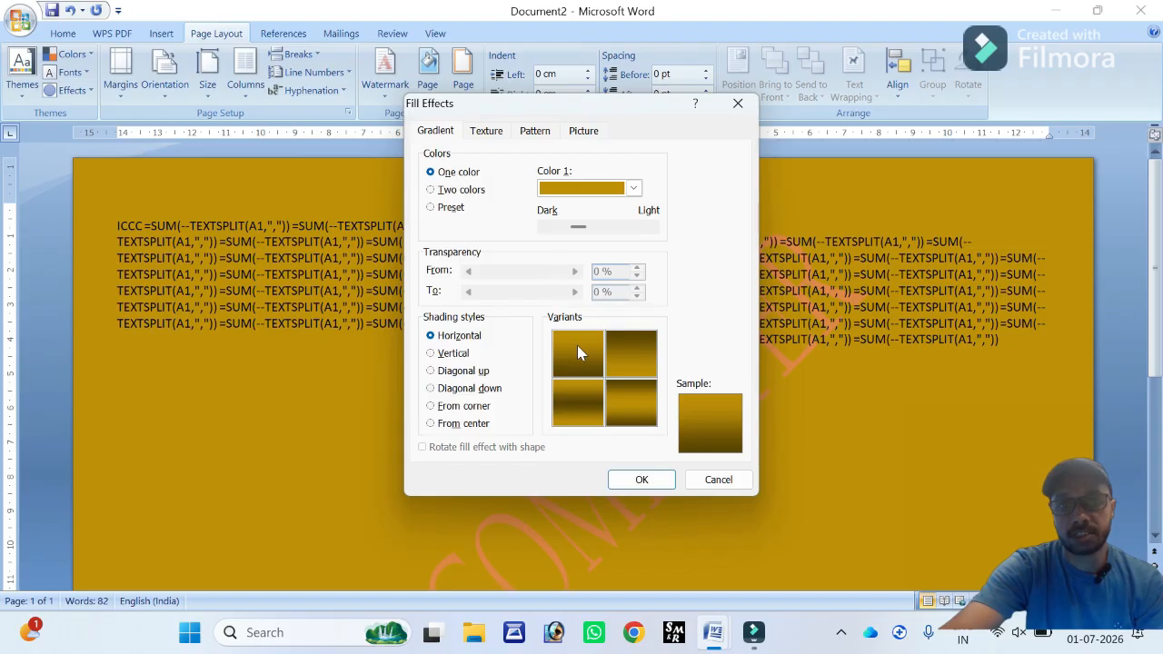
left_click(625, 477)
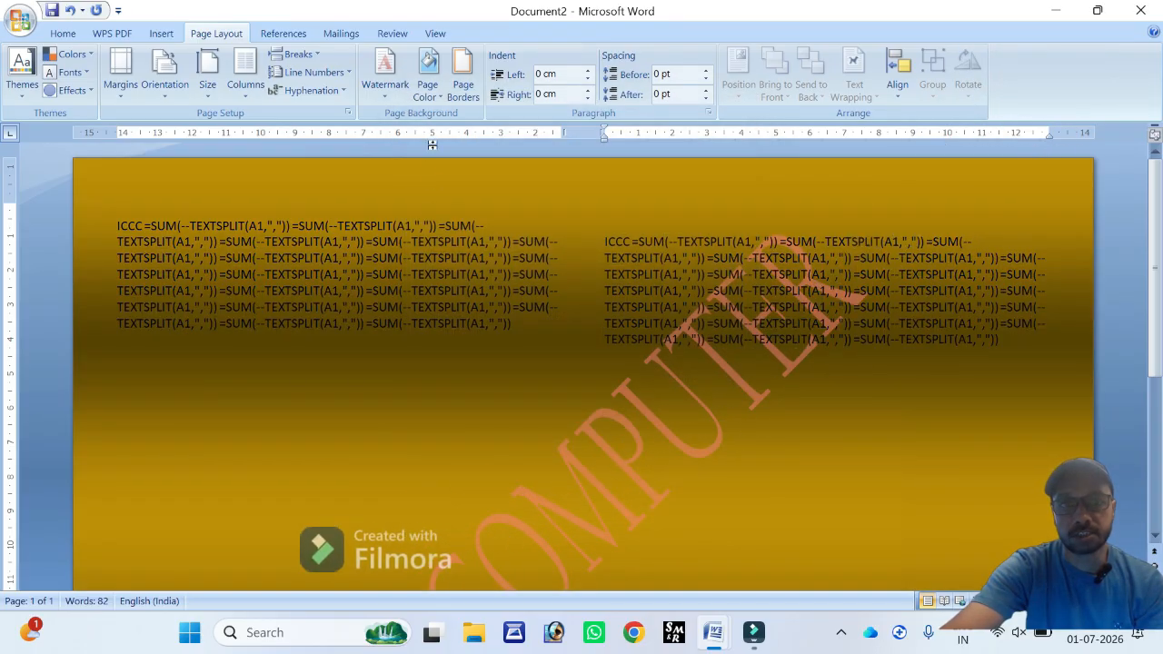
Step: Change the page background fill to the Woven mat texture
left_click(429, 96)
left_click(461, 278)
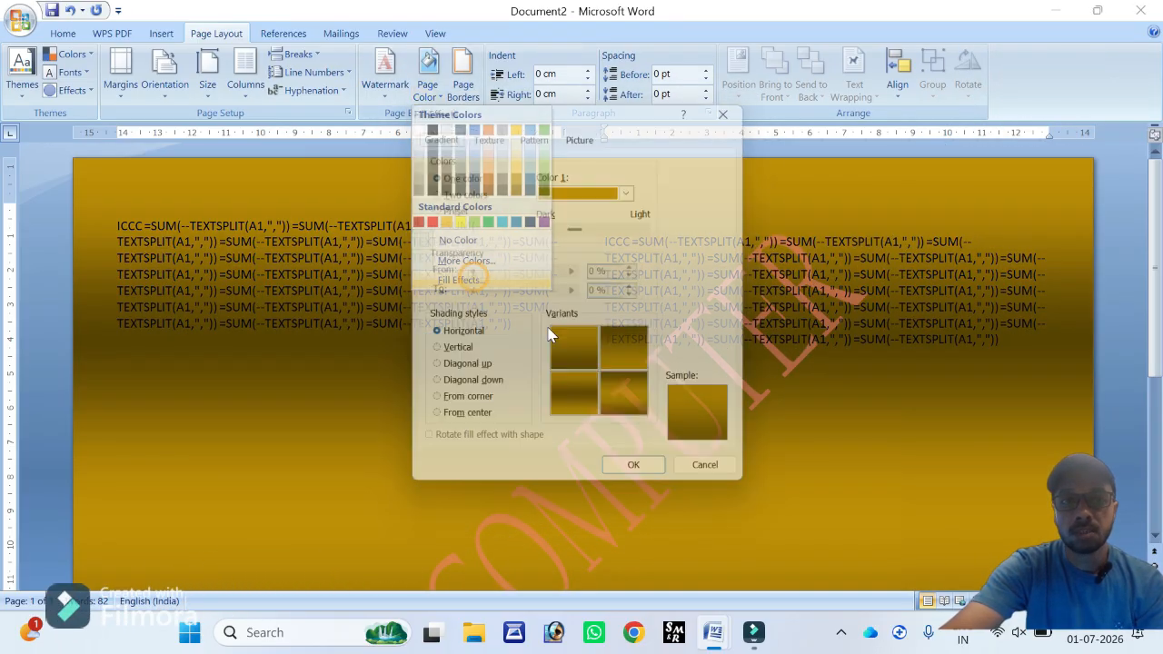
left_click(482, 132)
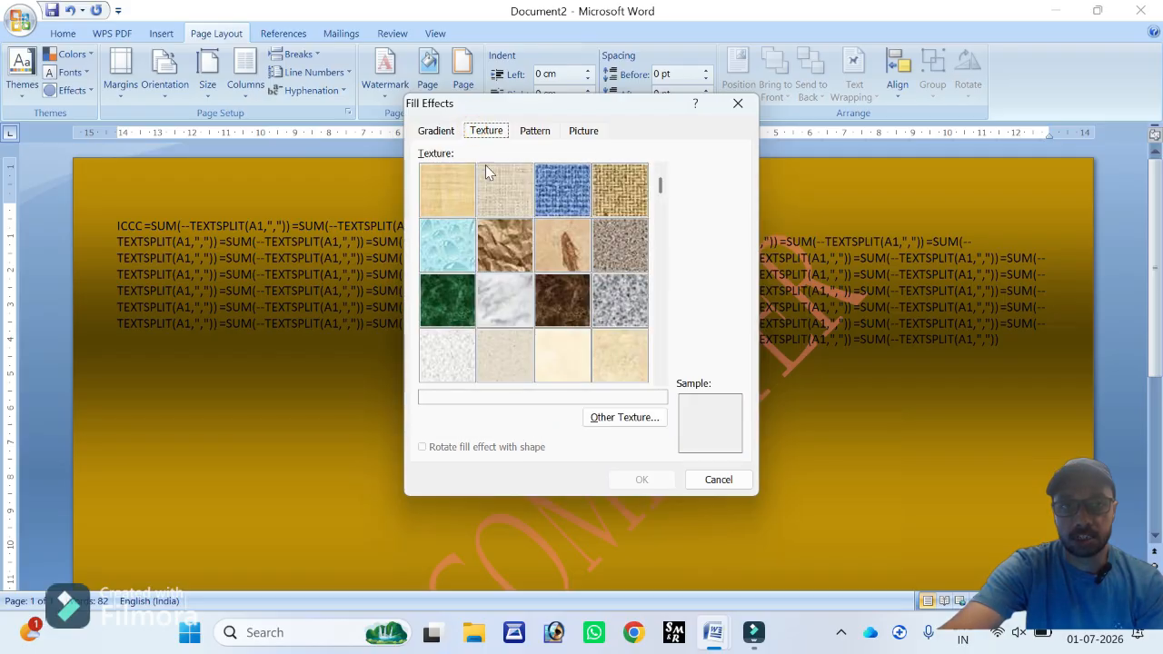
left_click(605, 239)
left_click(613, 193)
left_click(638, 479)
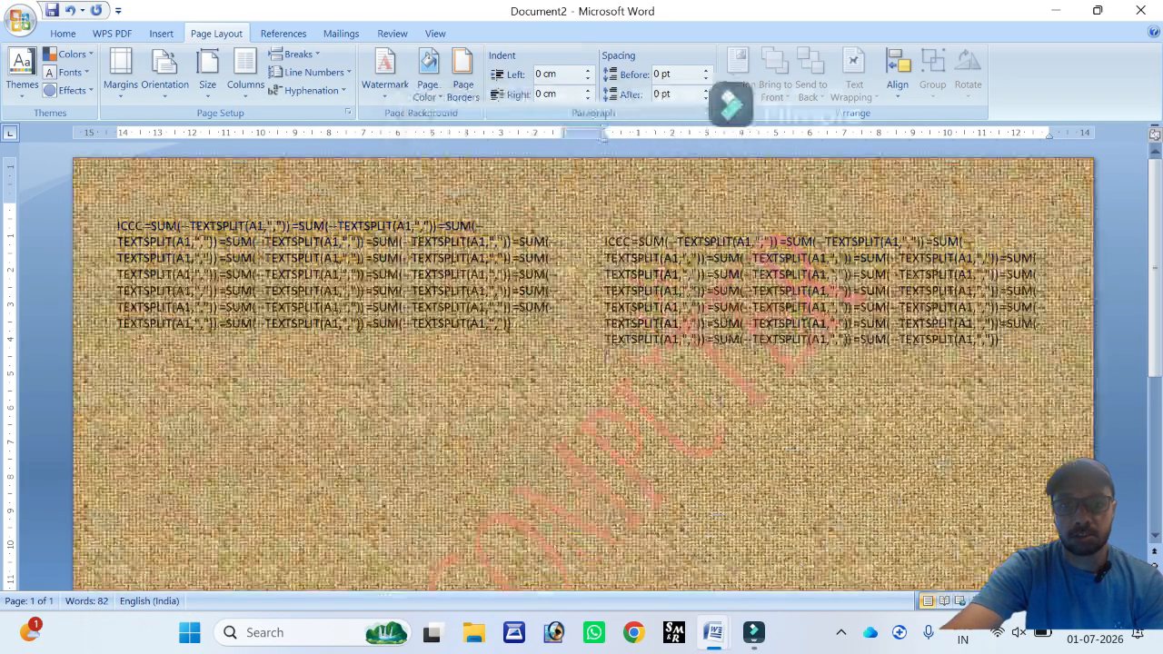
Step: Change the page background fill to the Plaid pattern with a blue foreground and an orange background
left_click(427, 77)
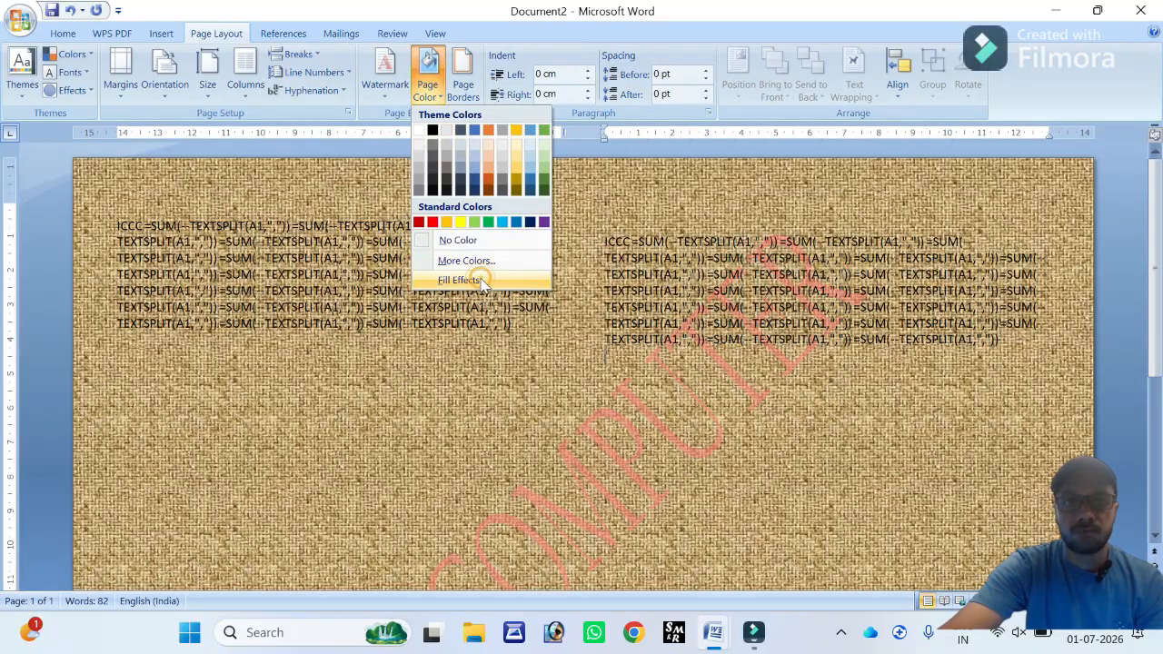
left_click(460, 280)
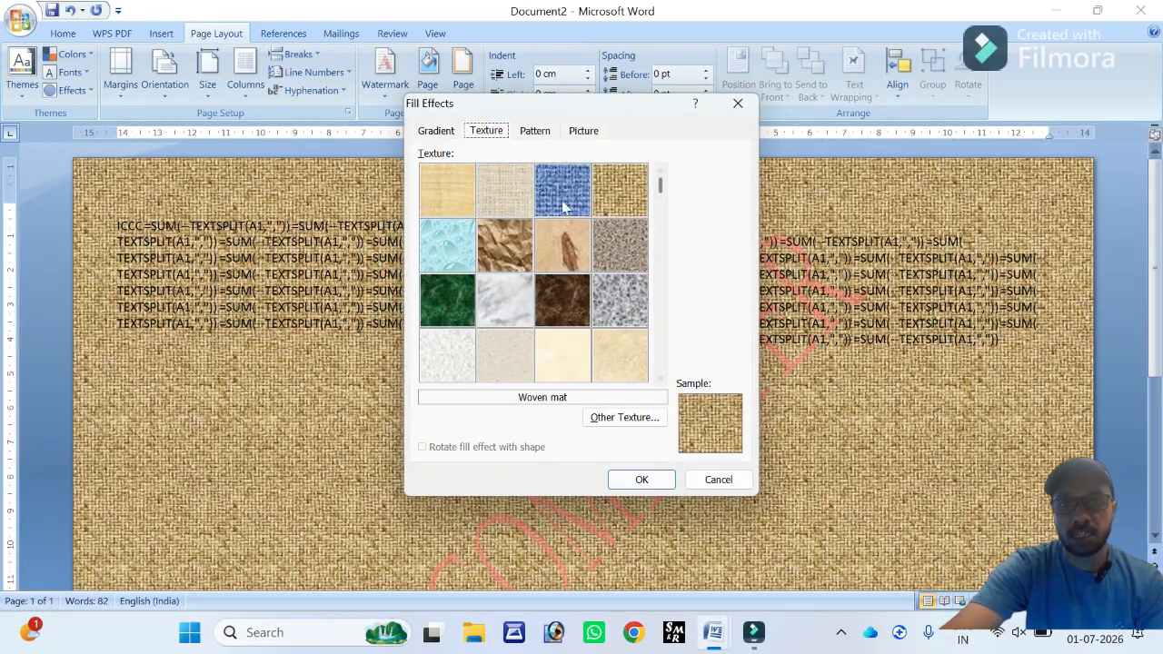
left_click(536, 133)
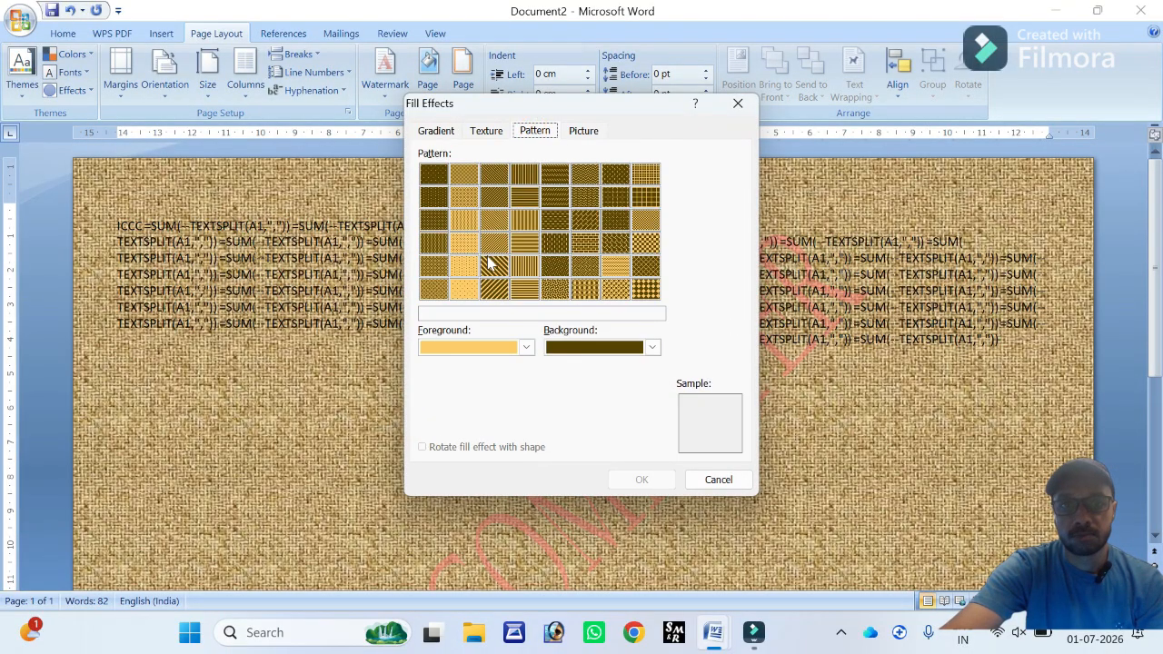
left_click(434, 195)
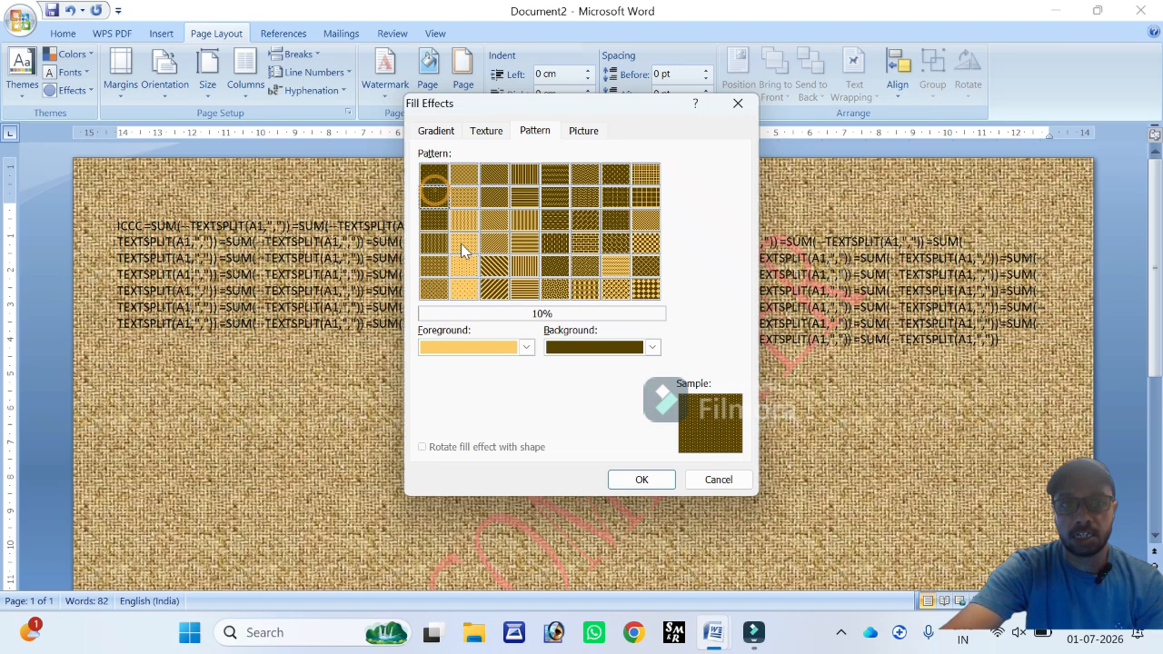
left_click(613, 351)
left_click(621, 381)
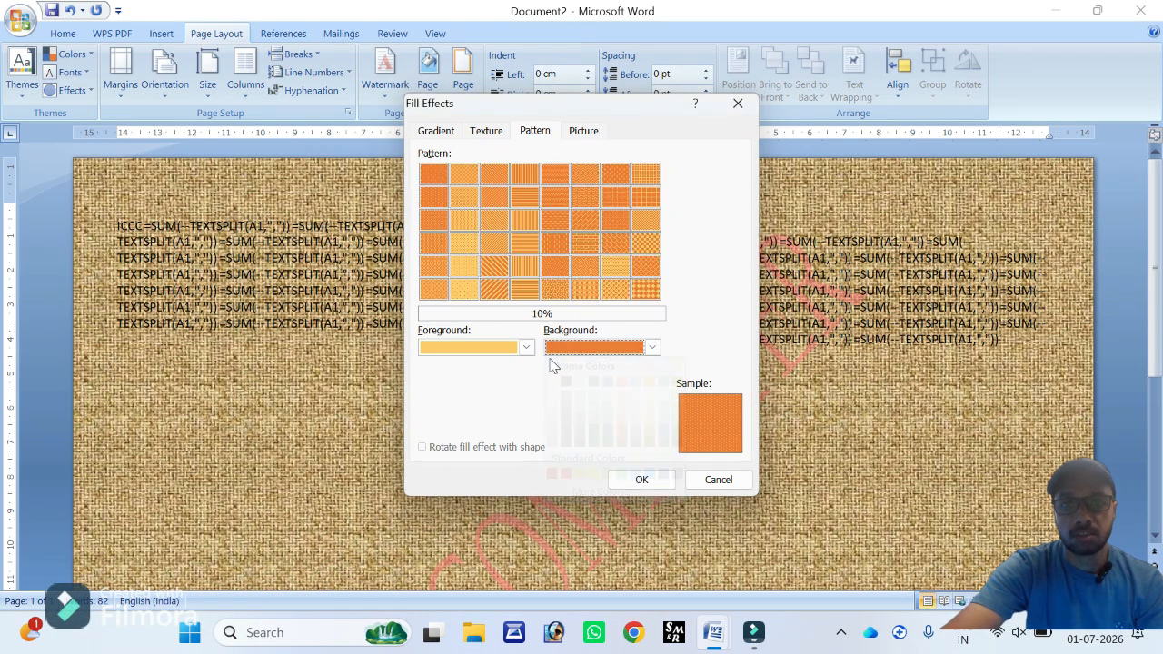
left_click(472, 347)
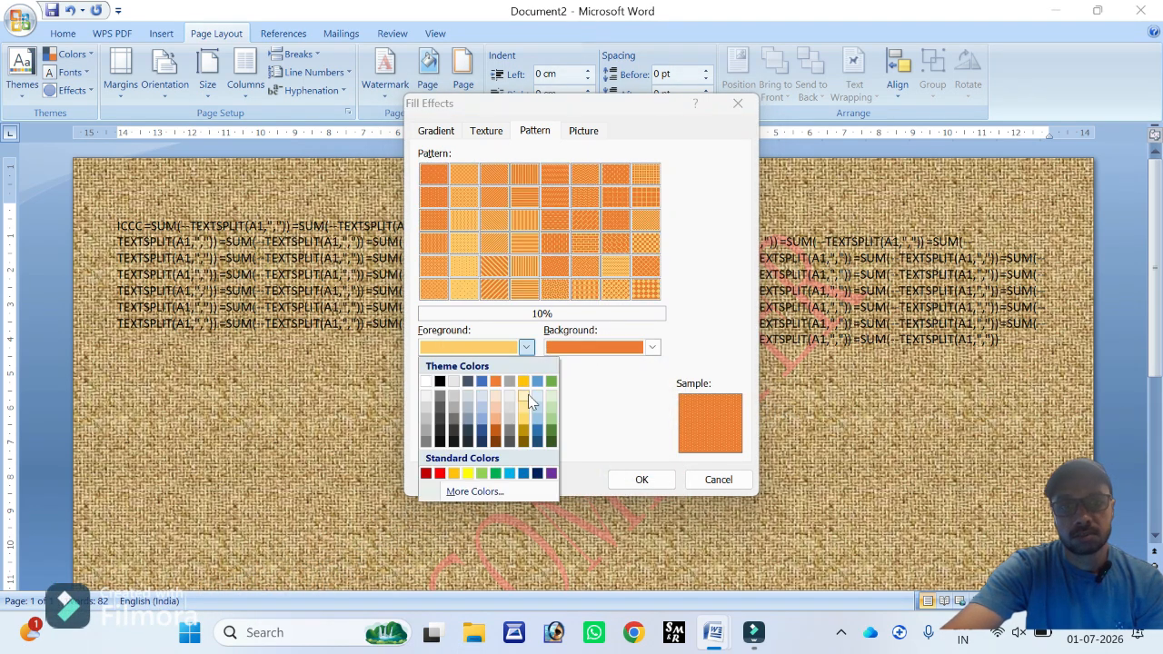
left_click(536, 380)
left_click(571, 289)
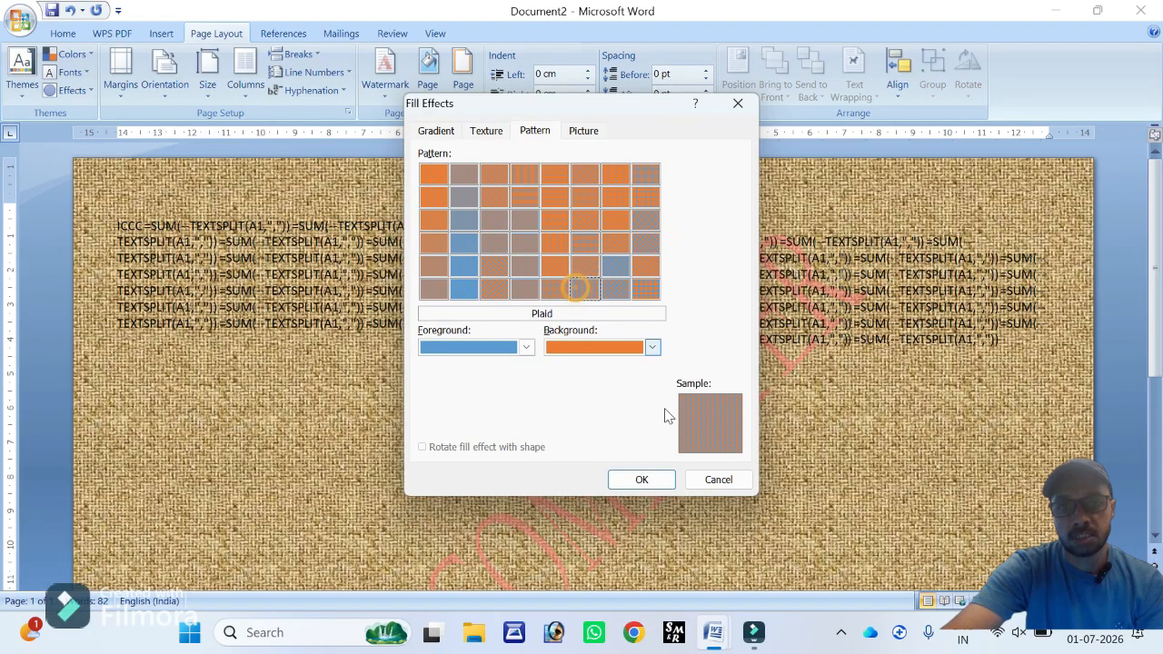
left_click(641, 480)
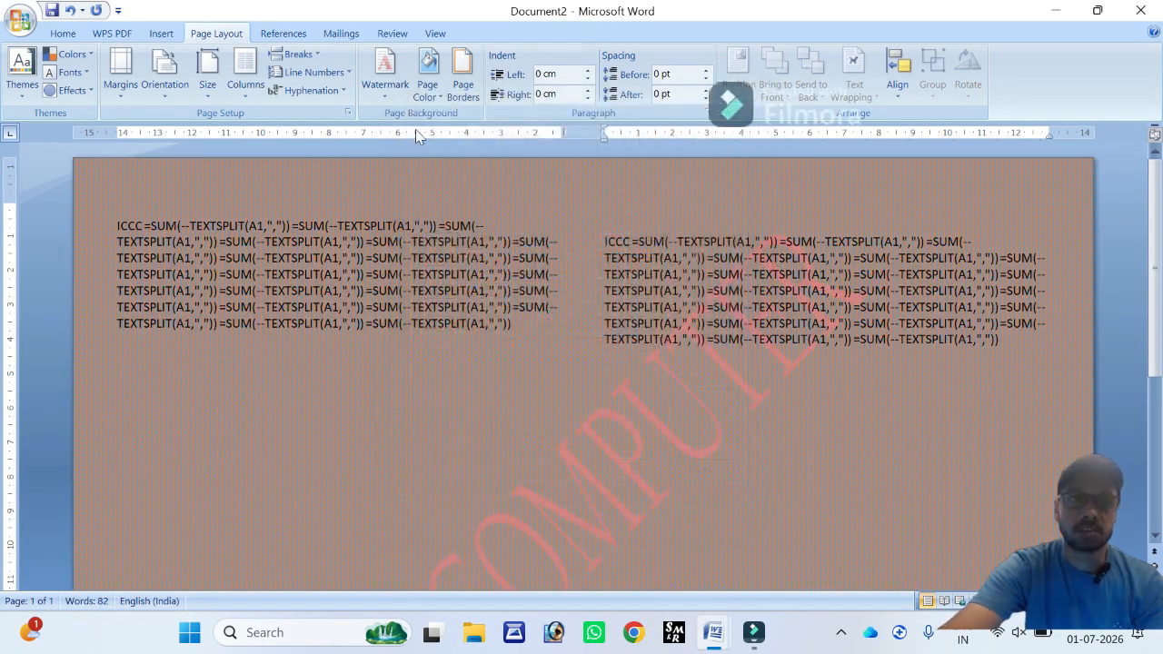
Step: Fill the page background with the ggg picture from the New folder in Pictures, and undo that fill
left_click(427, 68)
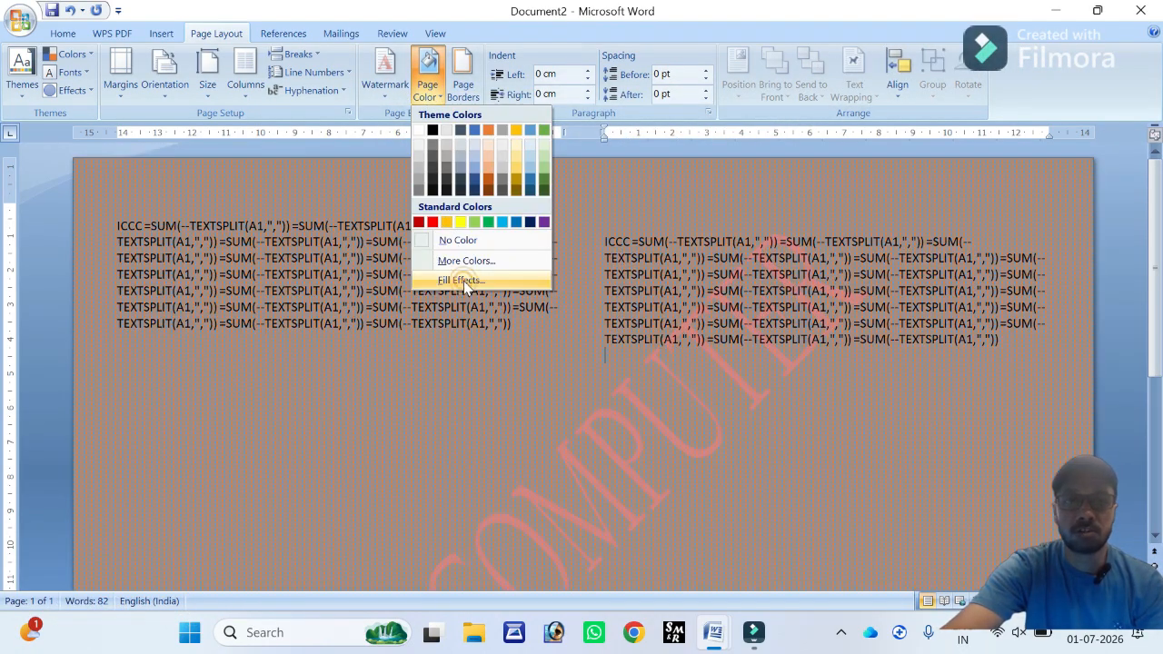
left_click(460, 280)
left_click(584, 131)
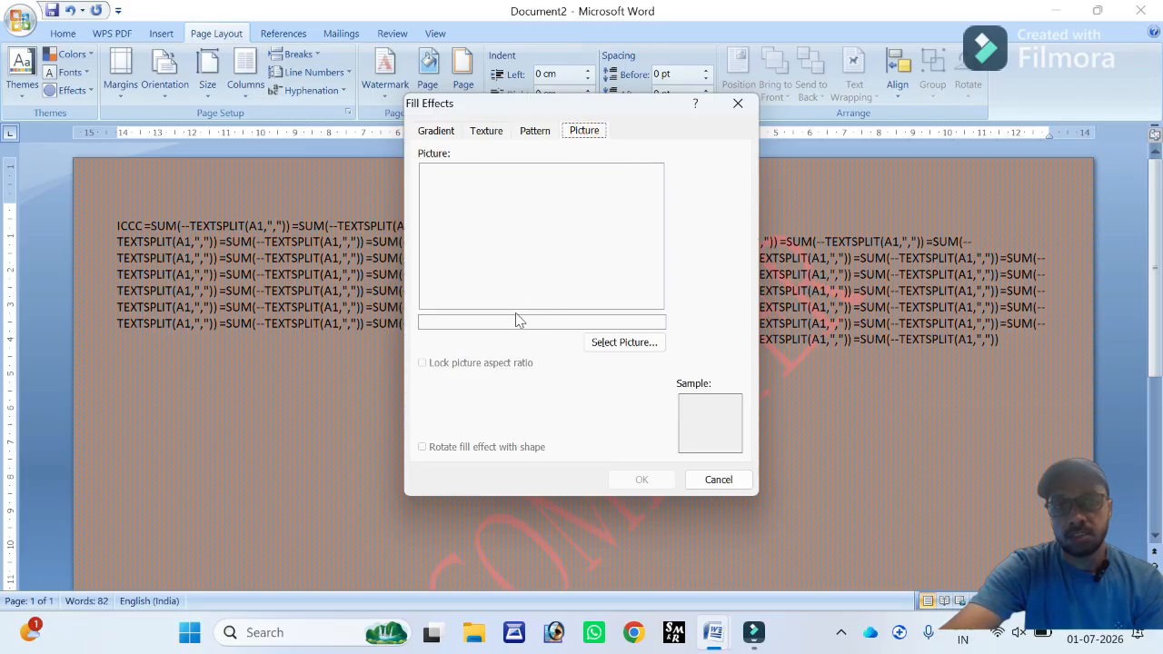
left_click(599, 345)
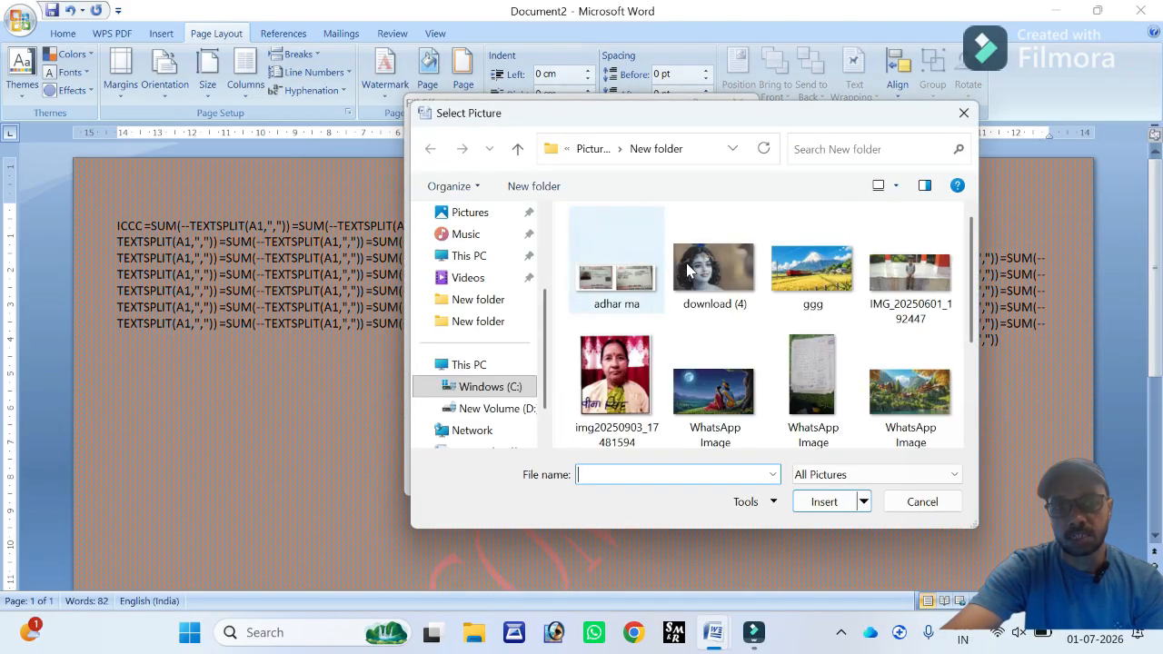
left_click(812, 268)
left_click(824, 501)
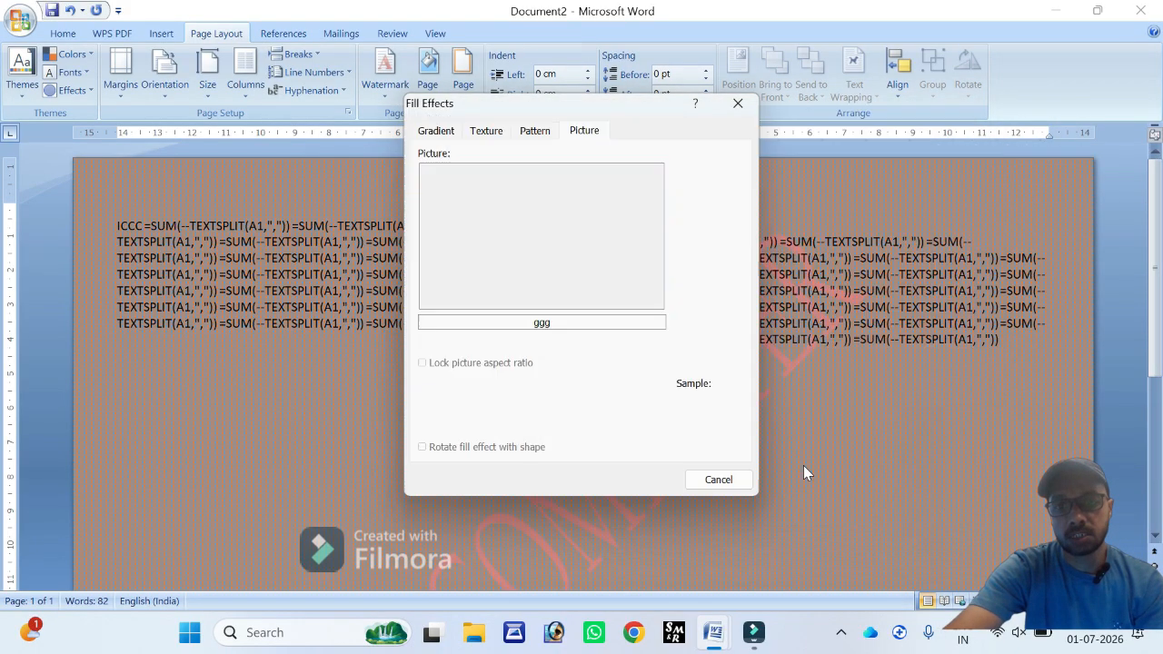
left_click(641, 479)
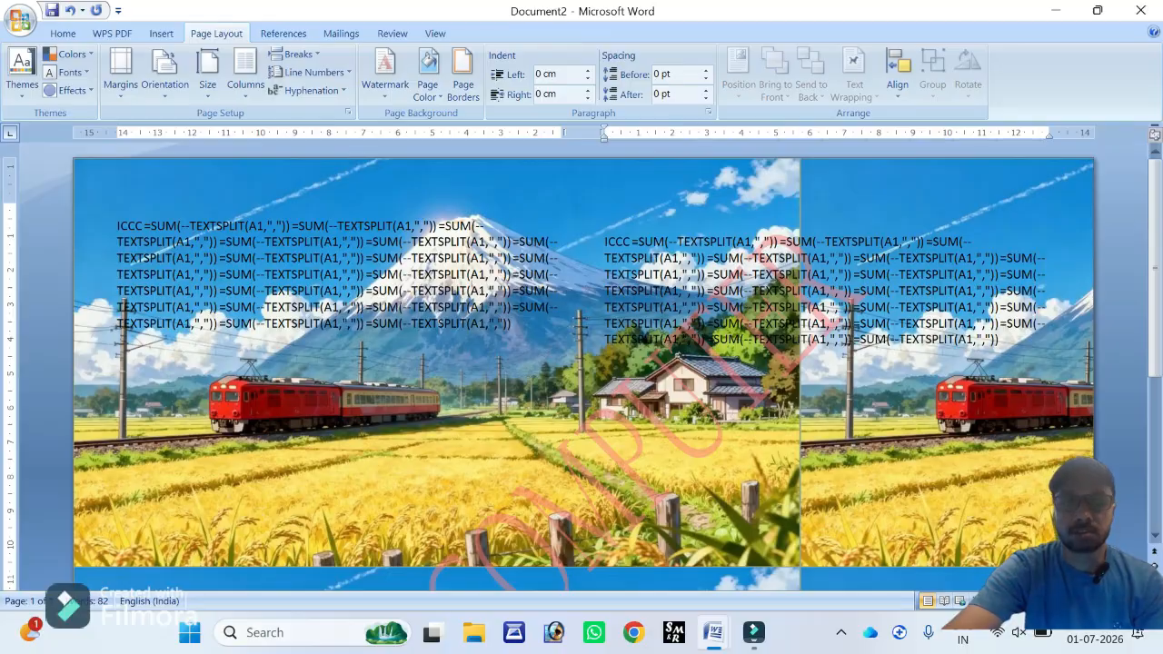
left_click(435, 87)
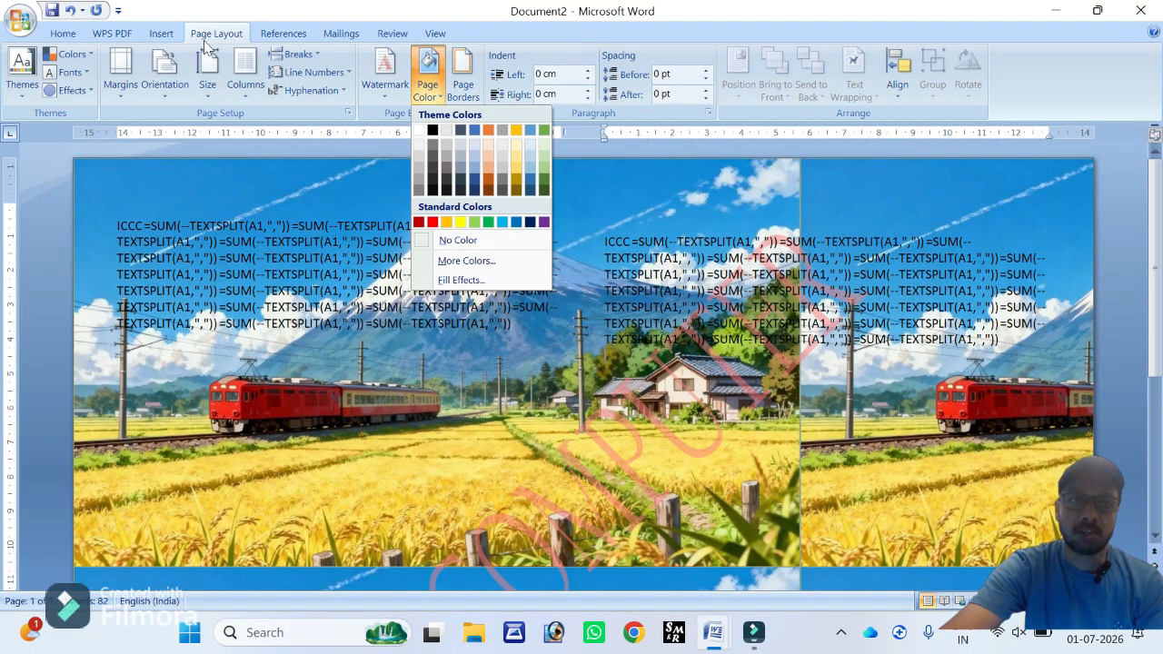
left_click(70, 11)
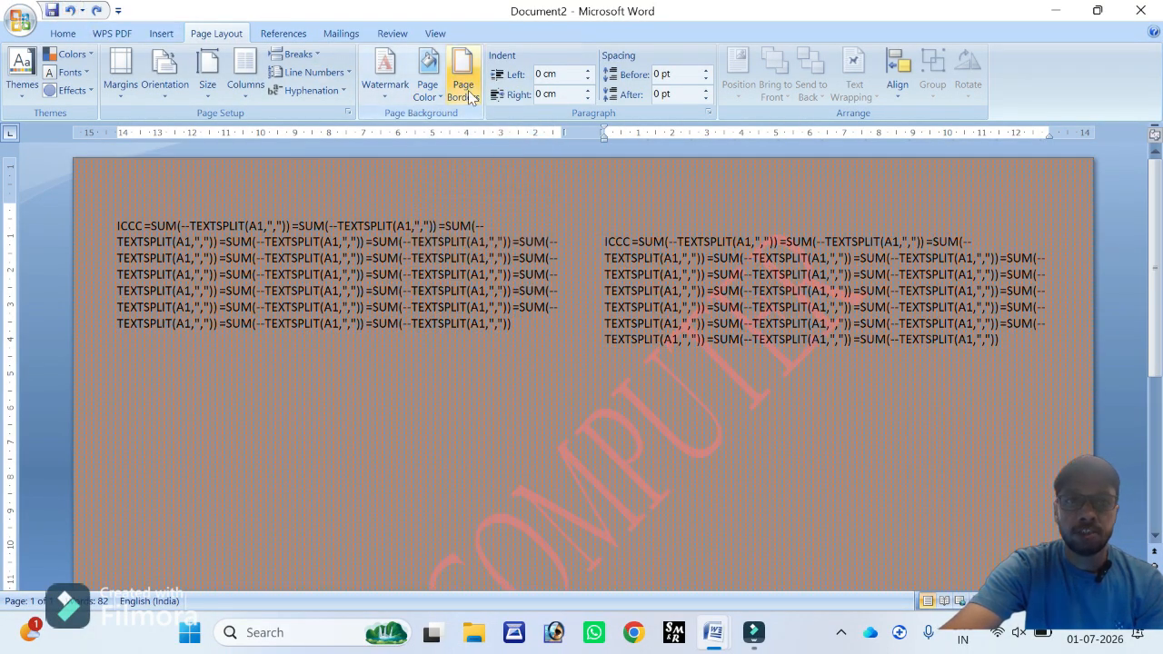
Step: Look through the border and shading options and apply a Box border to the current empty paragraph
left_click(468, 91)
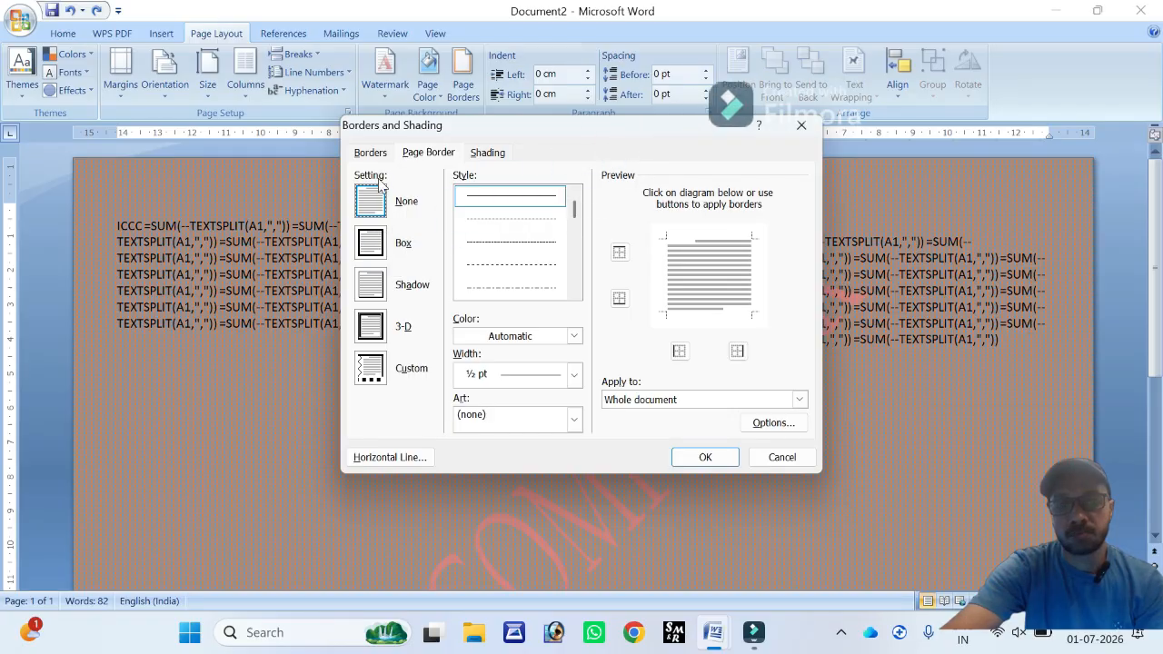
left_click(370, 152)
left_click(436, 152)
left_click(477, 155)
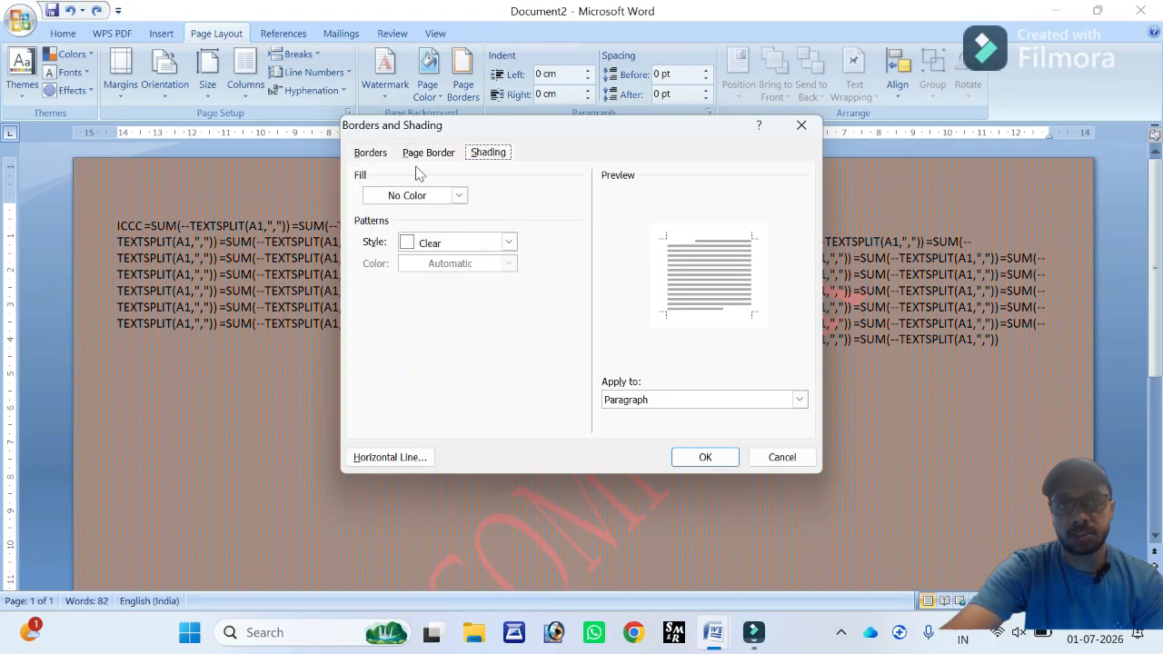
left_click(370, 153)
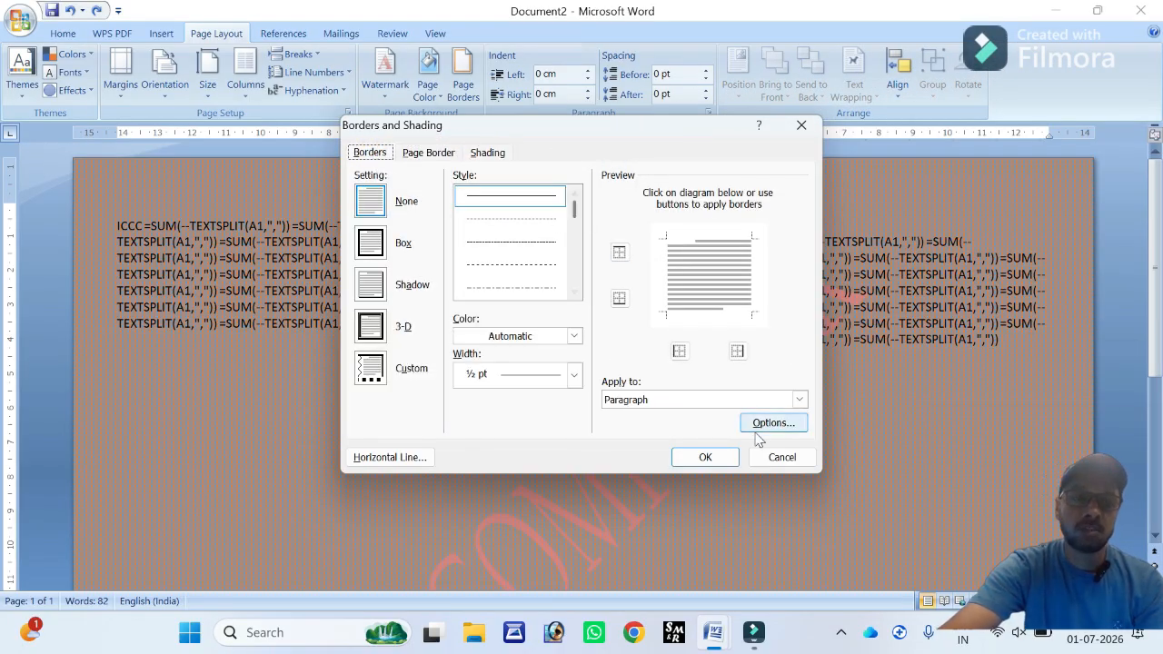
left_click(414, 263)
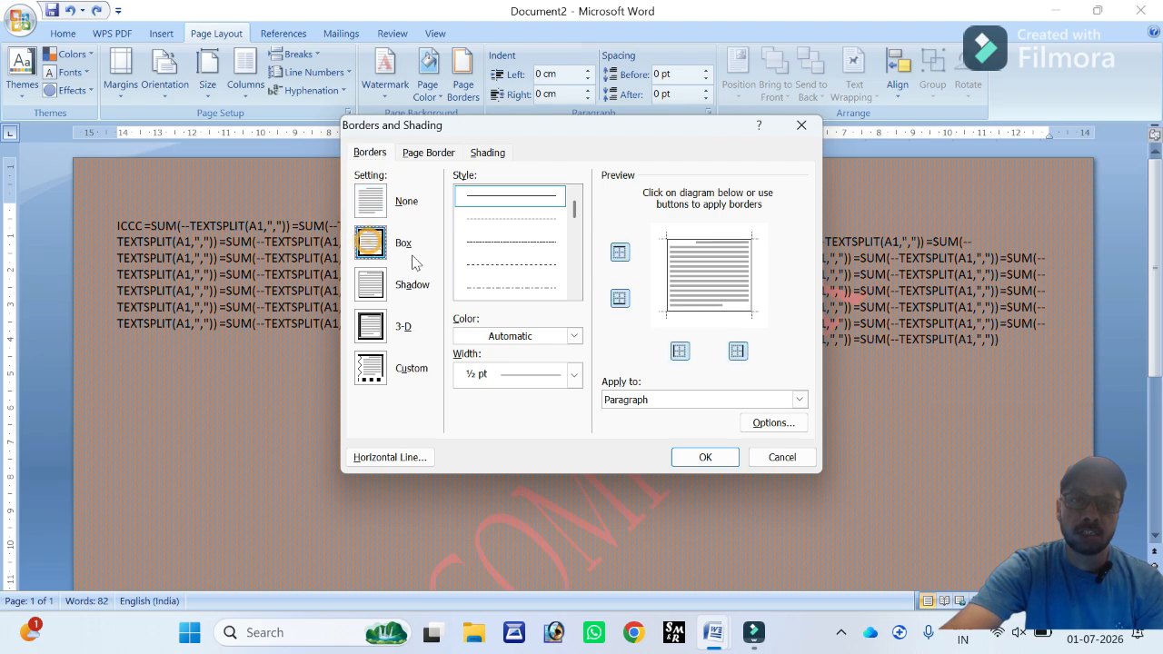
left_click(684, 451)
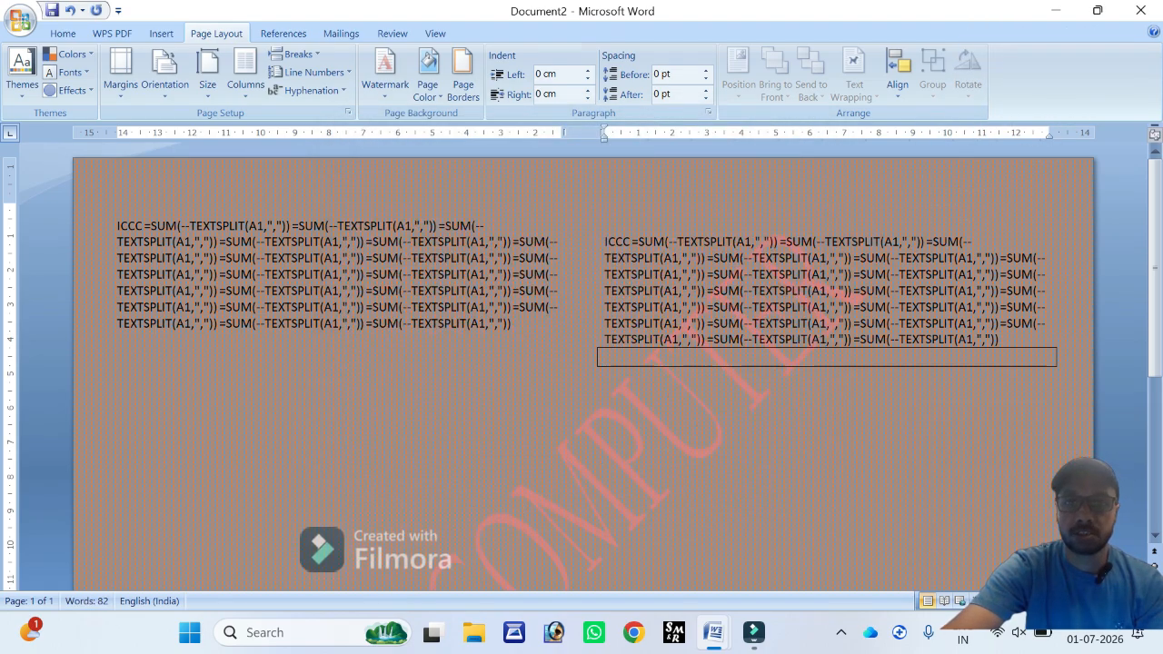
Step: Undo the paragraph border and the page background fills back to the plain white page
left_click(70, 10)
left_click(70, 11)
left_click(70, 10)
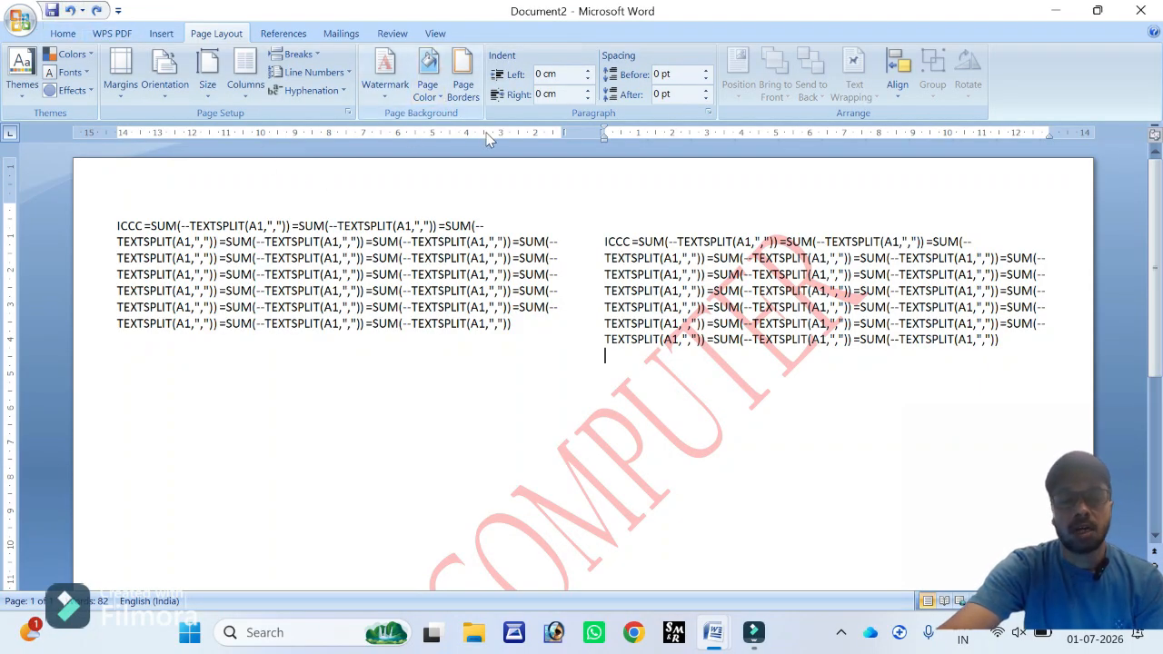
Step: Apply a Box page border with a thick-and-thin double line to the whole document, and undo it
left_click(462, 87)
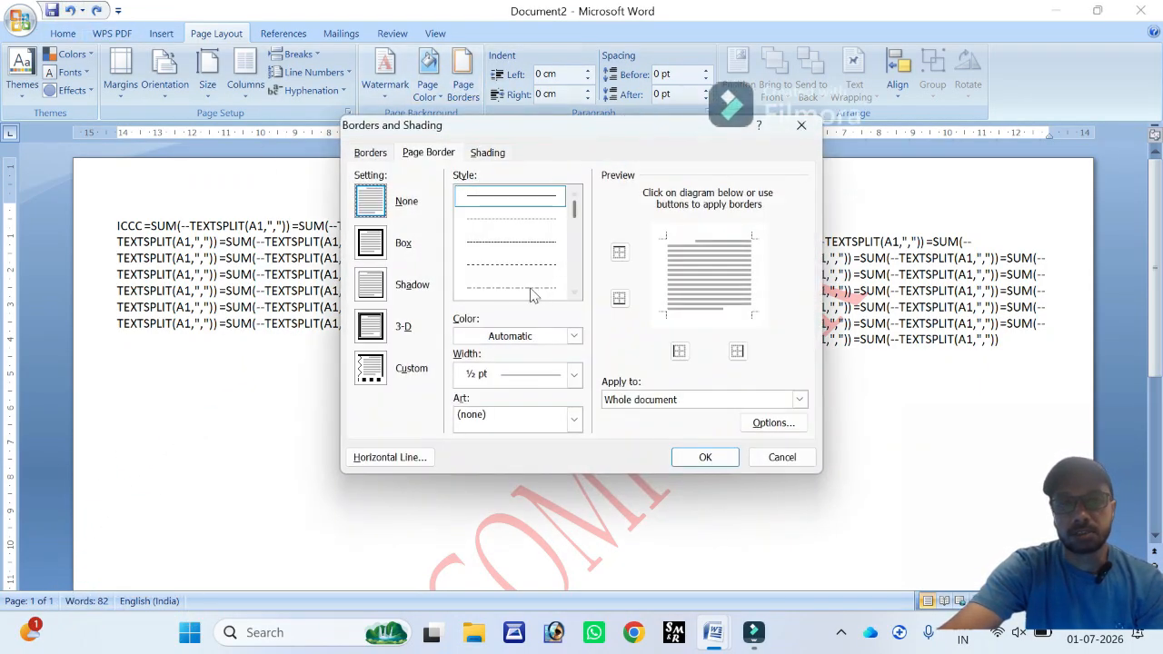
left_click(372, 241)
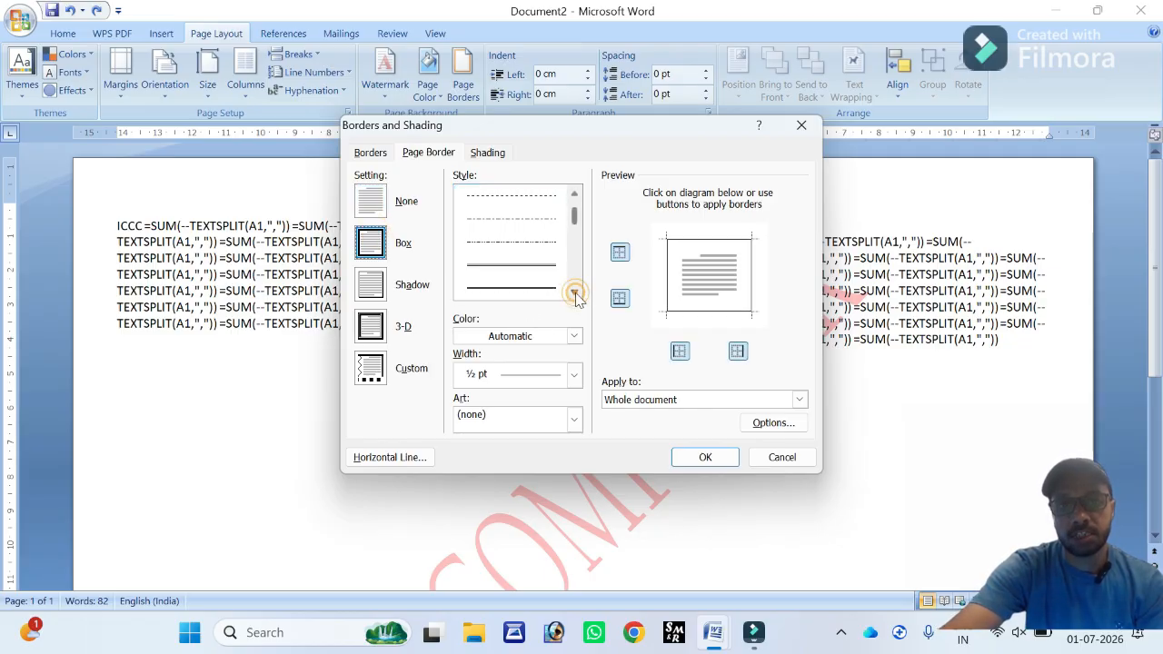
left_click(545, 291)
left_click(705, 457)
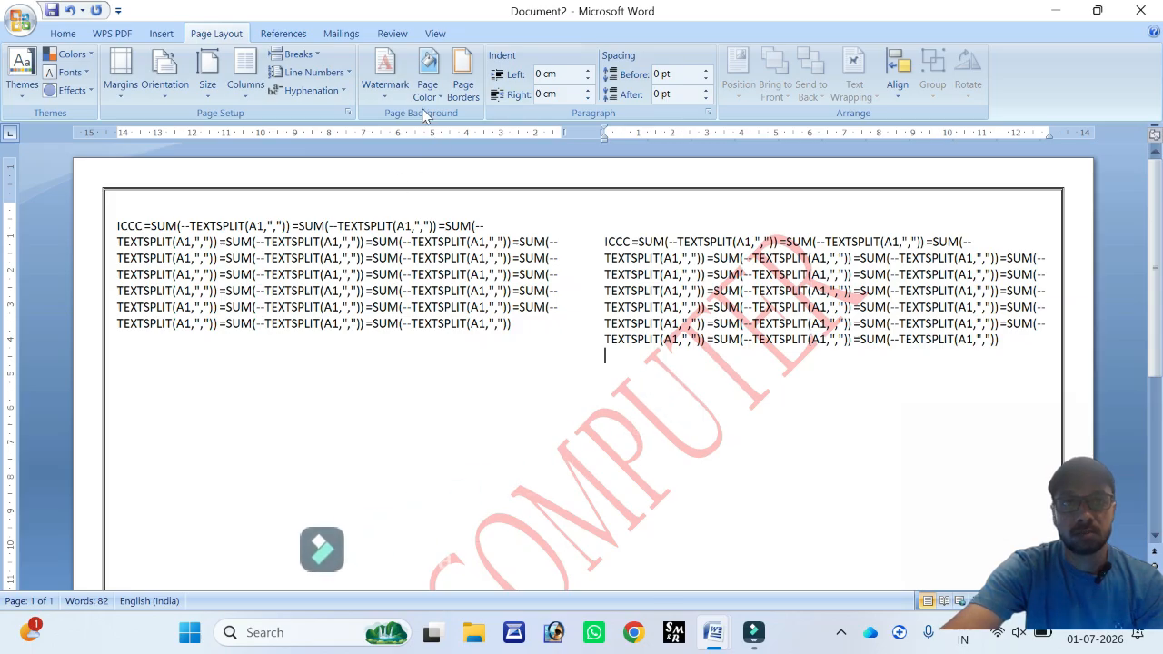
left_click(73, 10)
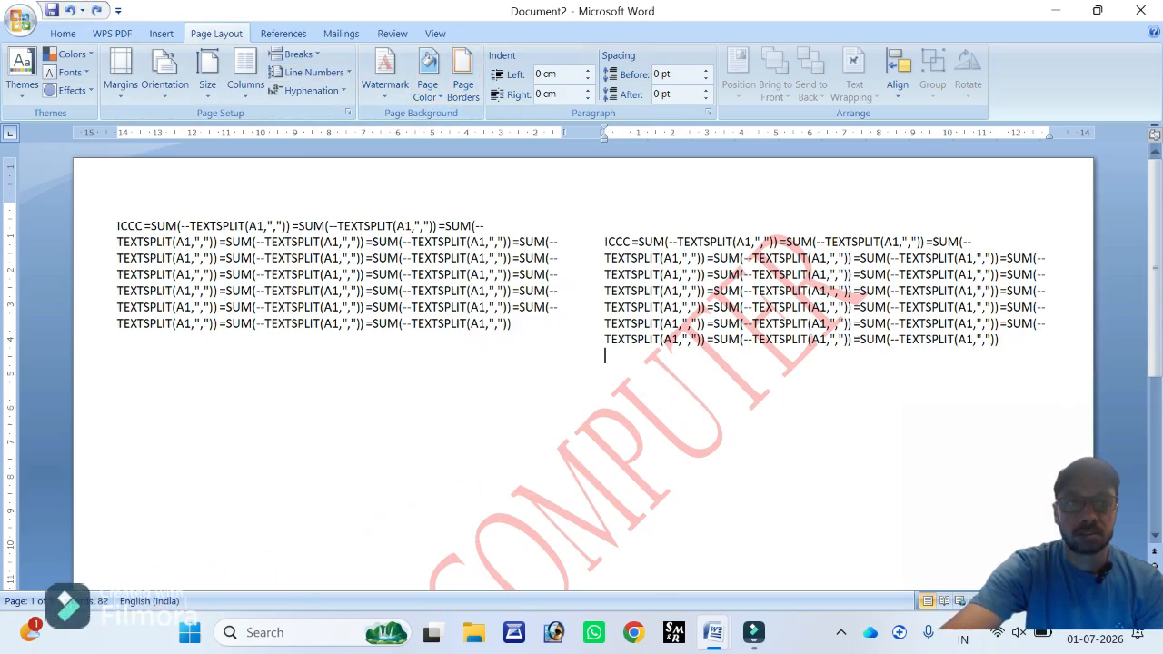
Step: Apply a dashed Box border to the text paragraphs in the first column, and undo it
left_click_drag(117, 225, 518, 338)
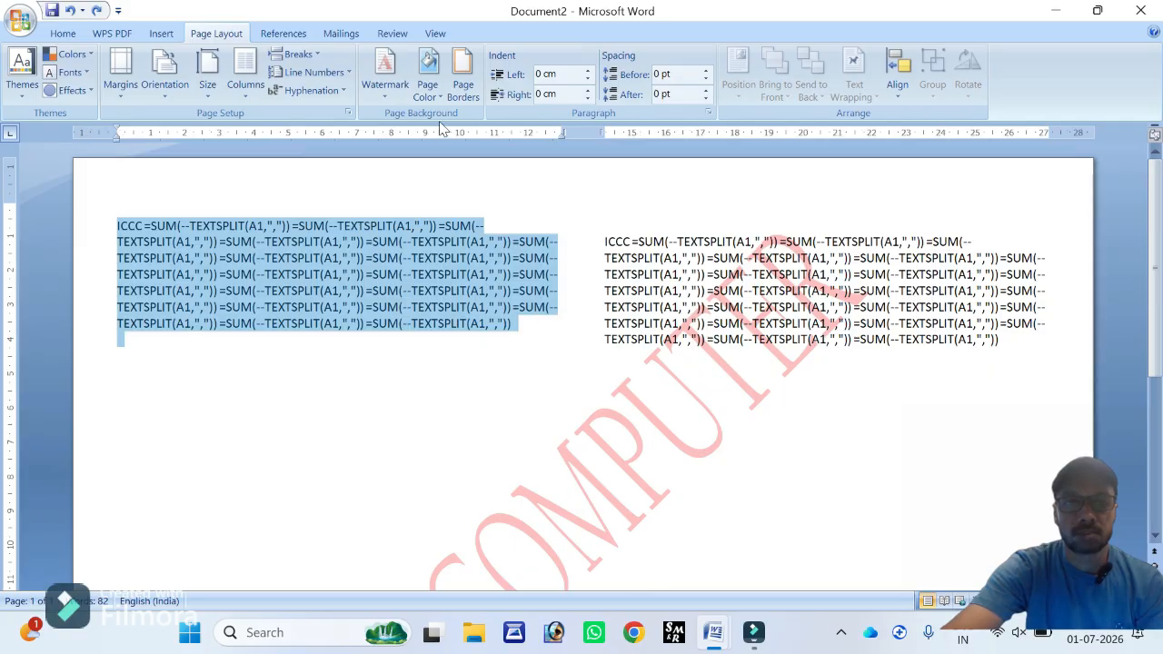
left_click(470, 94)
left_click(370, 153)
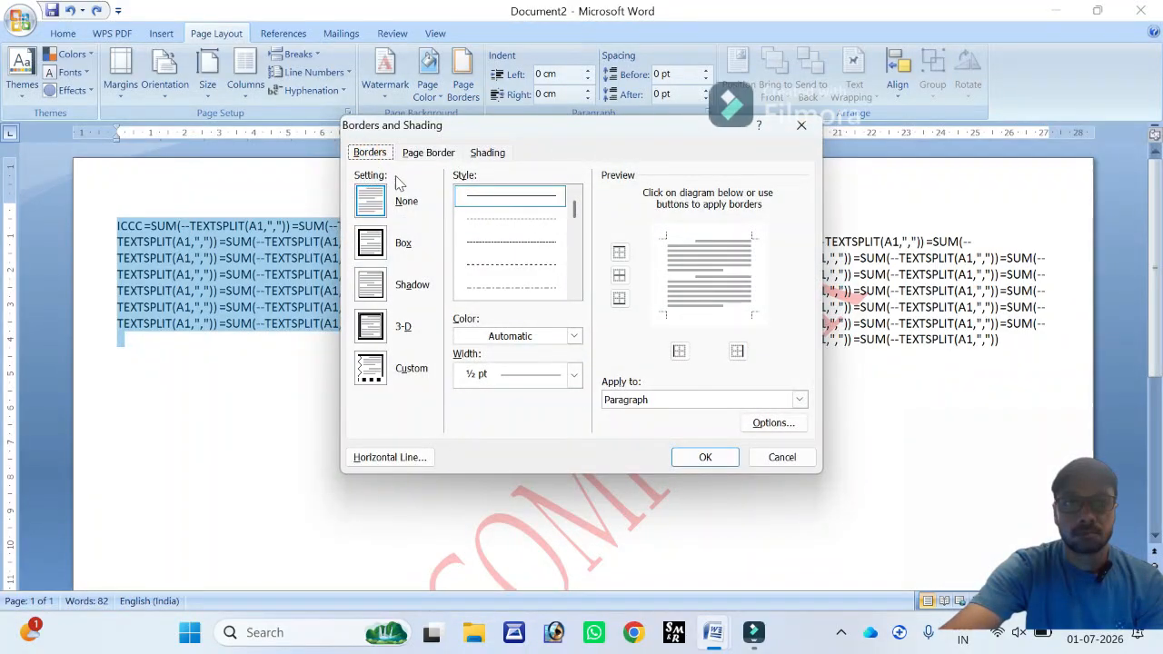
left_click(369, 243)
left_click(529, 285)
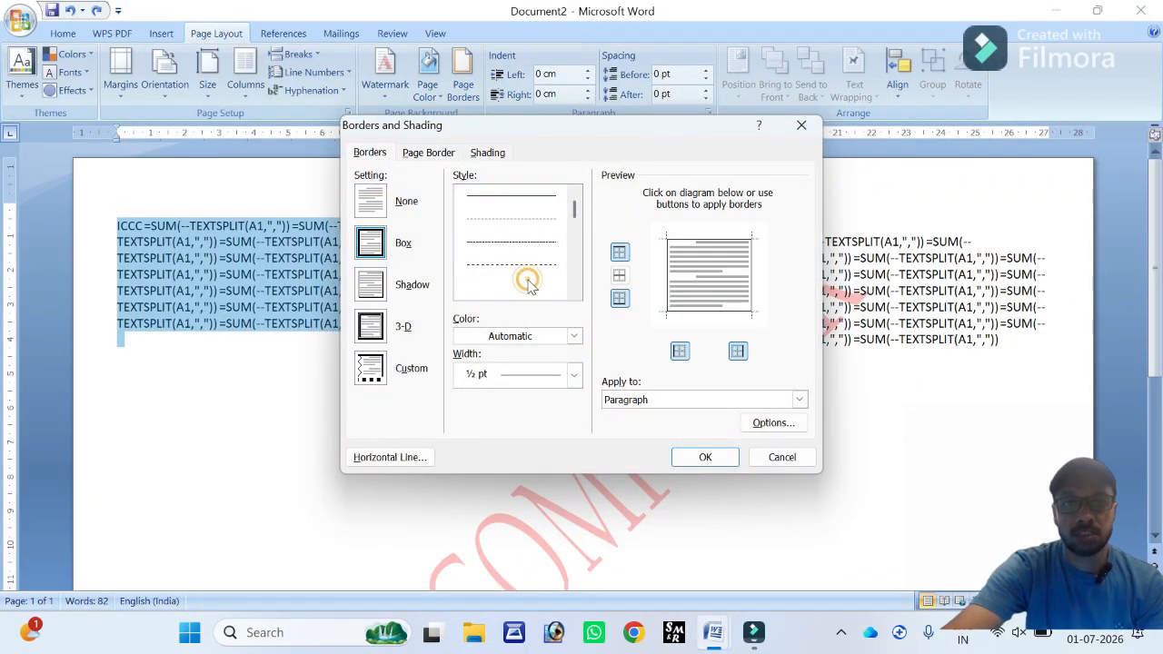
left_click(532, 261)
left_click(539, 240)
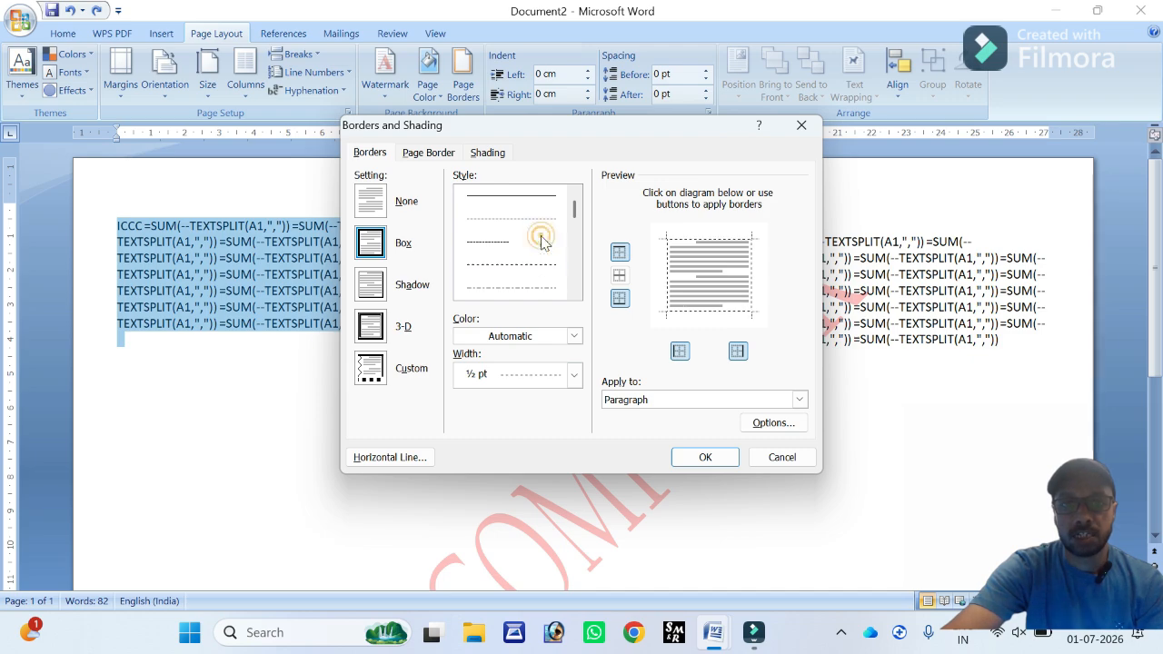
left_click(527, 216)
left_click(705, 457)
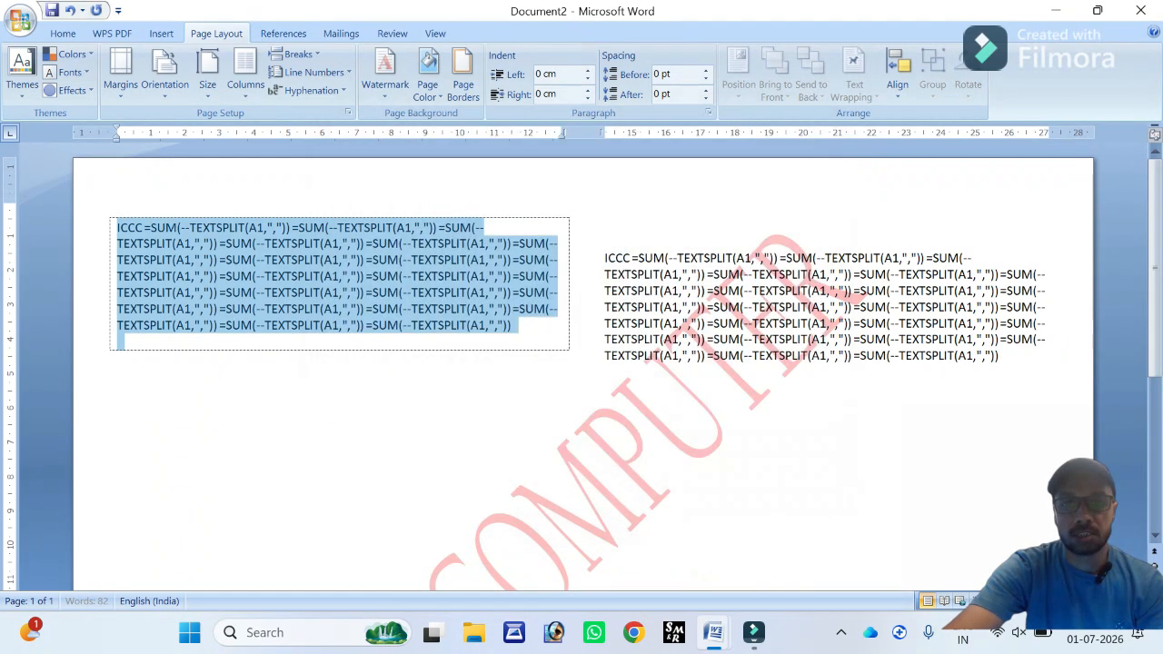
left_click(117, 392)
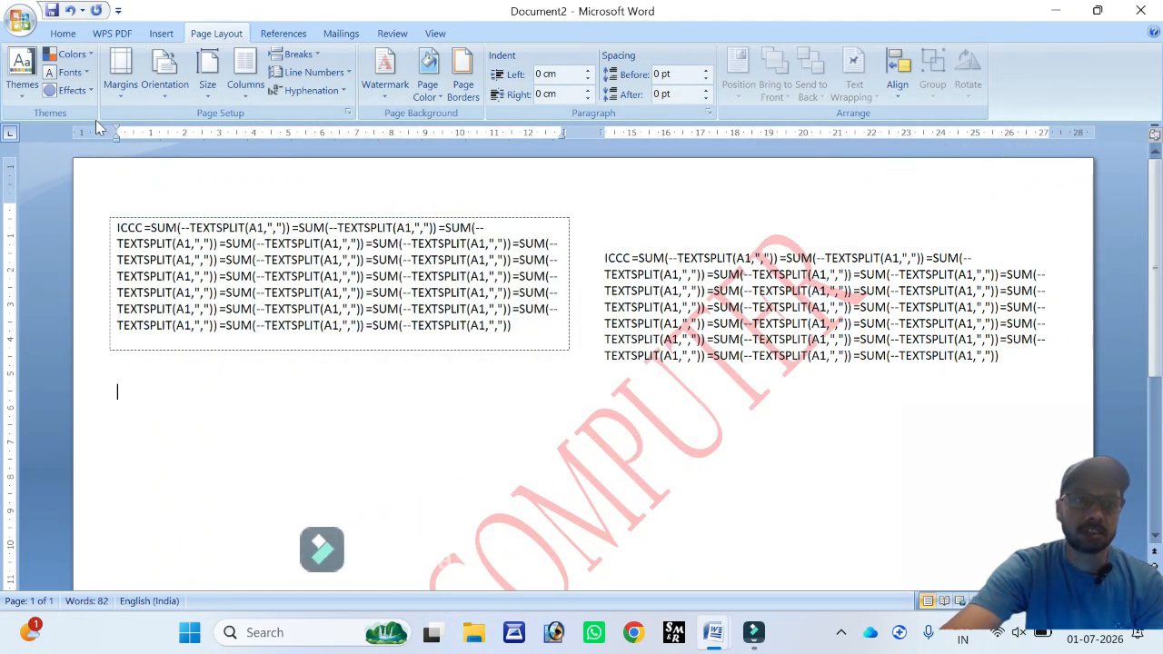
left_click(71, 11)
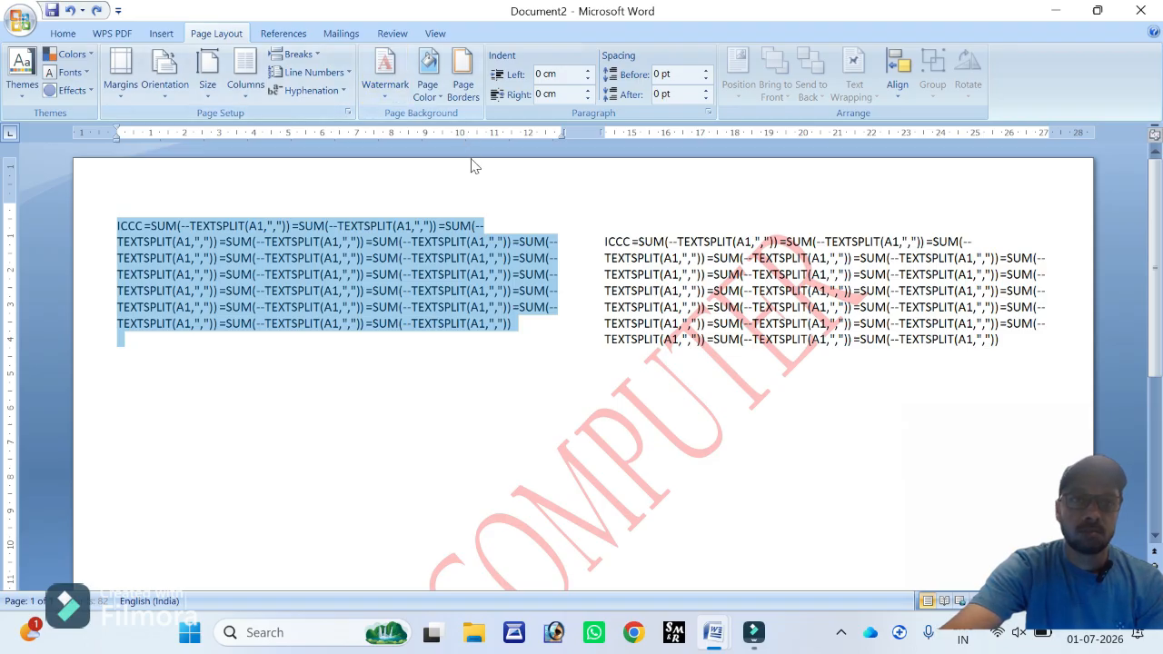
Step: Apply a Box page border with a 1 ½ pt double line in dark brown to the whole document
left_click(462, 73)
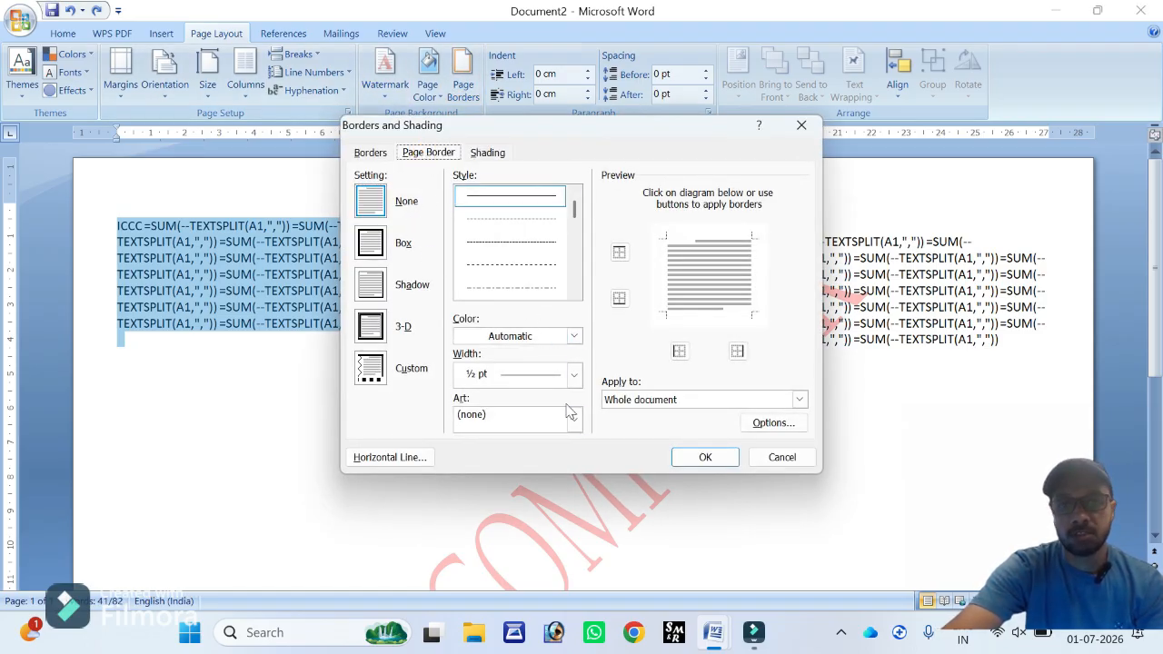
left_click(543, 292)
left_click(573, 292)
left_click(574, 292)
left_click(574, 292)
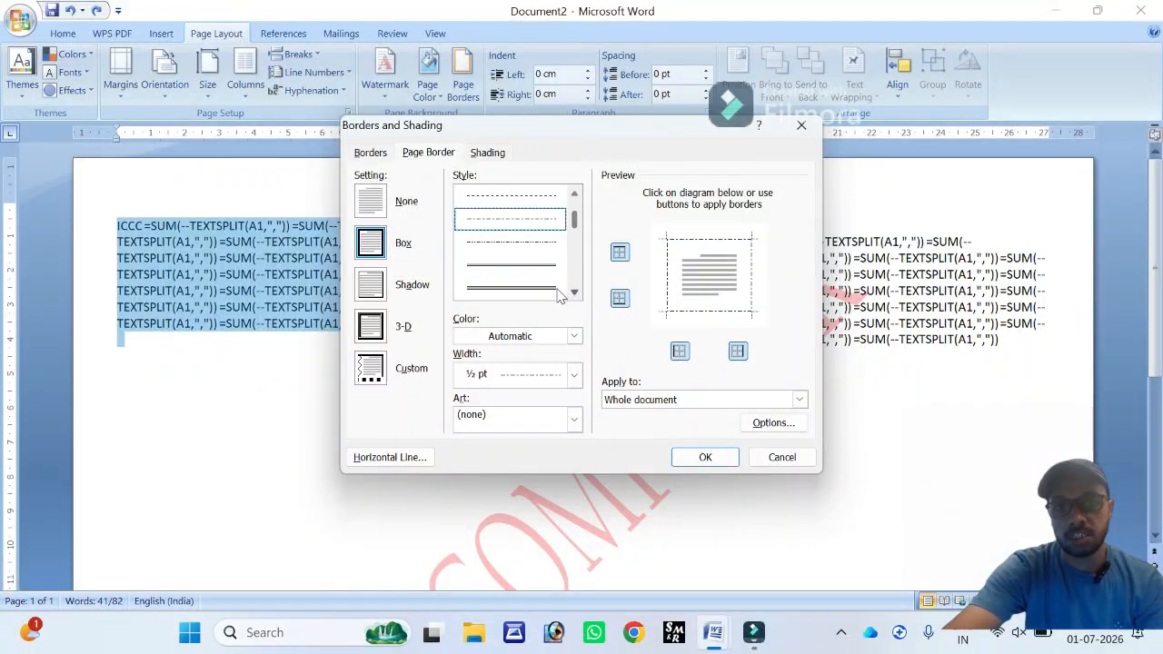
left_click(545, 280)
left_click(541, 265)
left_click(554, 374)
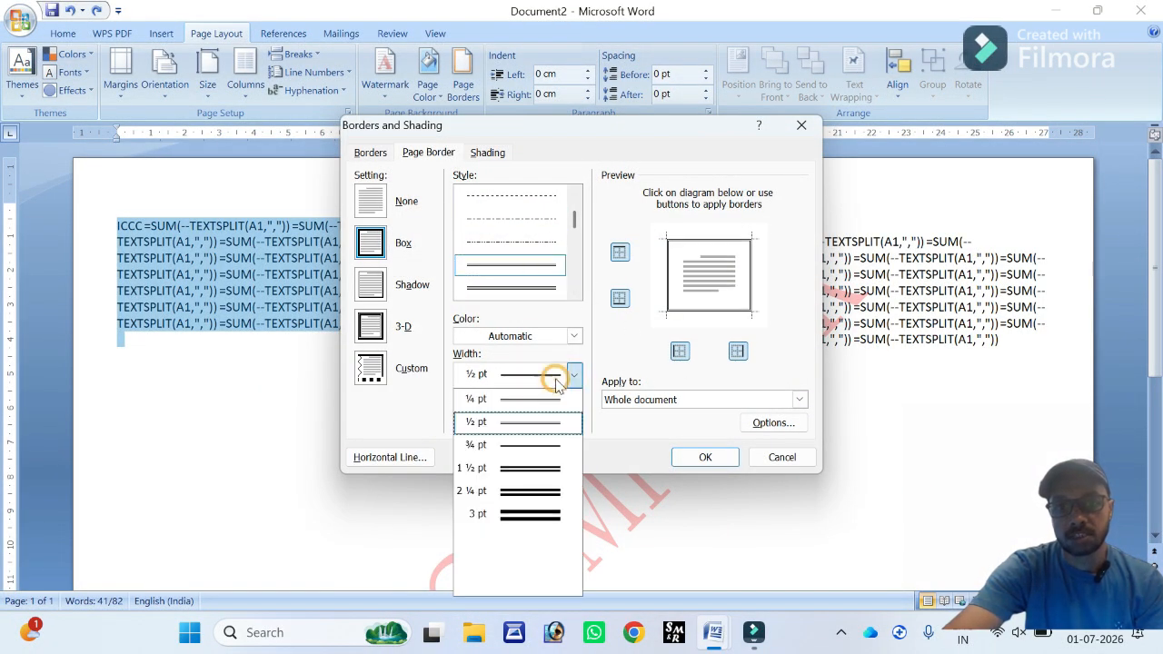
left_click(522, 469)
left_click(544, 336)
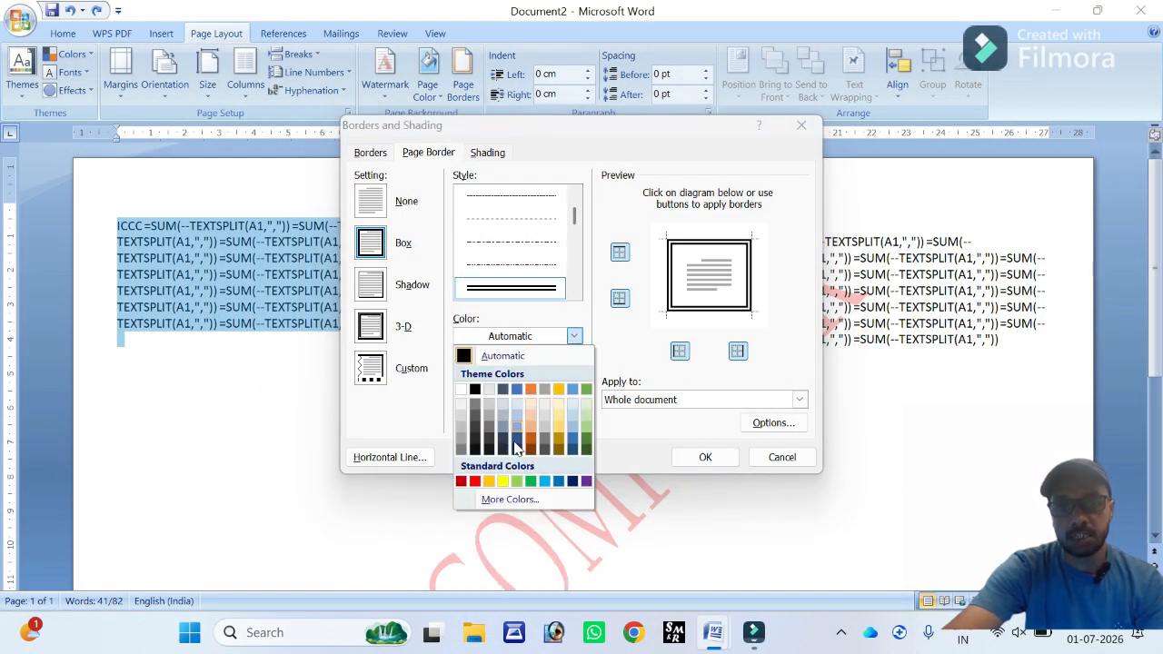
left_click(530, 452)
left_click(705, 456)
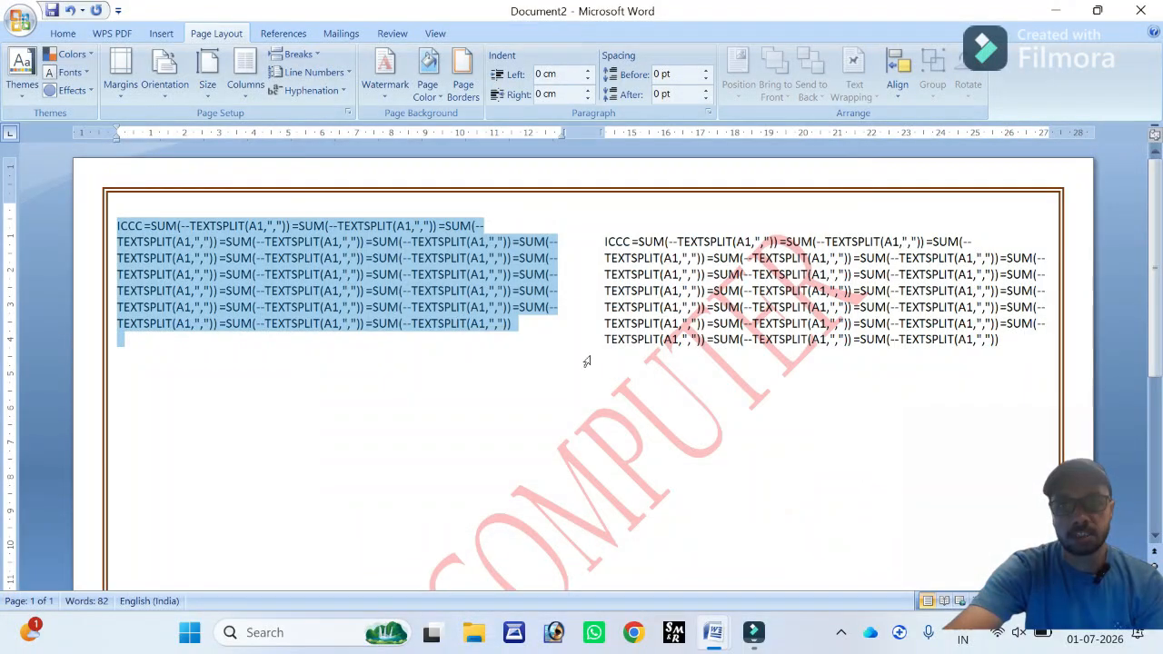
left_click(436, 345)
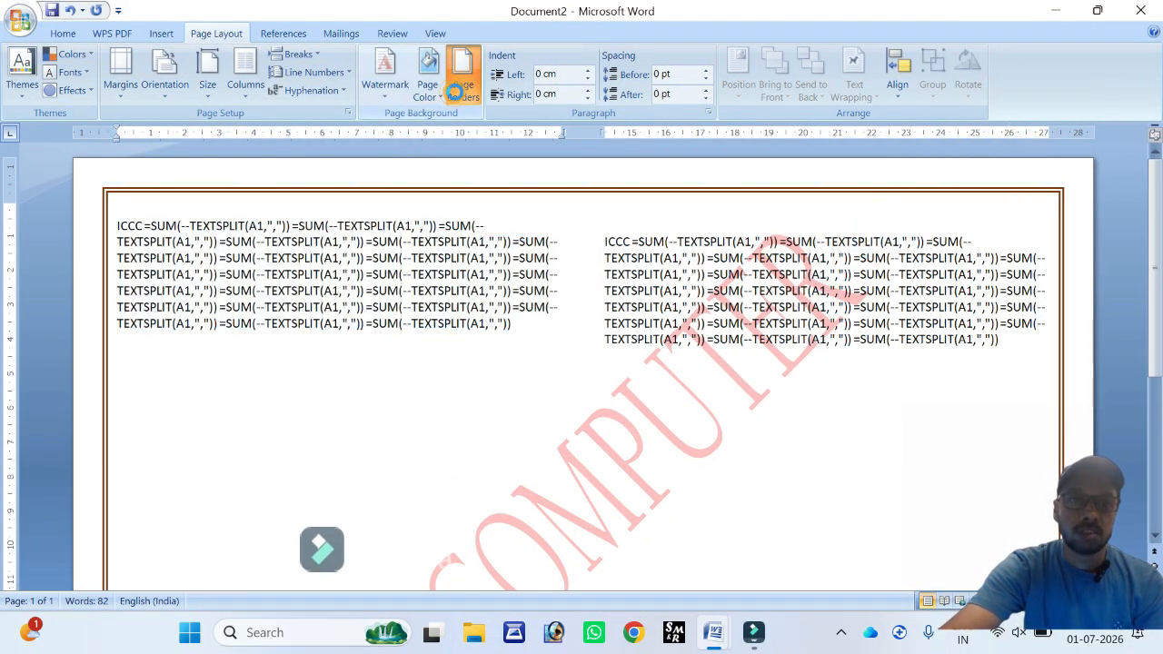
Step: Preview the apple and cupcake art borders, and apply the cake-slice art as the whole document's page border
left_click(462, 84)
left_click(520, 420)
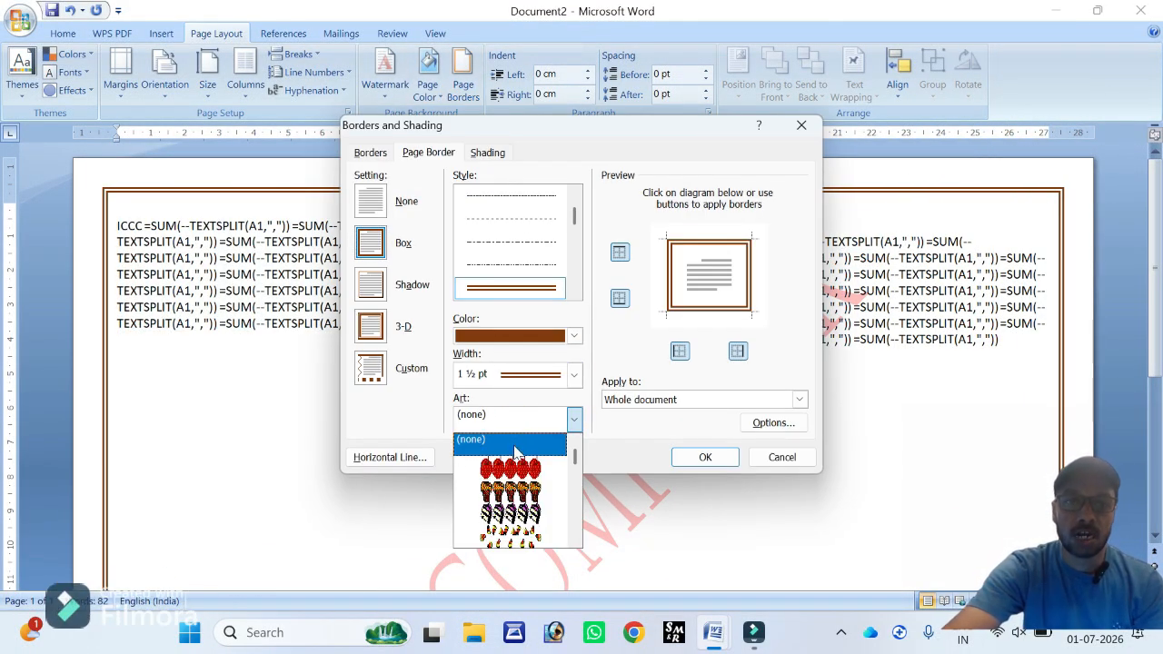
left_click(514, 463)
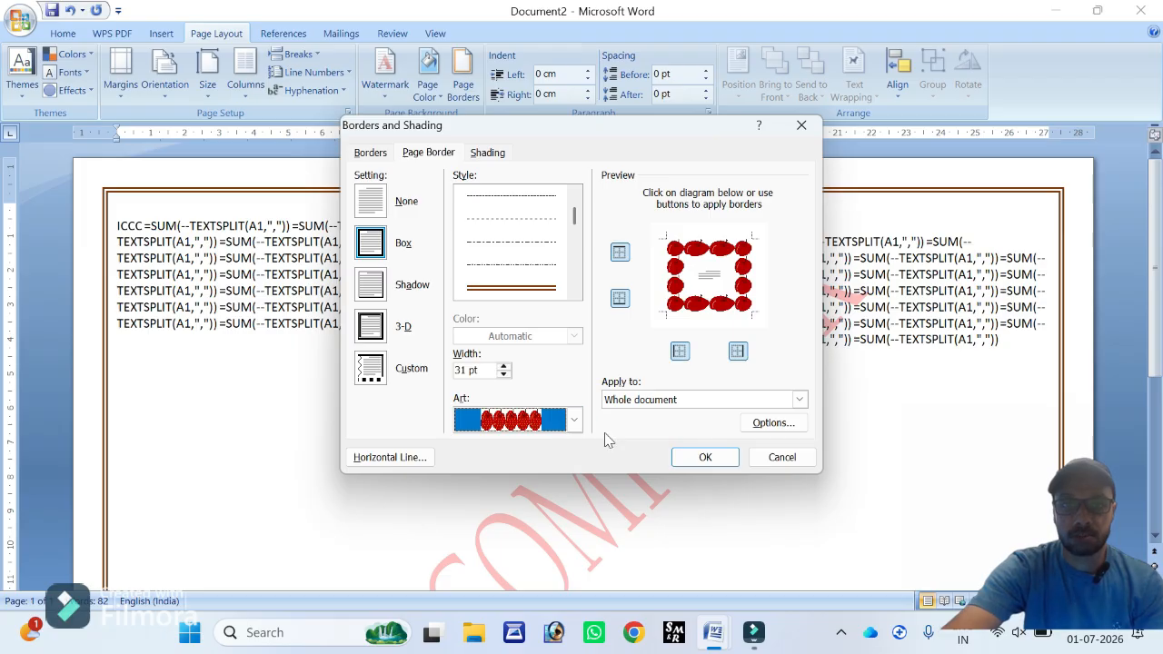
left_click(575, 420)
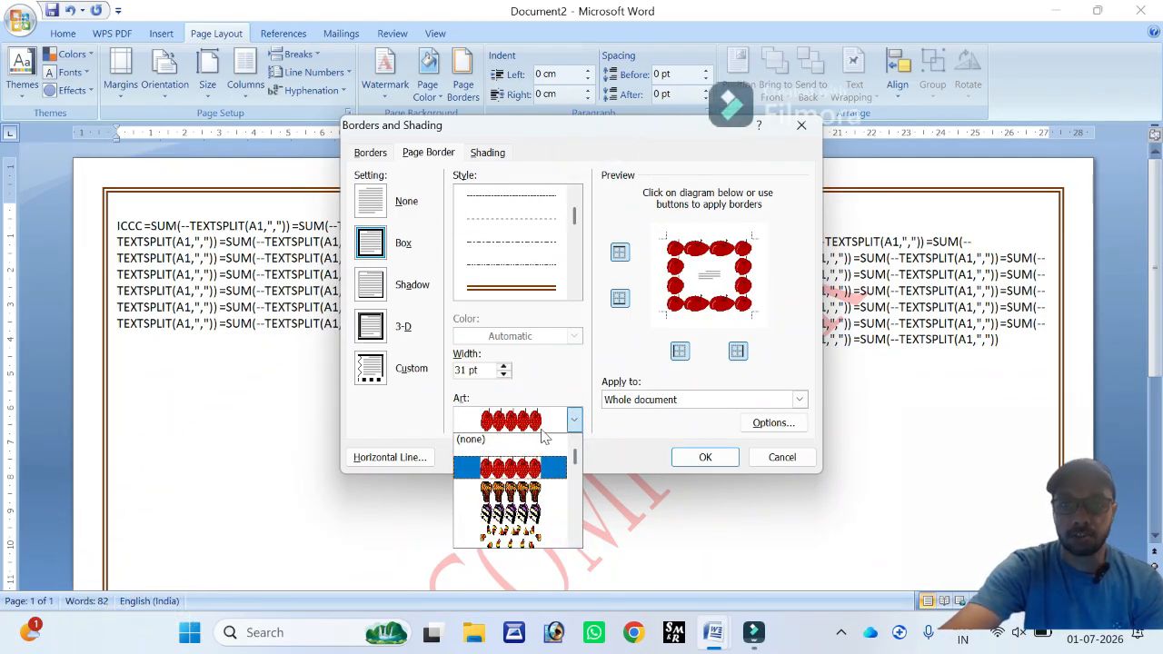
left_click(532, 492)
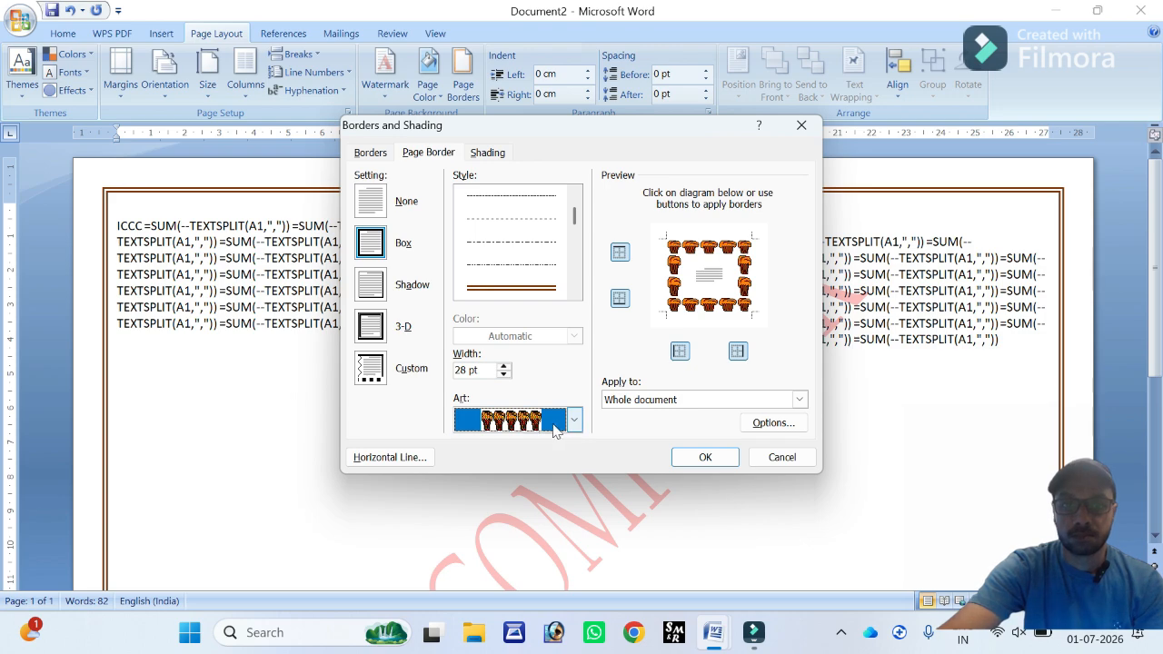
left_click(576, 424)
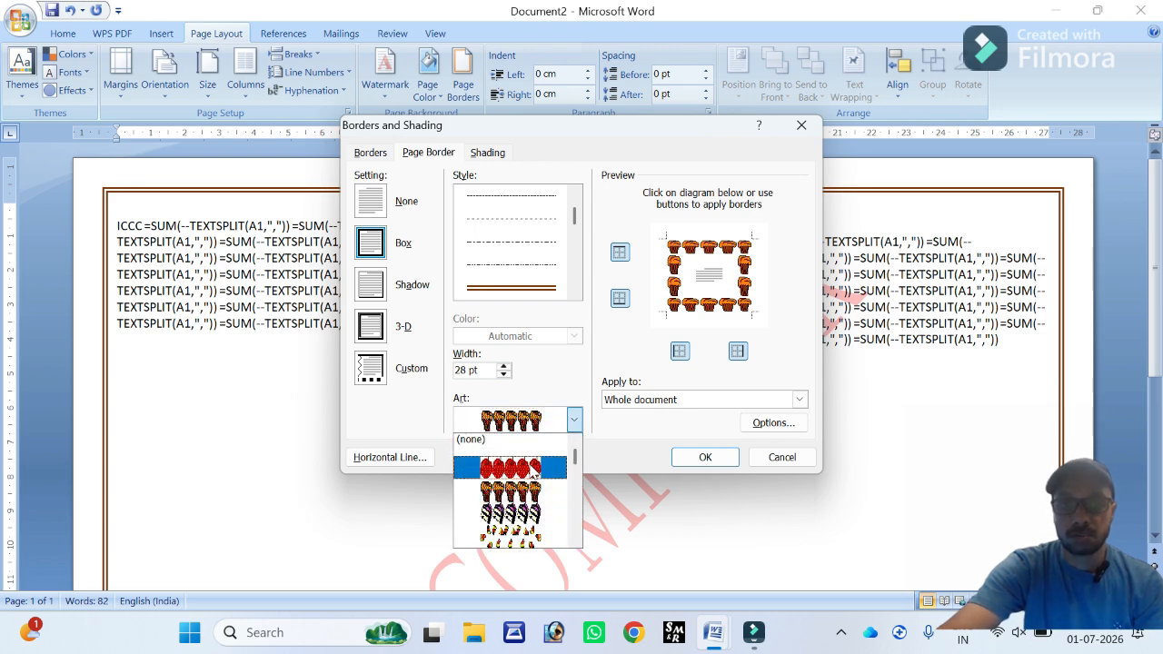
left_click(535, 468)
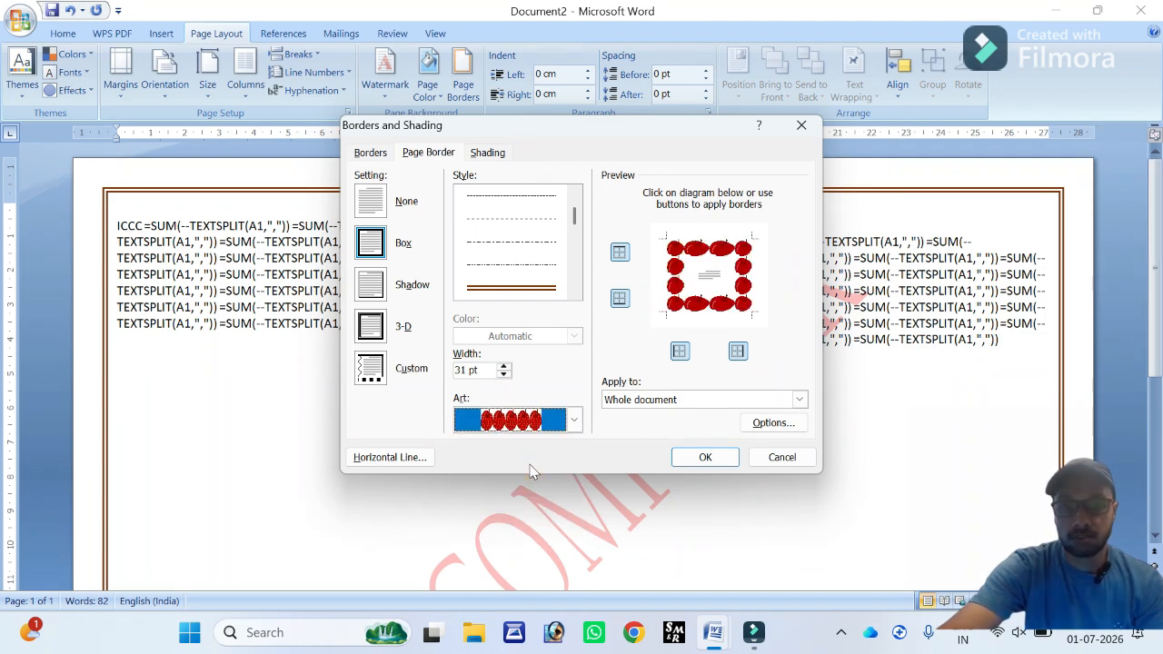
left_click(561, 424)
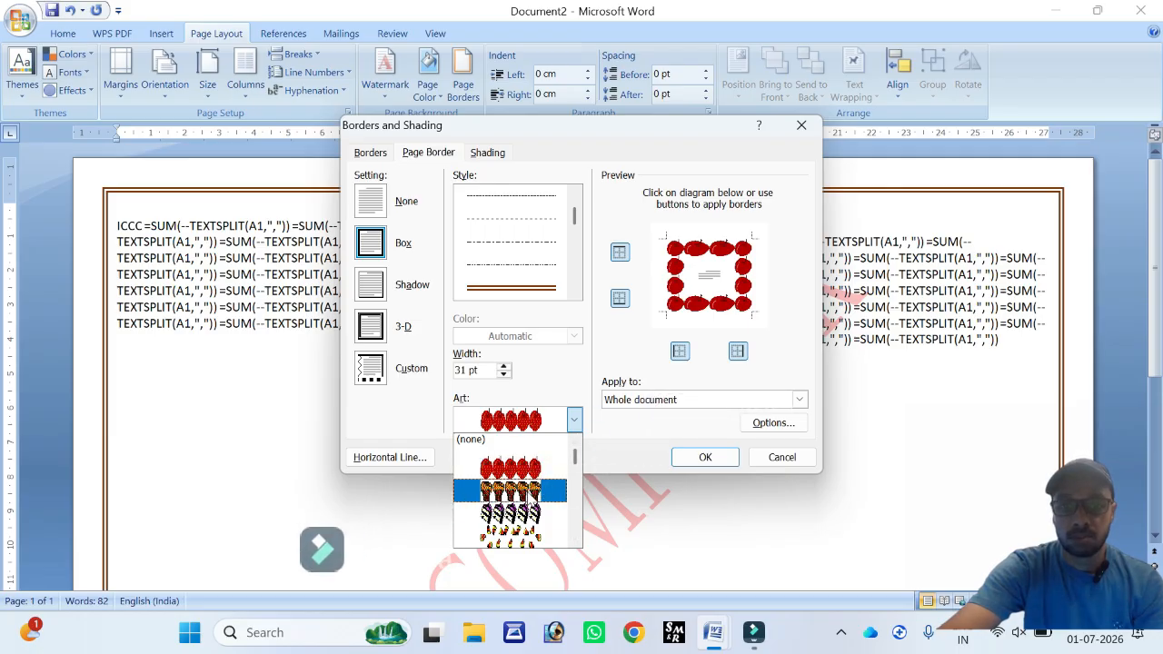
left_click(534, 489)
left_click(574, 423)
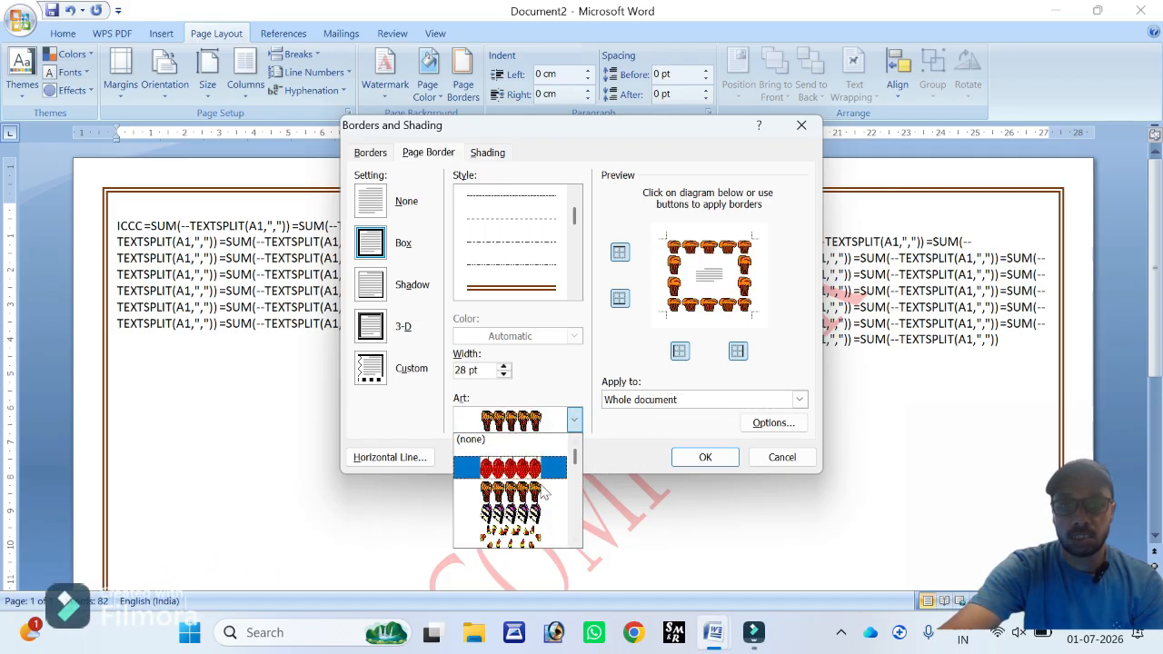
left_click(520, 511)
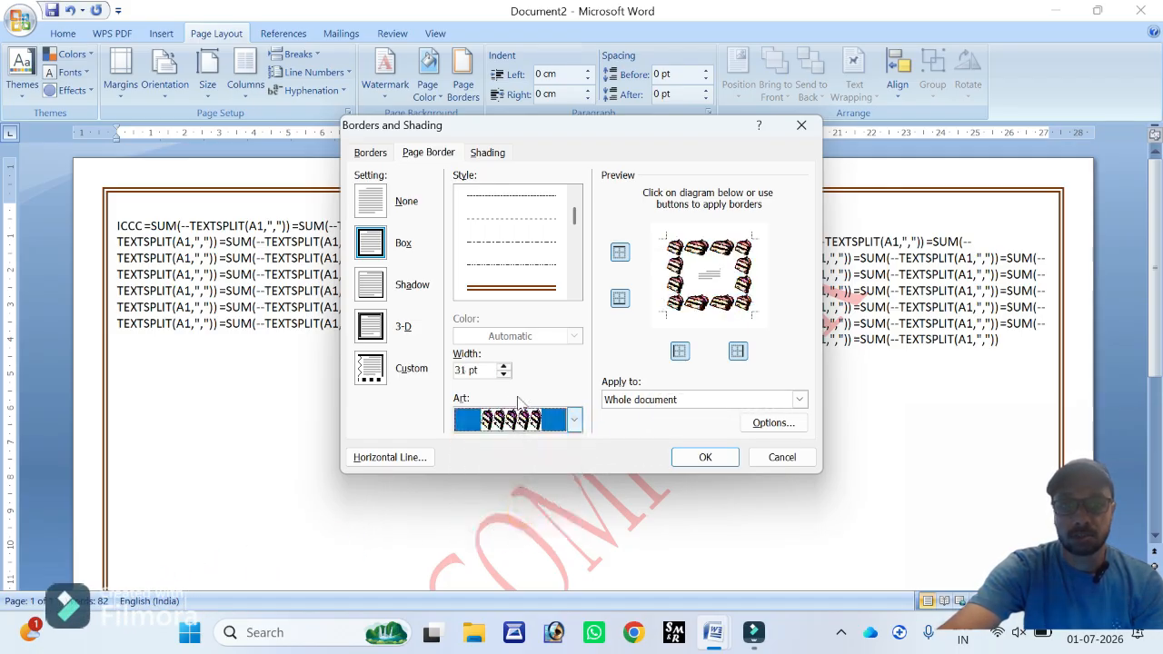
left_click(706, 460)
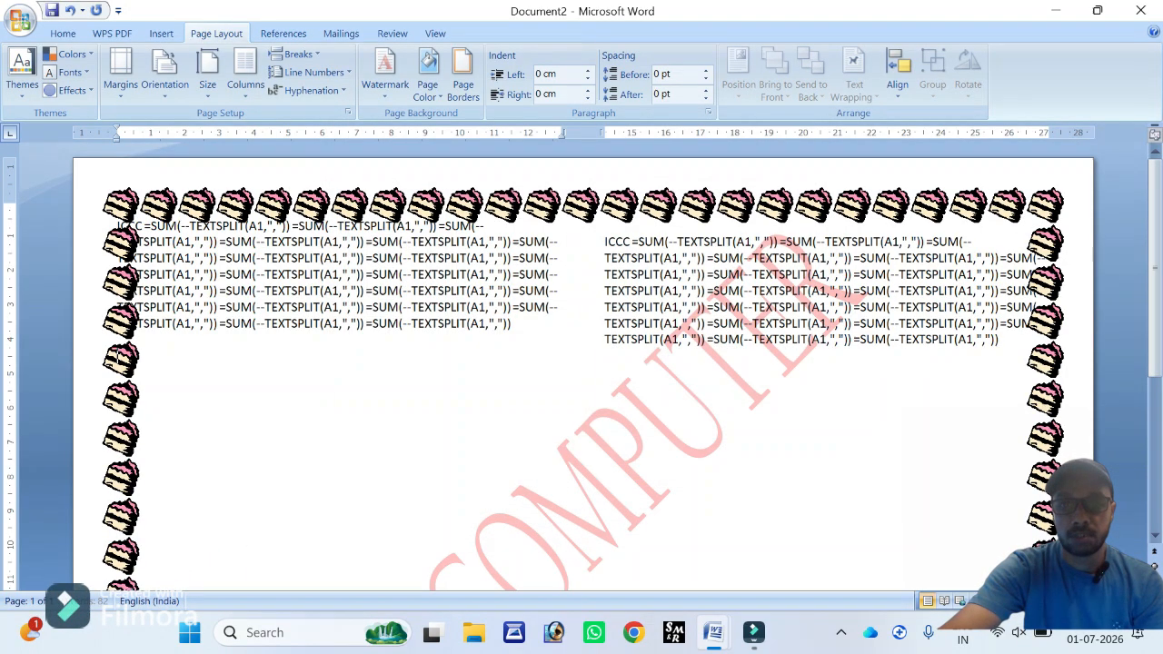
Step: Replace the cake-slice page border with the hot-air balloon art on the whole document
left_click(462, 85)
left_click(574, 420)
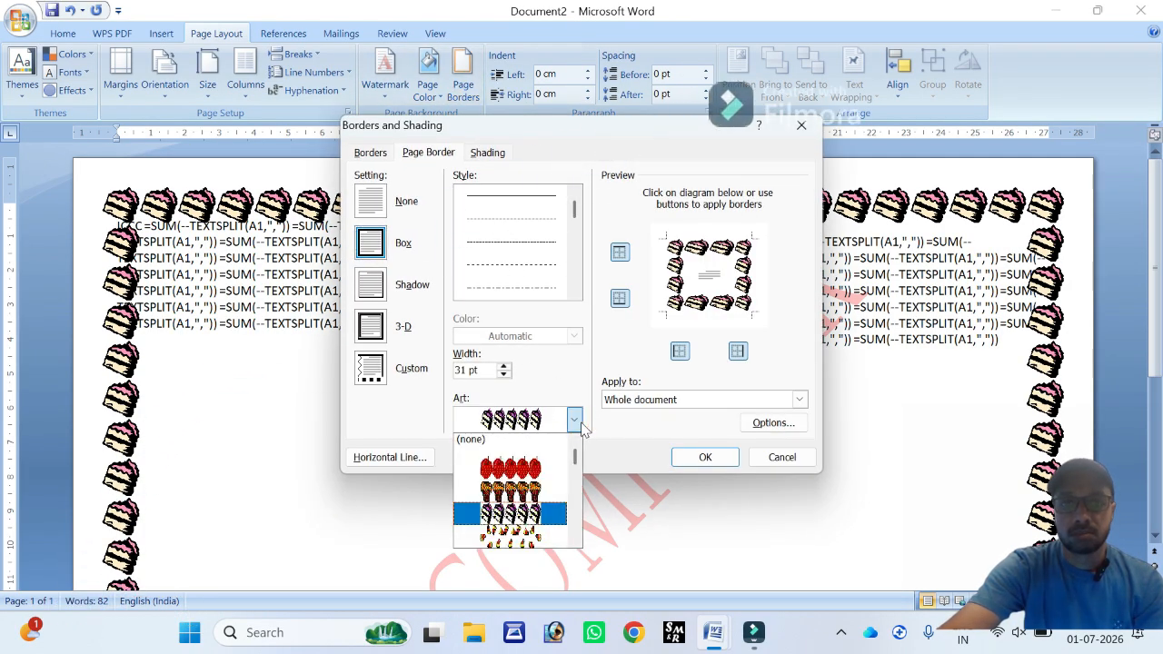
scroll(545, 481, "down", 3)
scroll(543, 484, "down", 3)
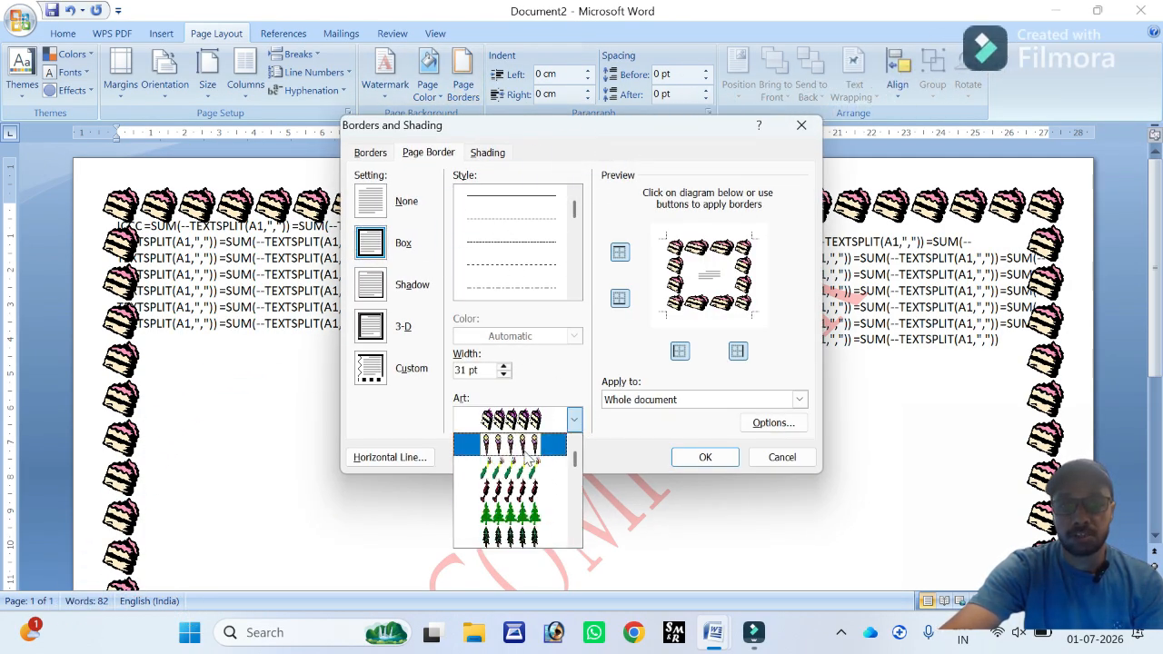
scroll(526, 507, "down", 3)
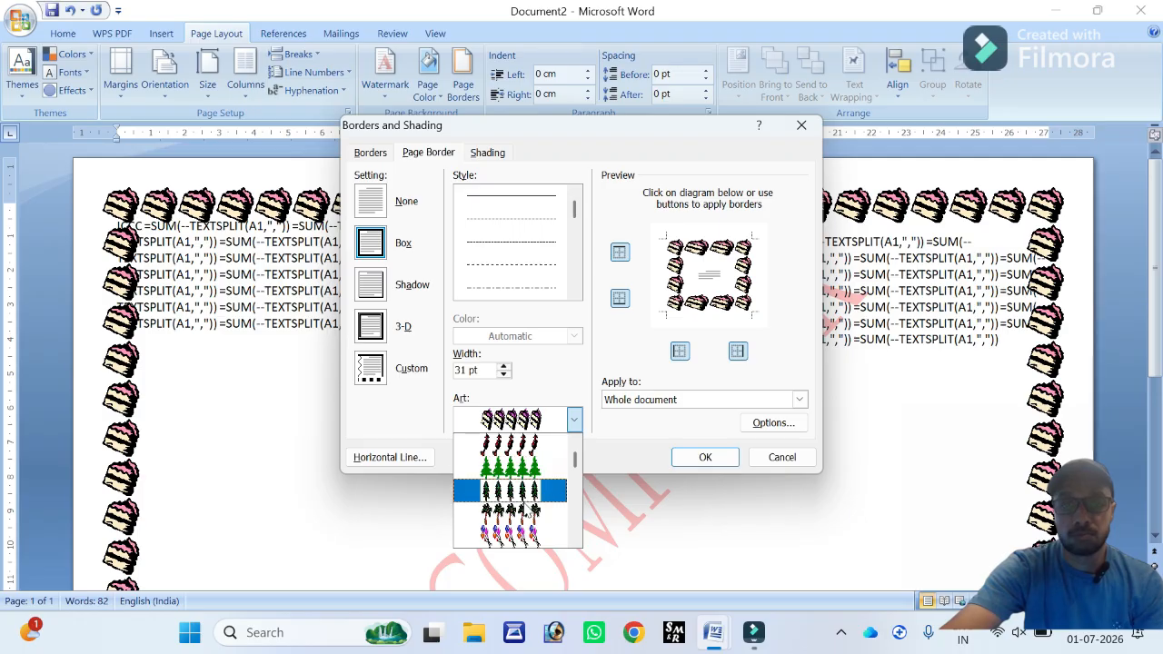
left_click(518, 495)
left_click(574, 420)
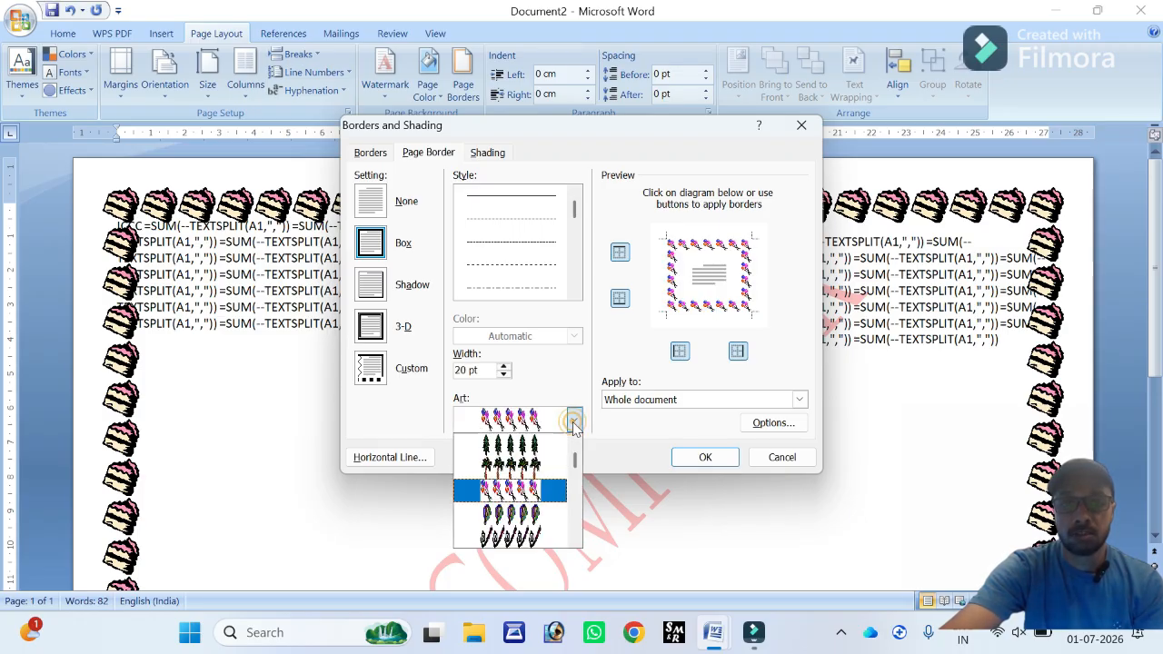
left_click(509, 500)
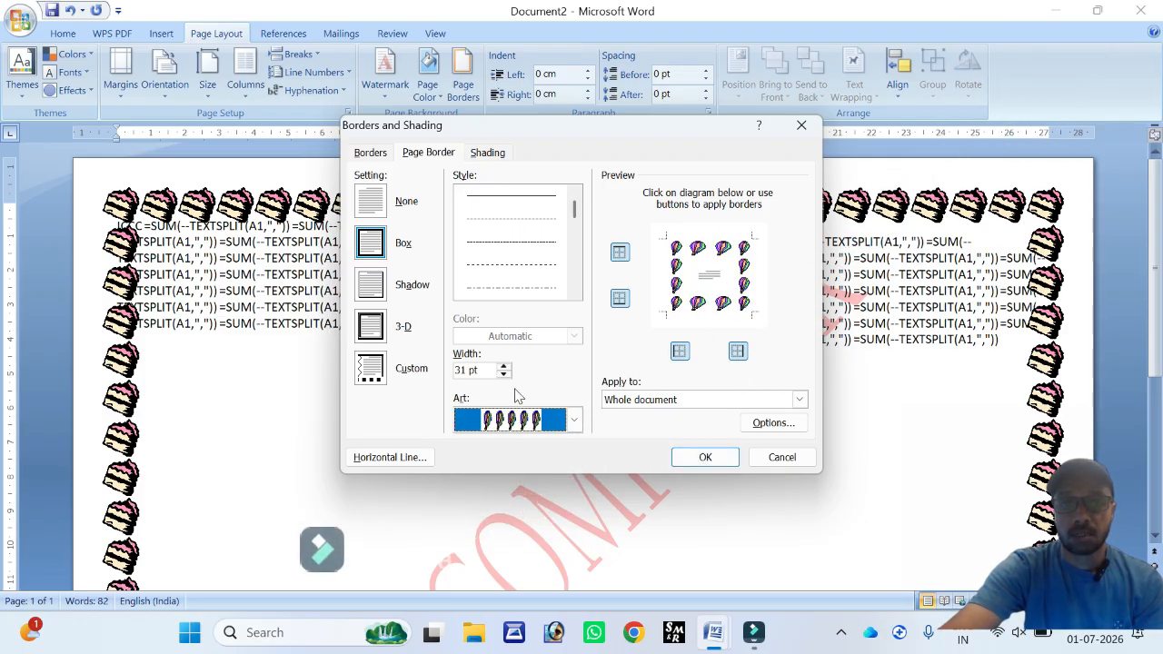
left_click(701, 459)
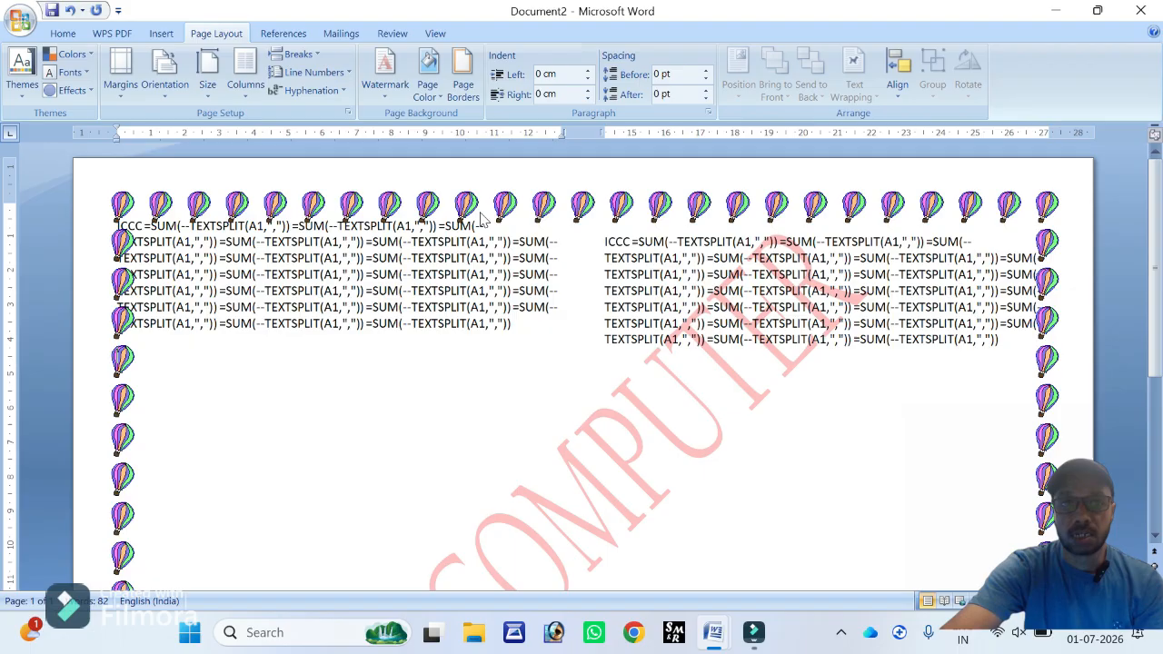
Step: Replace the hot-air balloon page border with the cupid art in dark red on the whole document
left_click(463, 86)
left_click(574, 420)
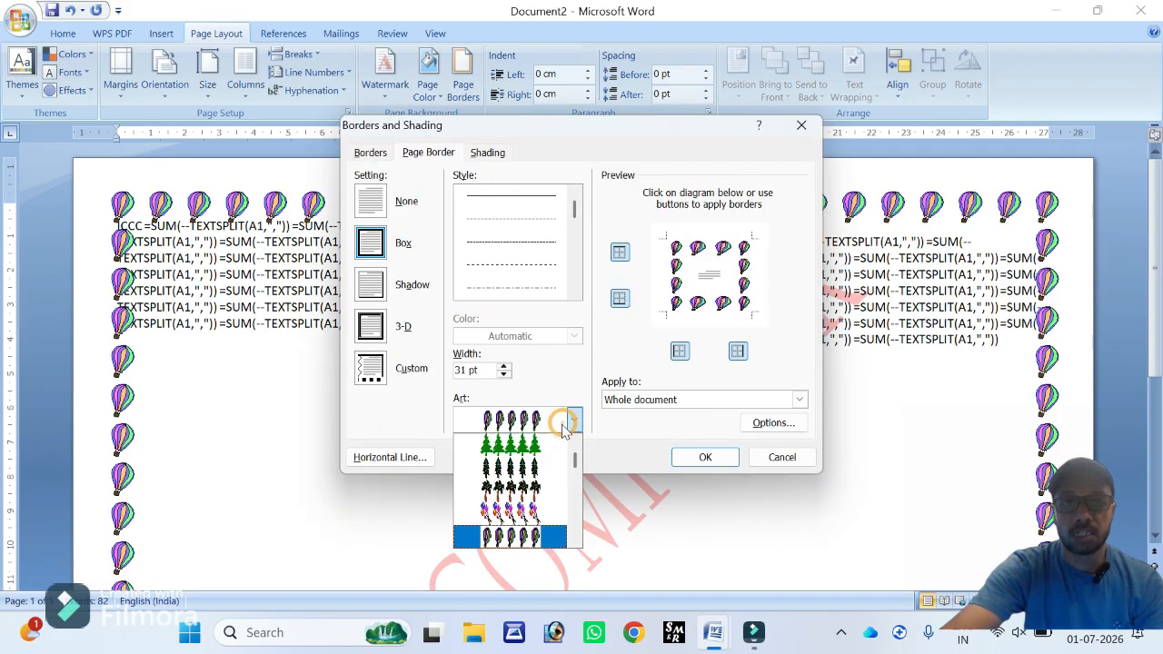
scroll(518, 509, "down", 5)
scroll(524, 525, "down", 5)
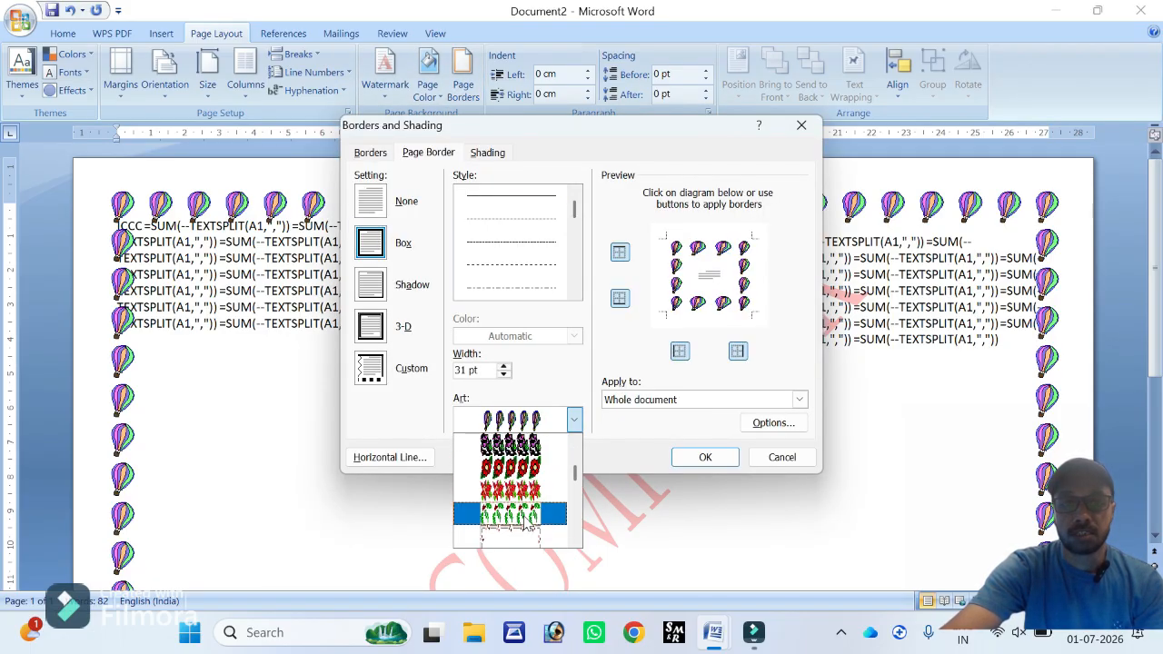
scroll(511, 490, "down", 5)
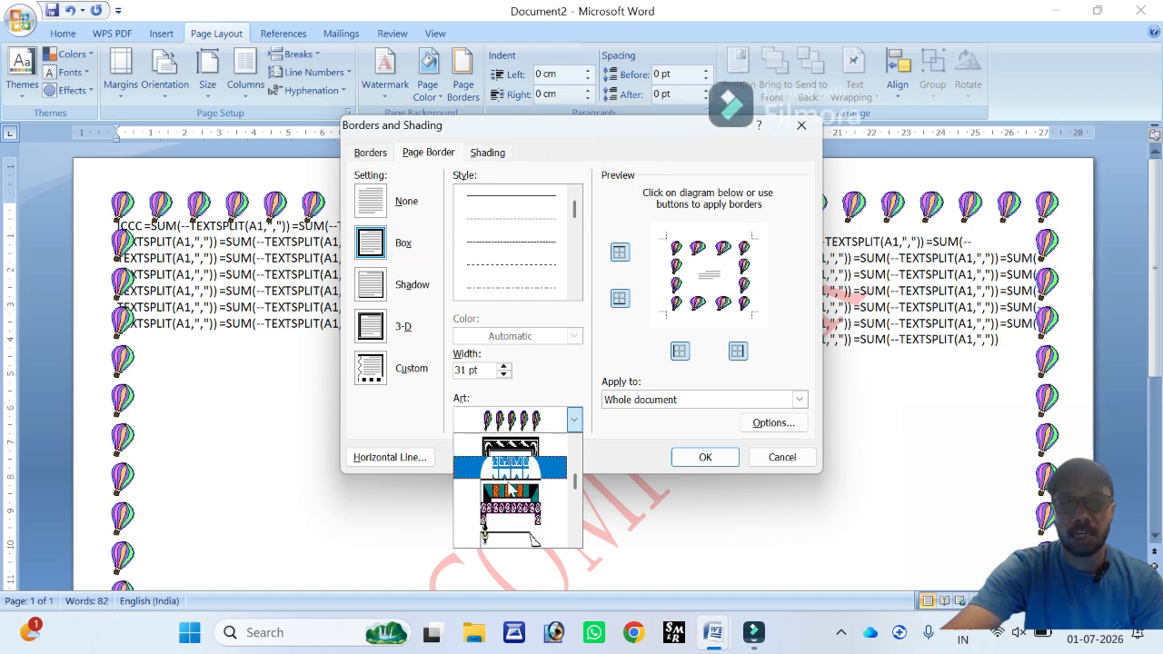
left_click(510, 466)
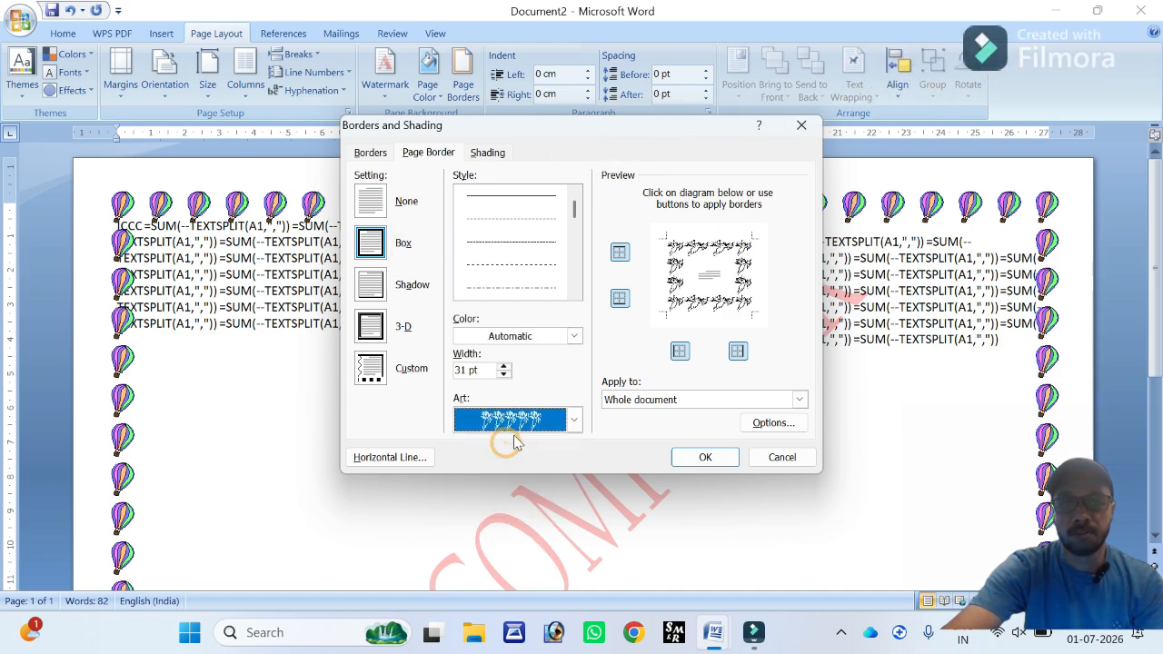
left_click(533, 338)
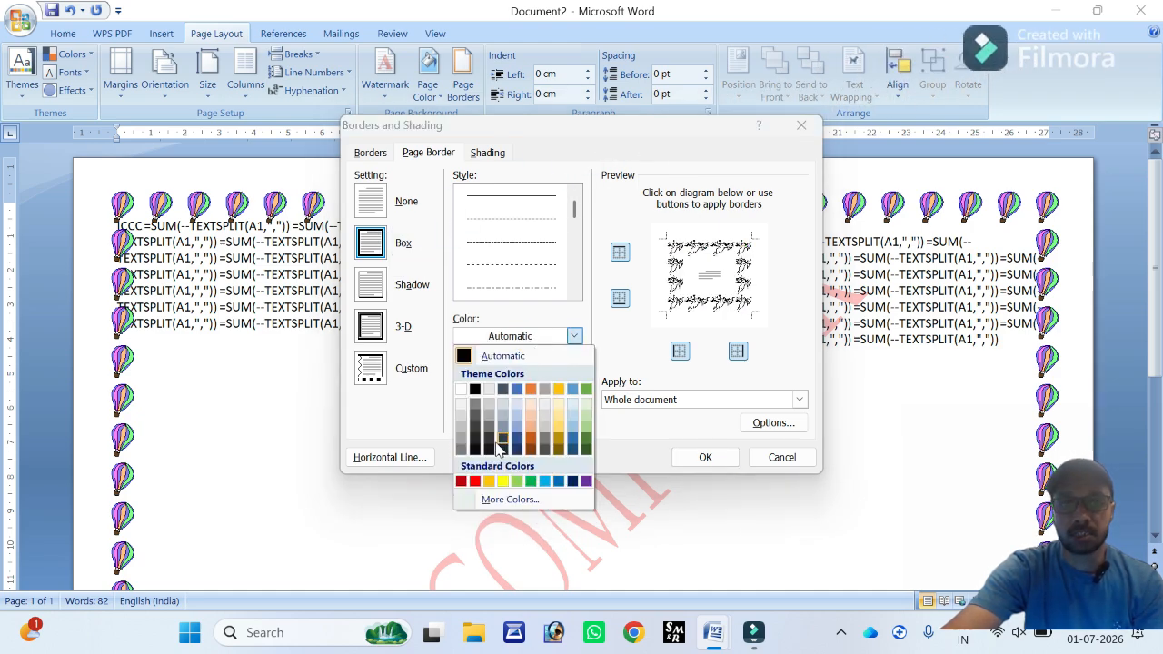
left_click(460, 481)
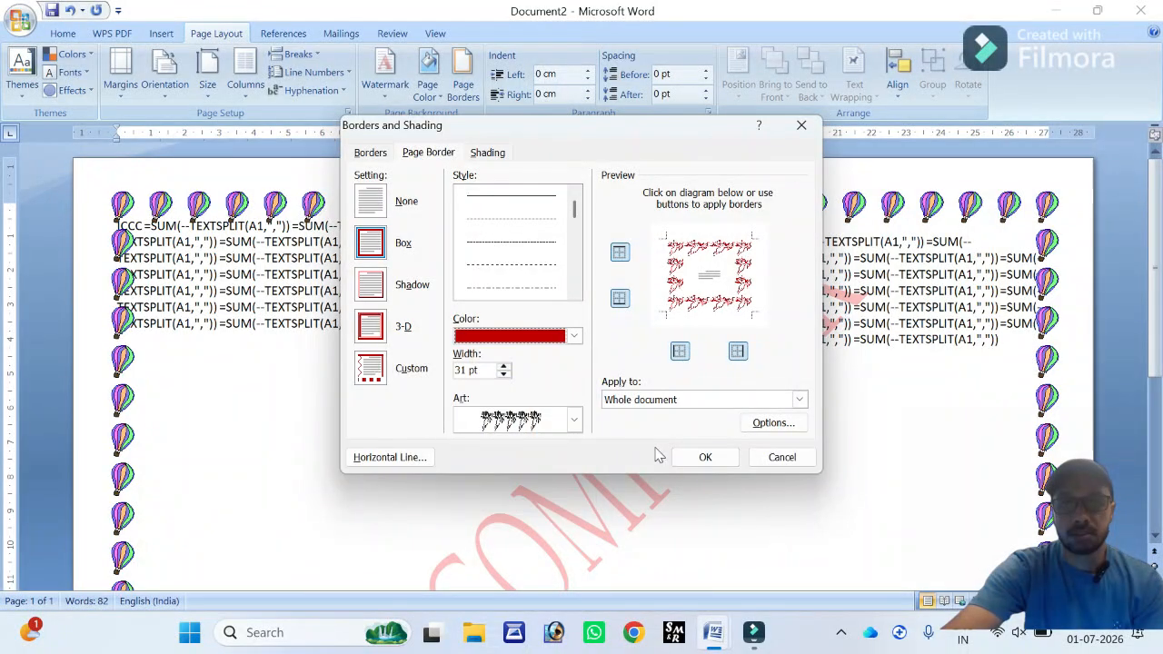
left_click(705, 457)
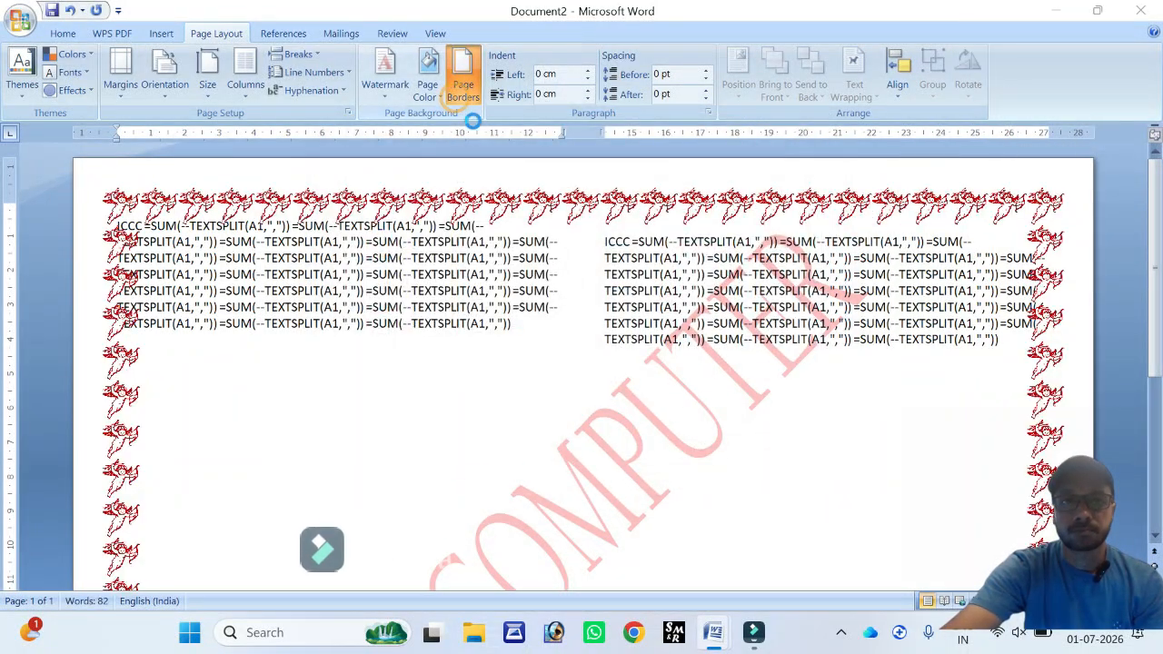
Step: Reduce the width of the cupid art page border to 22 pt
left_click(463, 77)
left_click(503, 375)
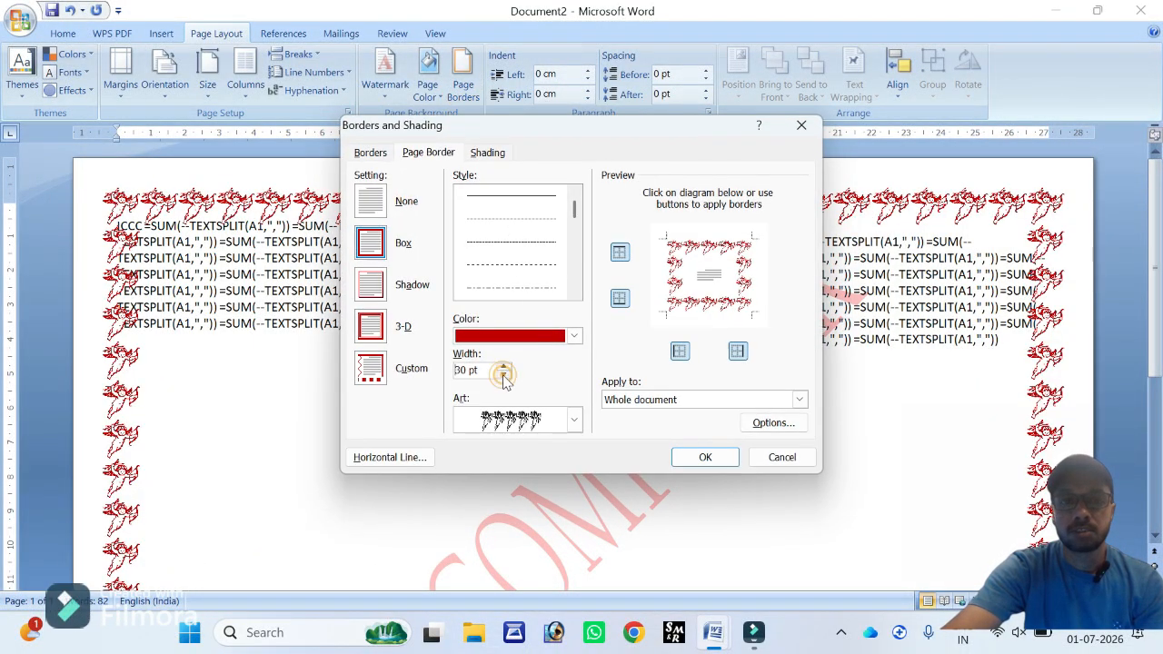
left_click(503, 375)
left_click(503, 375)
left_click(504, 375)
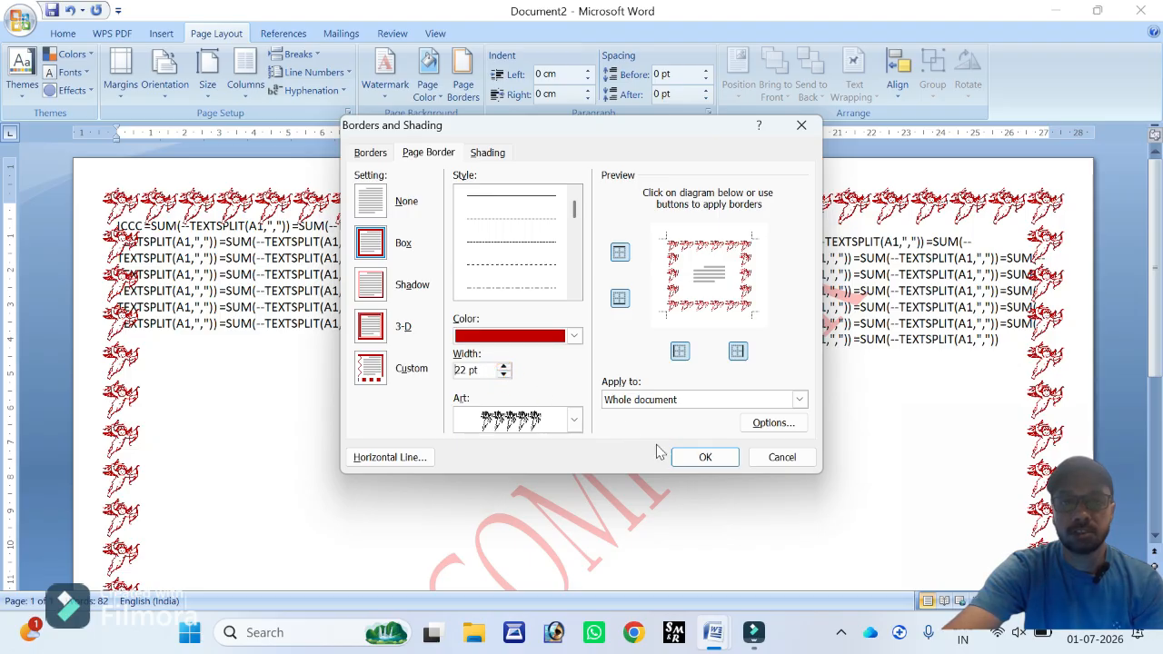
left_click(689, 462)
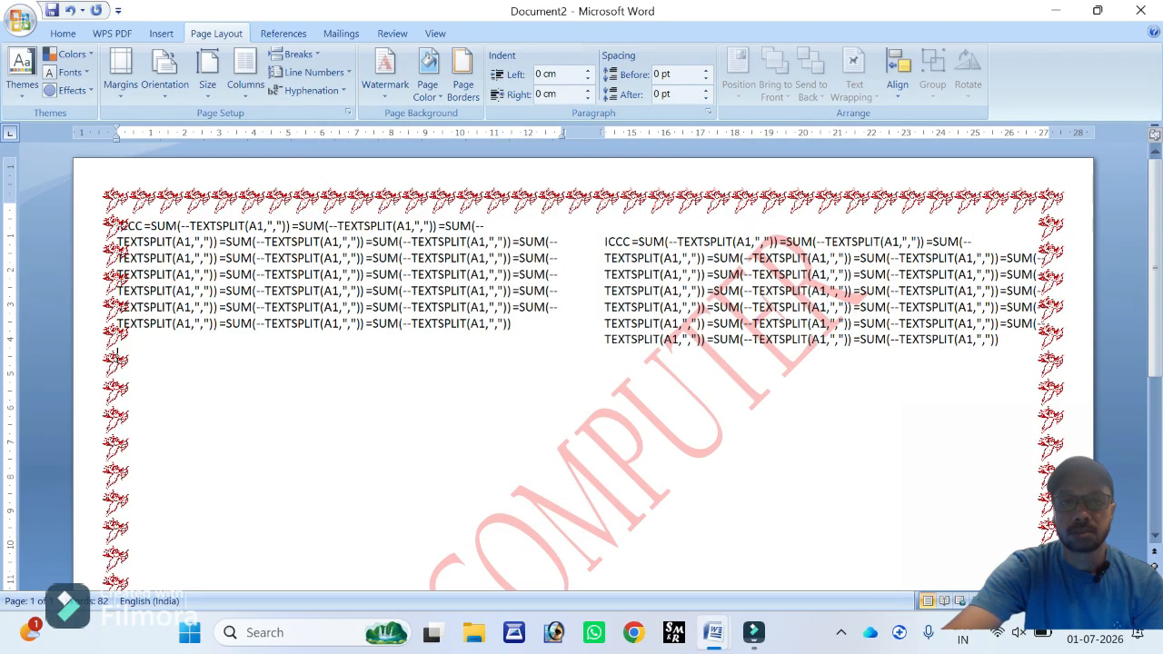
Step: Remove the top and bottom sides of the cupid page border, keeping only the left and right sides
left_click(462, 77)
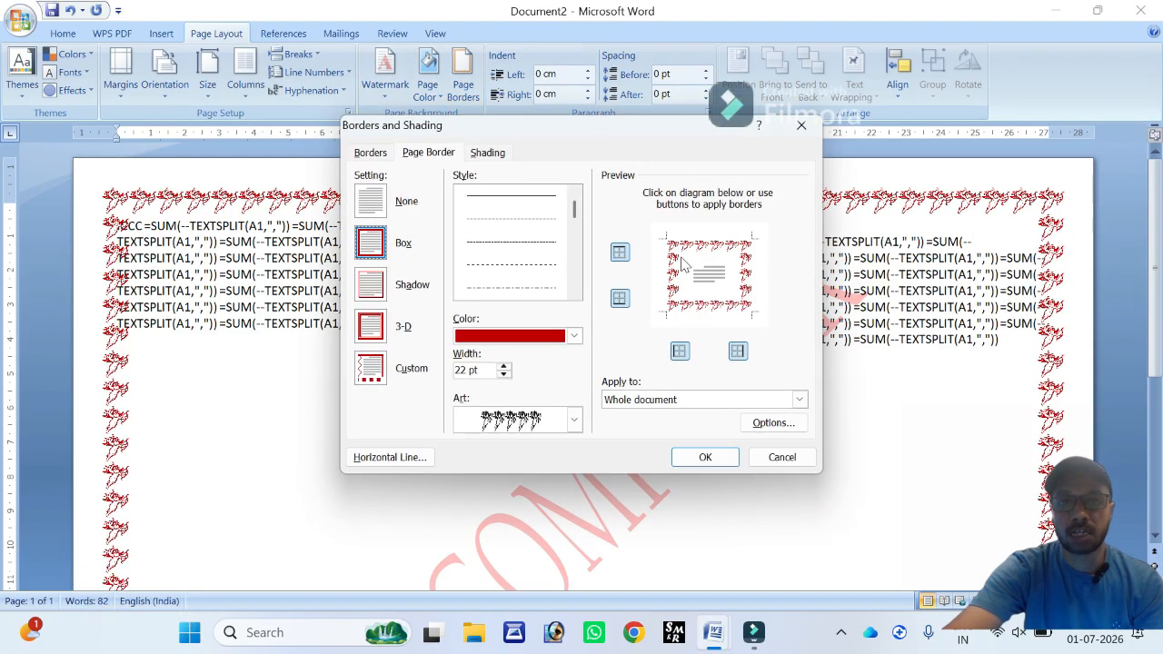
left_click(620, 254)
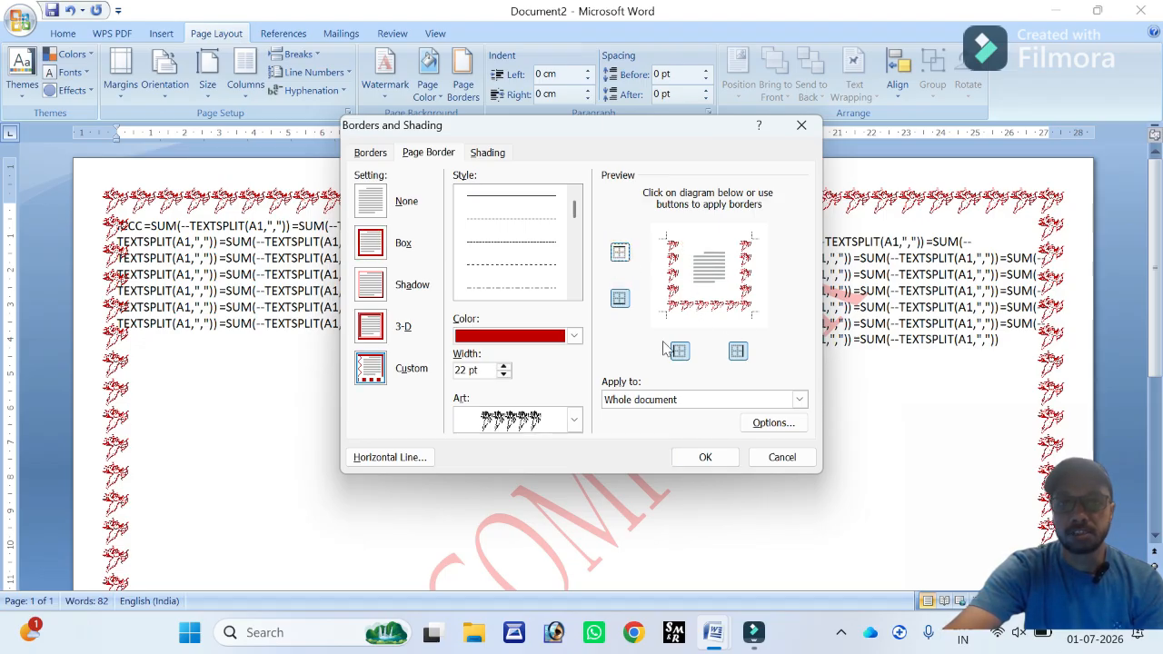
left_click(621, 302)
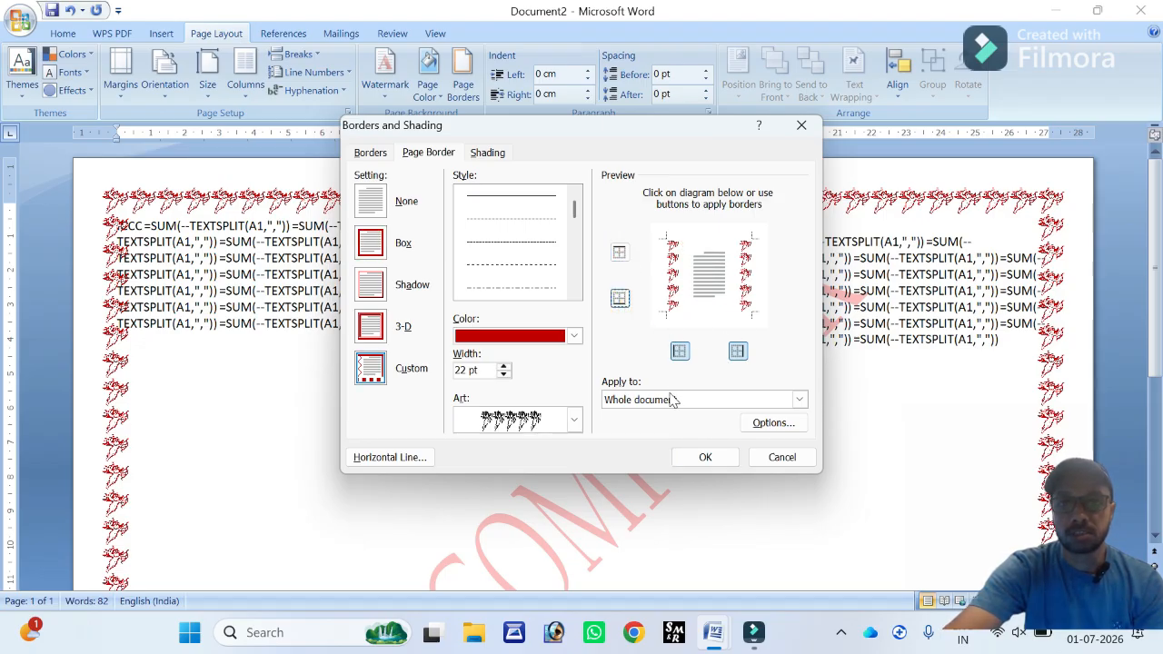
left_click(704, 457)
scroll(582, 363, "down", 5)
scroll(582, 363, "up", 2)
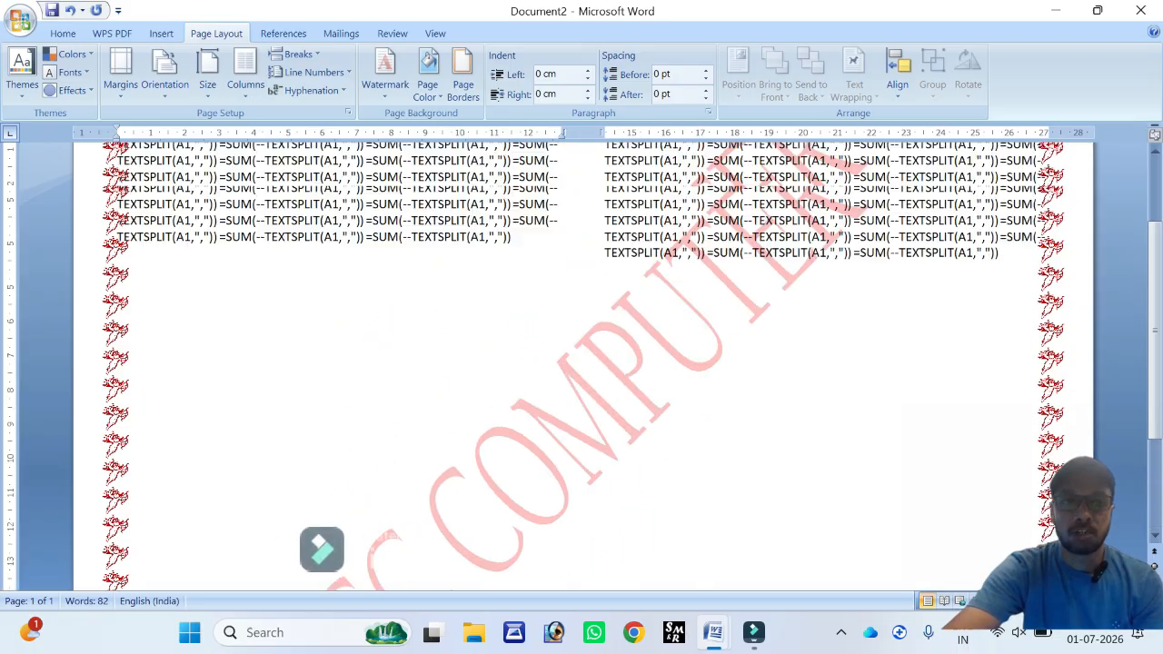
scroll(117, 353, "up", 2)
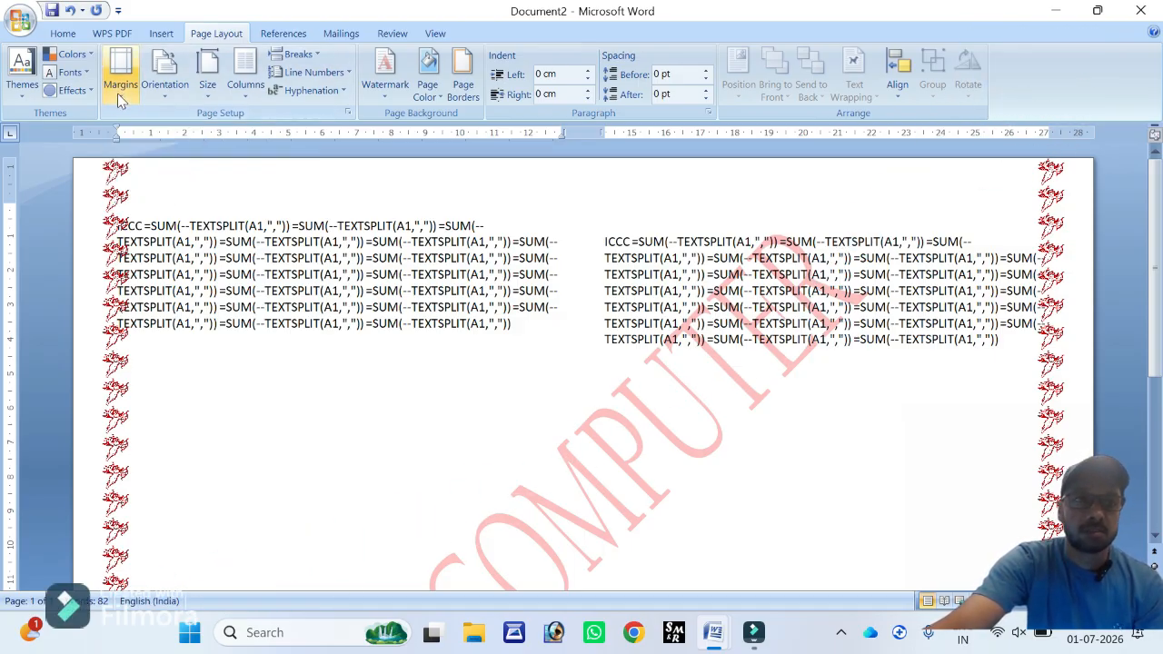
Step: Examine the available choices for page margins, orientation, paper size and columns
left_click(121, 86)
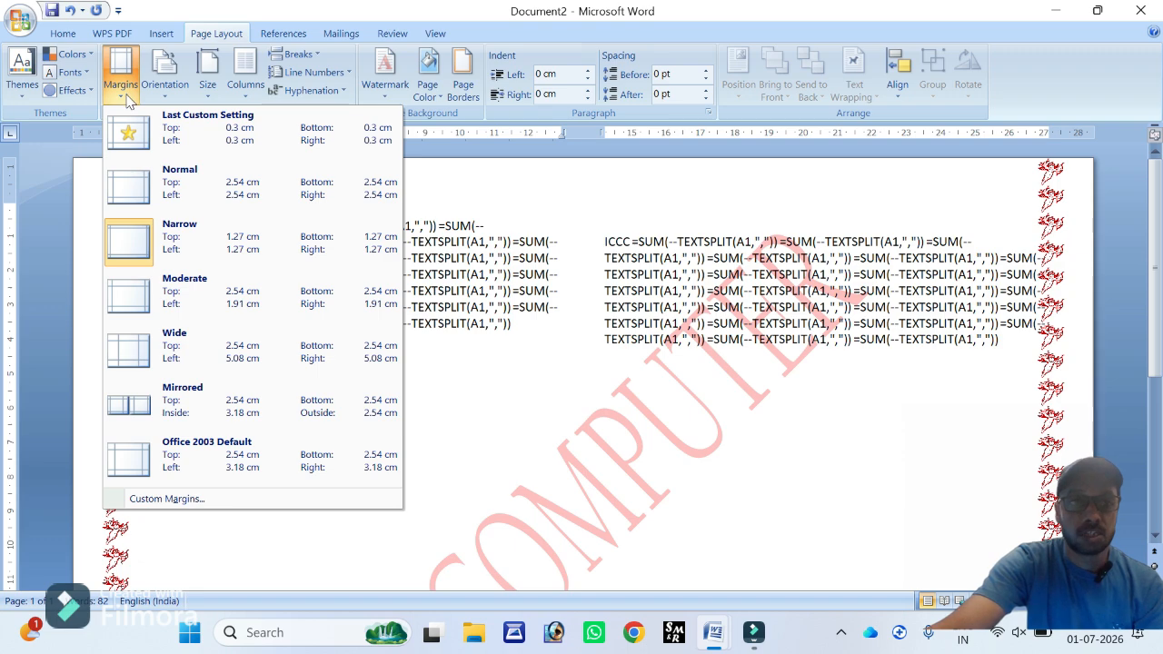
left_click(439, 199)
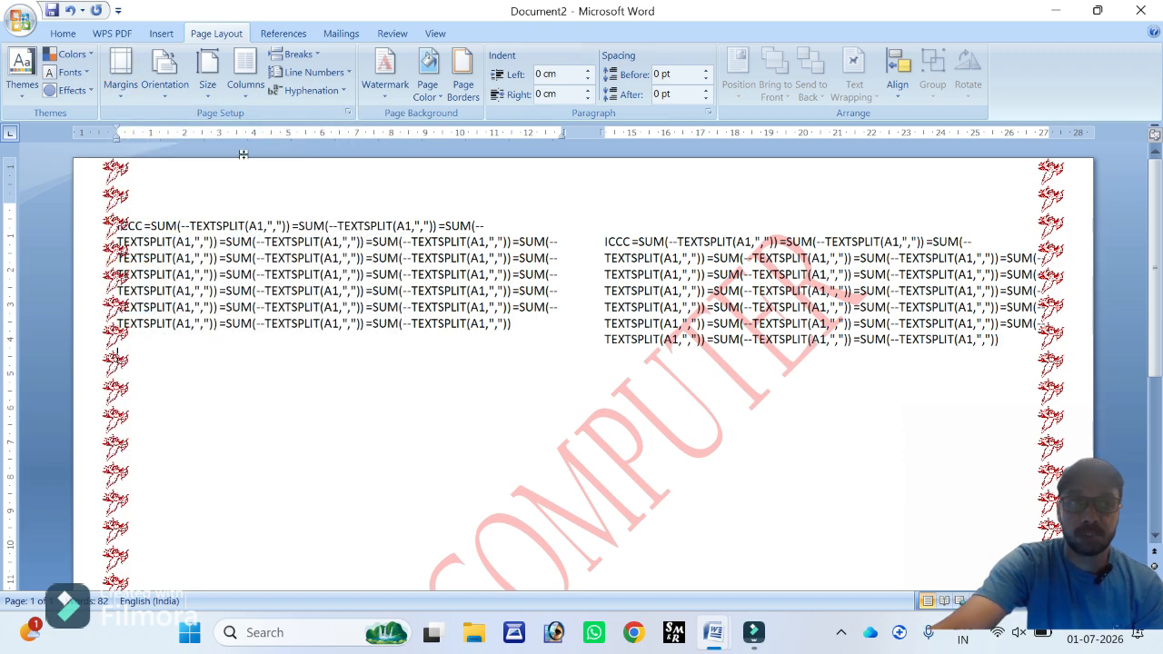
left_click(121, 80)
left_click(164, 77)
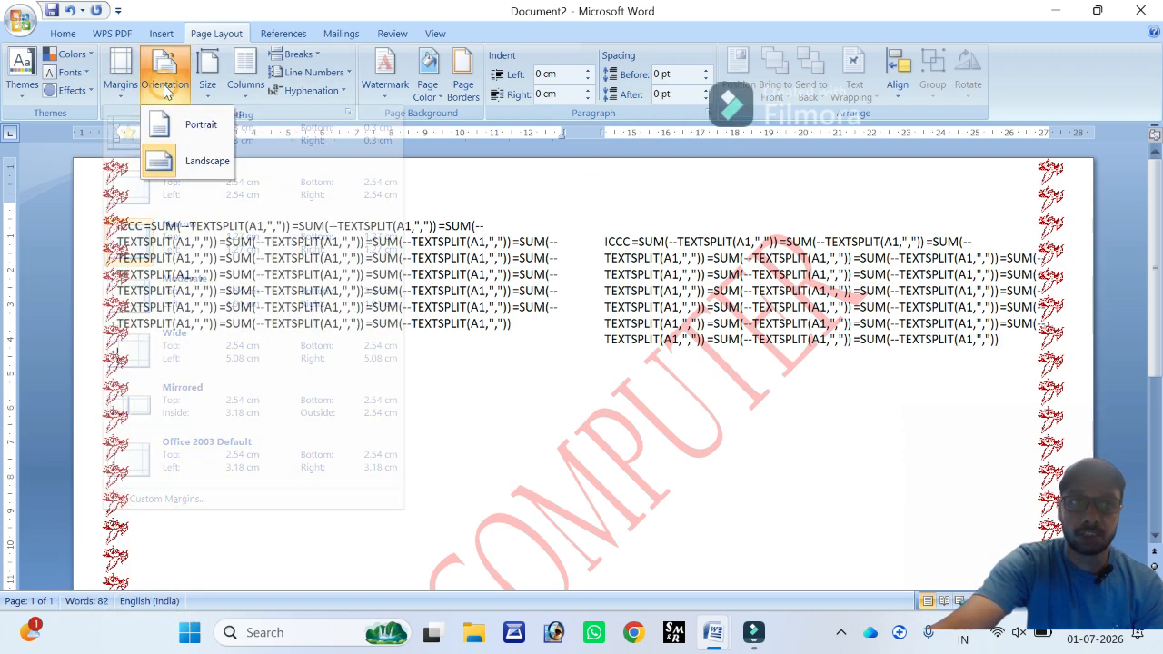
left_click(212, 87)
left_click(246, 90)
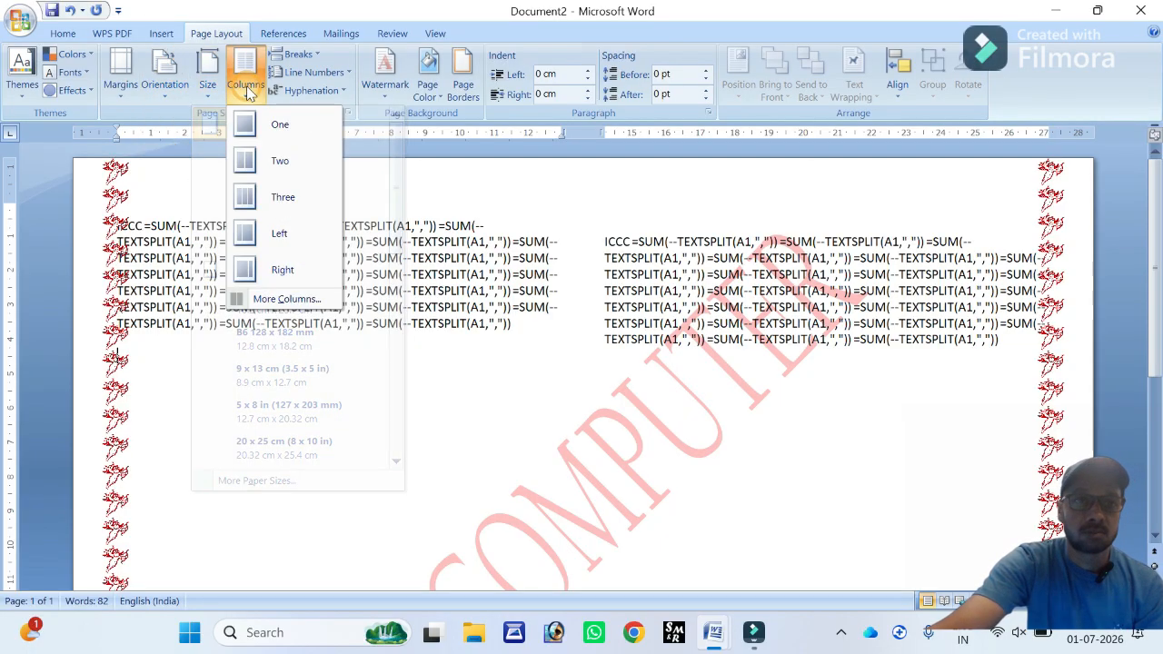
left_click(134, 85)
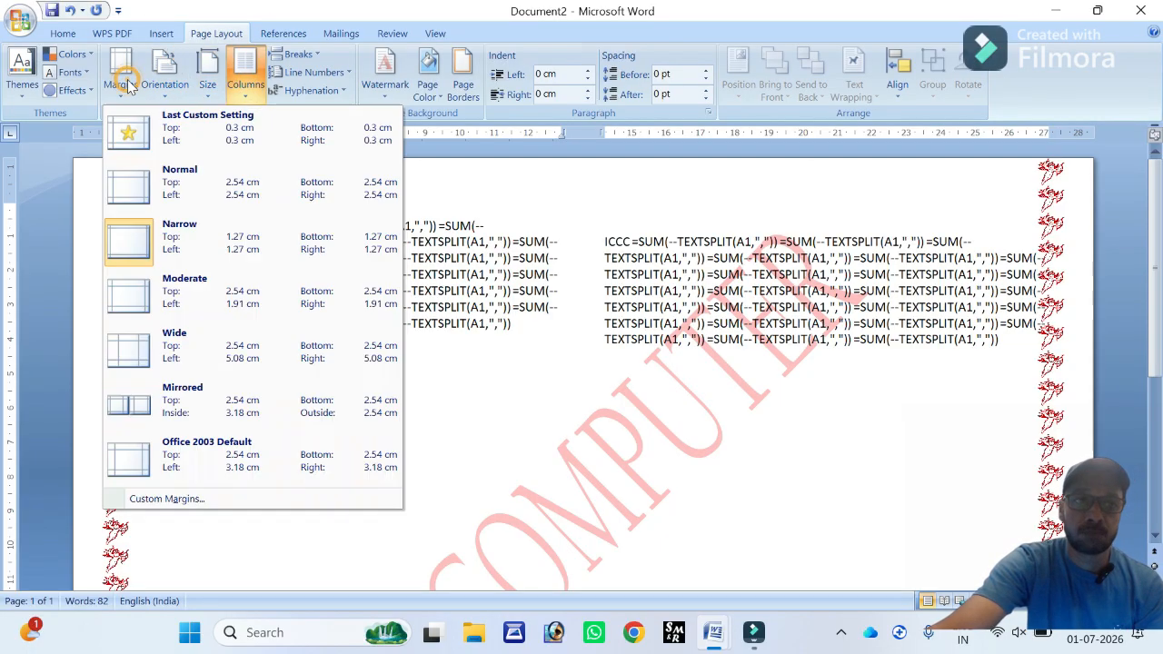
left_click(208, 94)
Step: Set the document text to a one-column layout
left_click(244, 85)
left_click(273, 124)
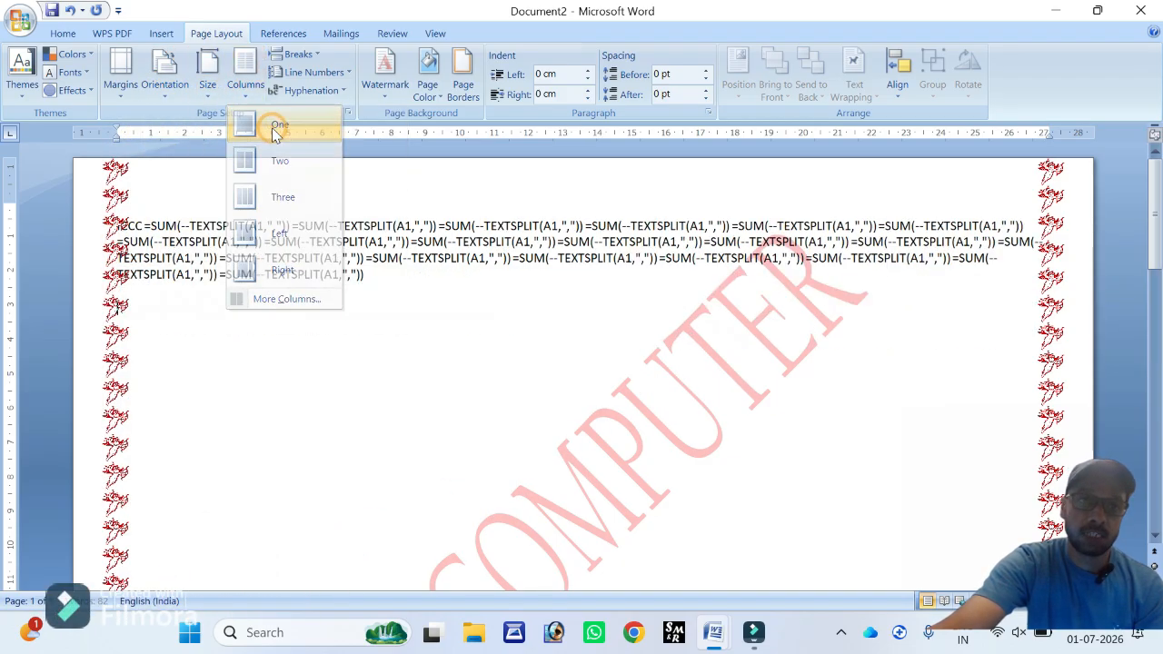
left_click(246, 89)
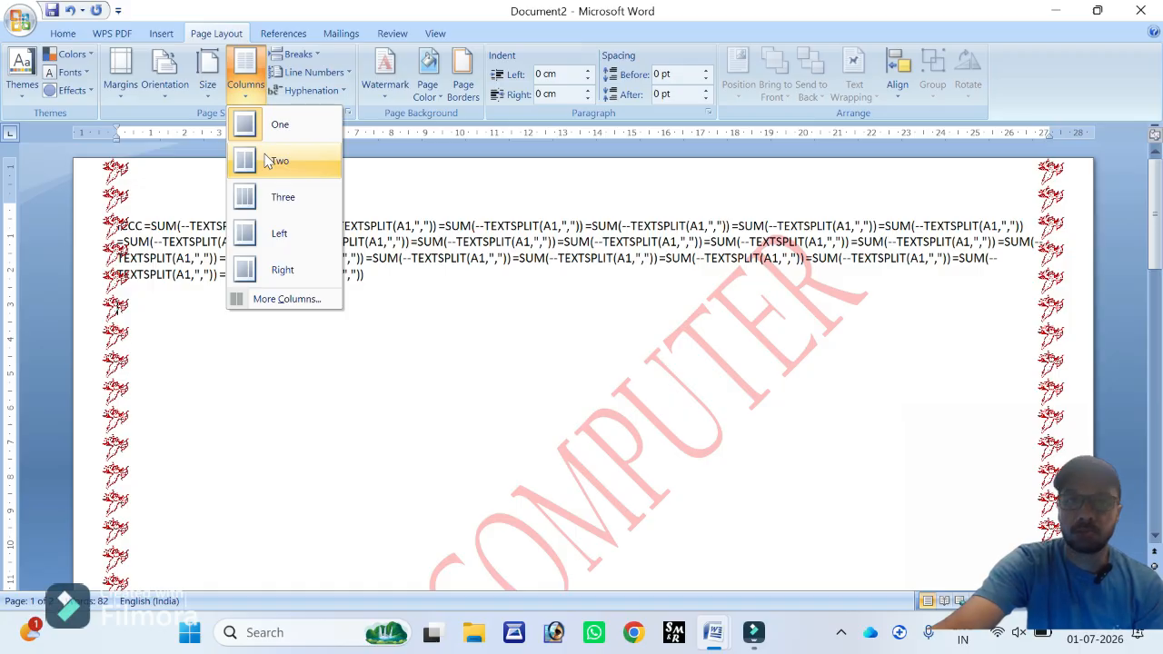
left_click(402, 195)
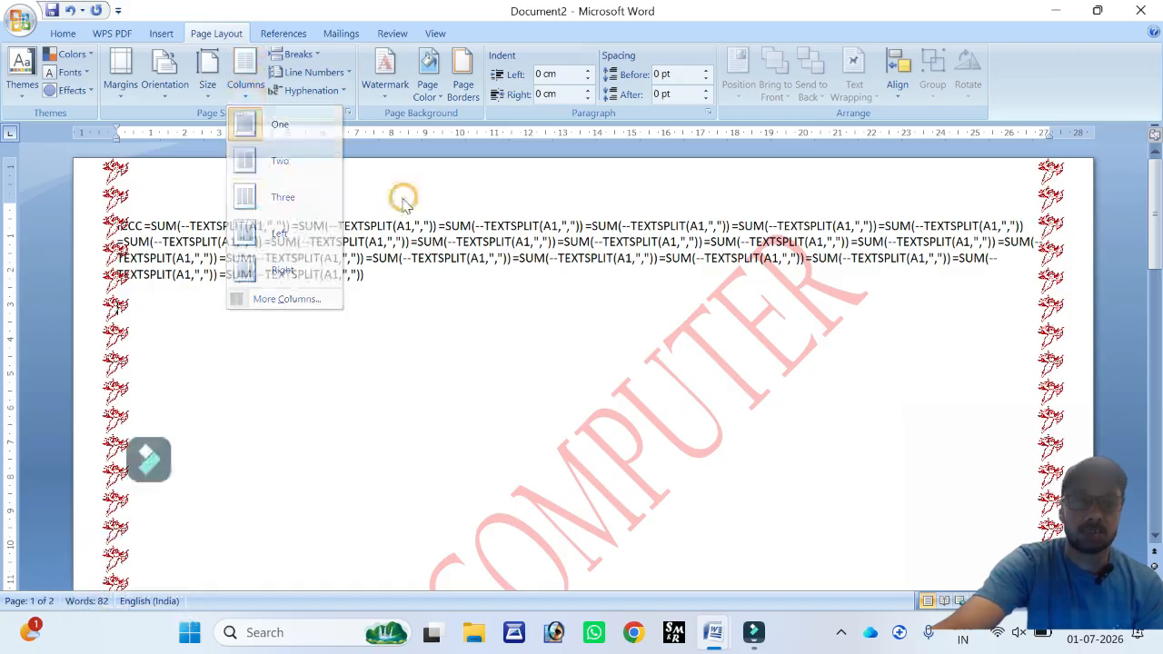
Step: Review the margin, orientation and paper size choices, and look over the mailing, view, reference, home and insert commands
left_click(130, 88)
left_click(165, 84)
left_click(207, 85)
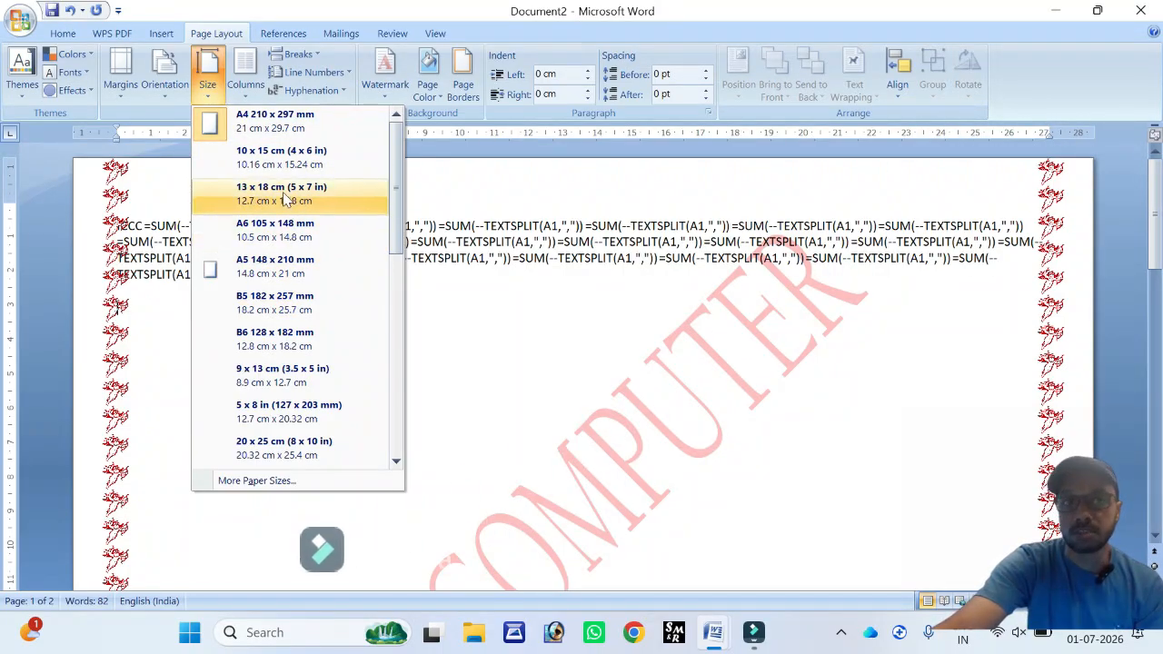
left_click(502, 188)
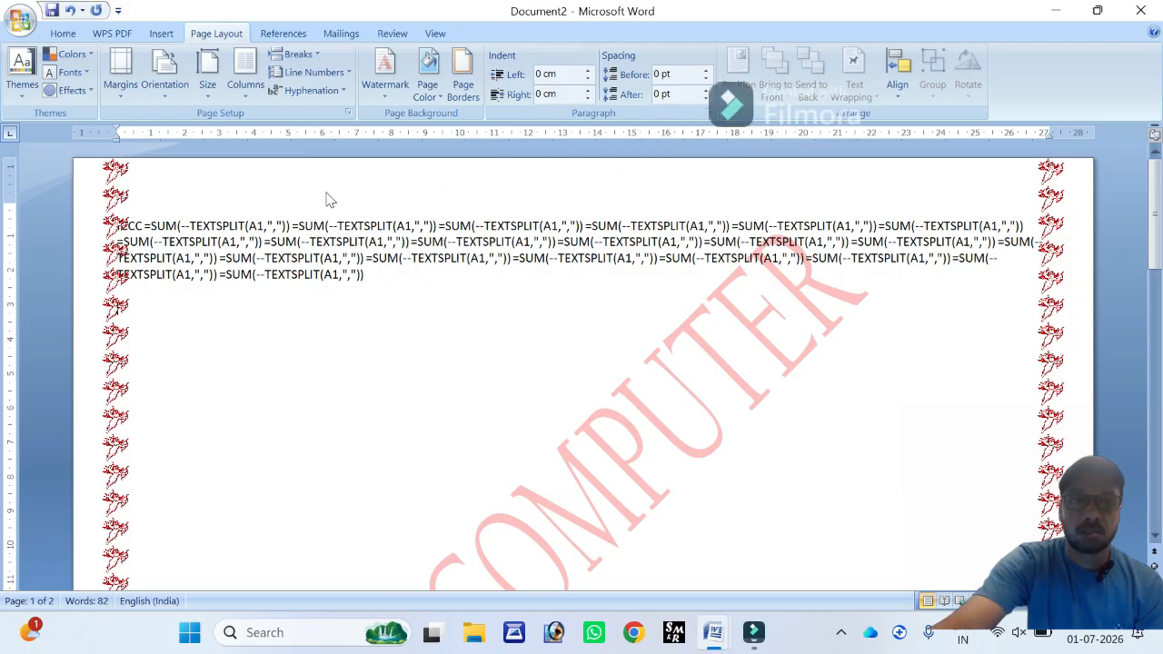
left_click(334, 35)
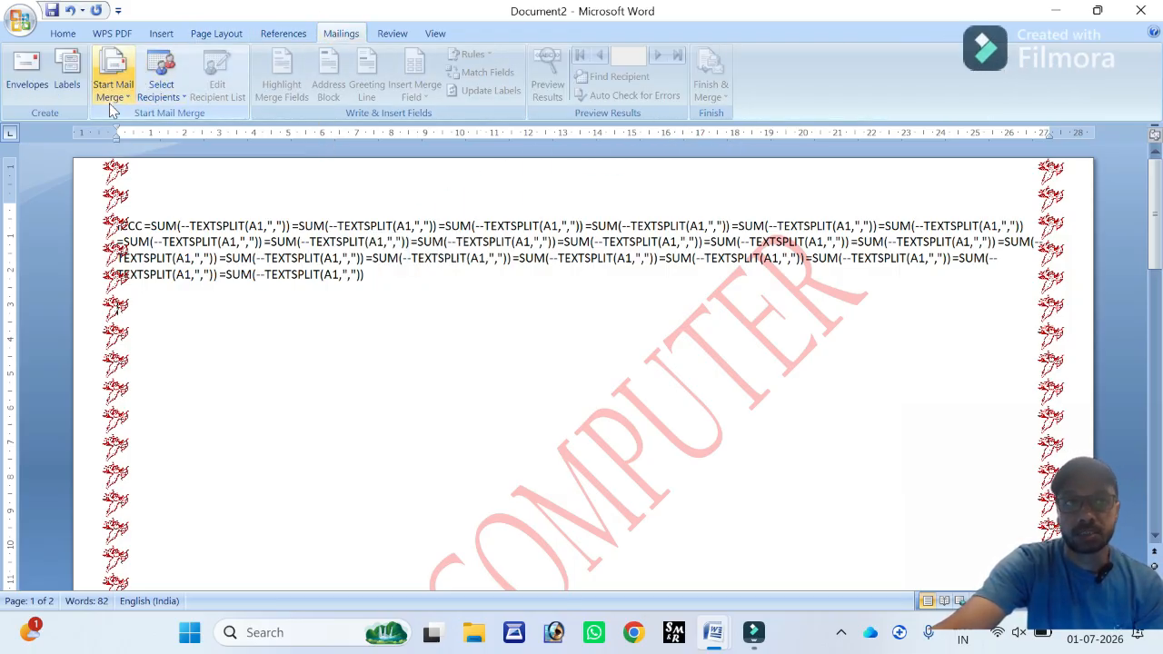
left_click(385, 35)
left_click(436, 36)
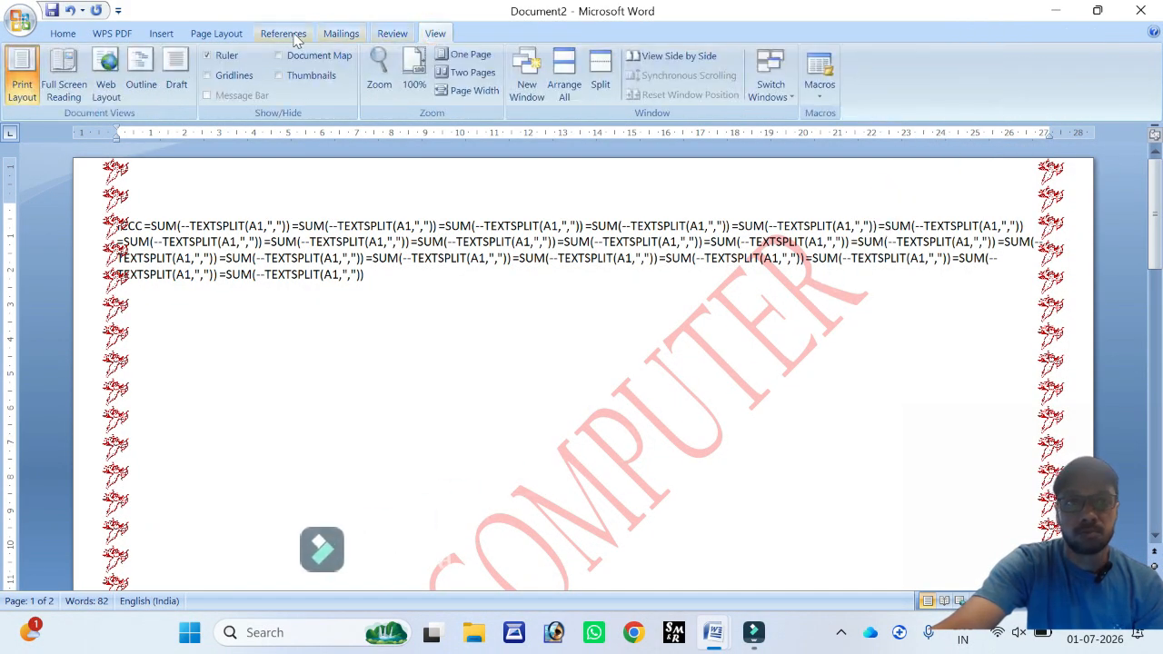
left_click(295, 35)
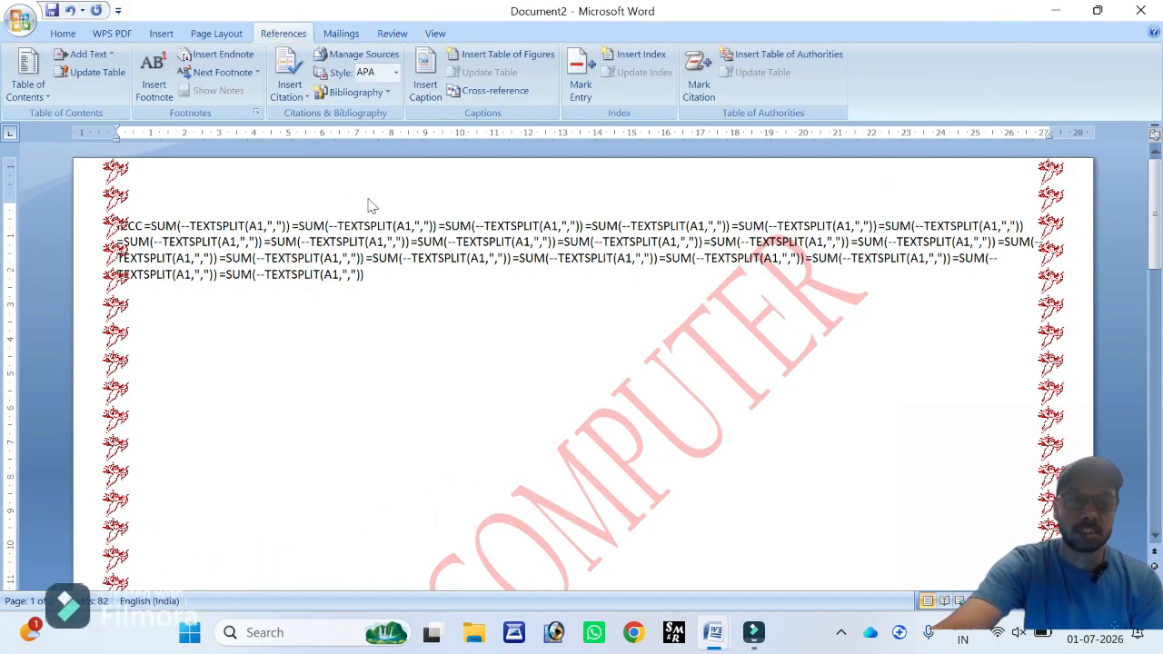
left_click(65, 35)
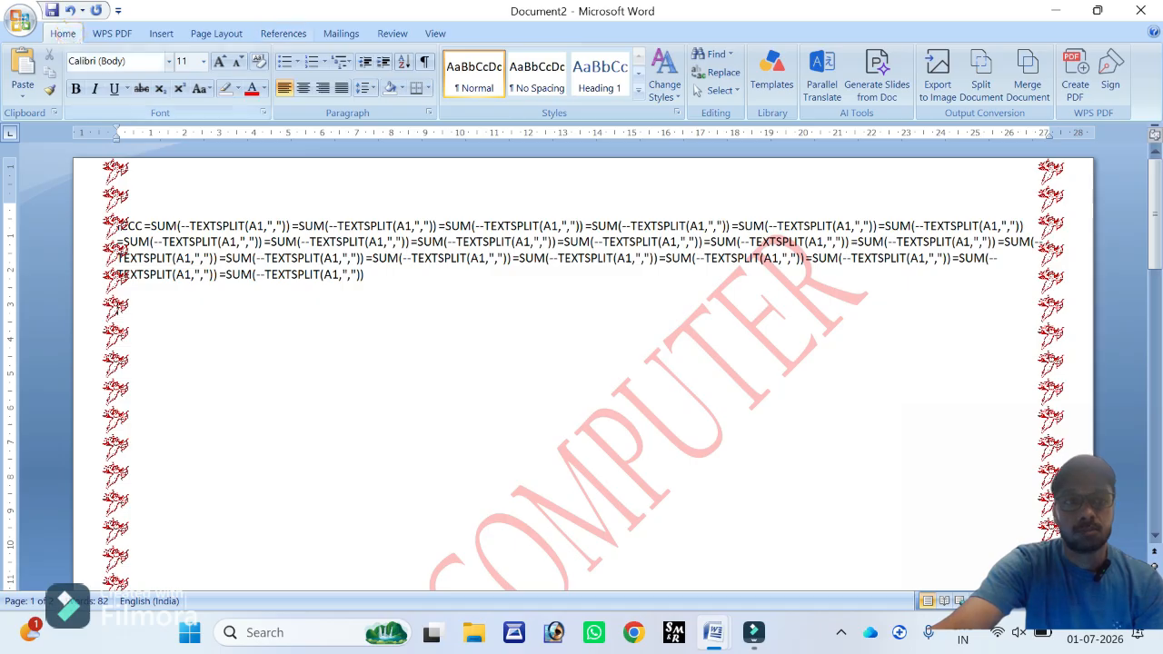
left_click(159, 34)
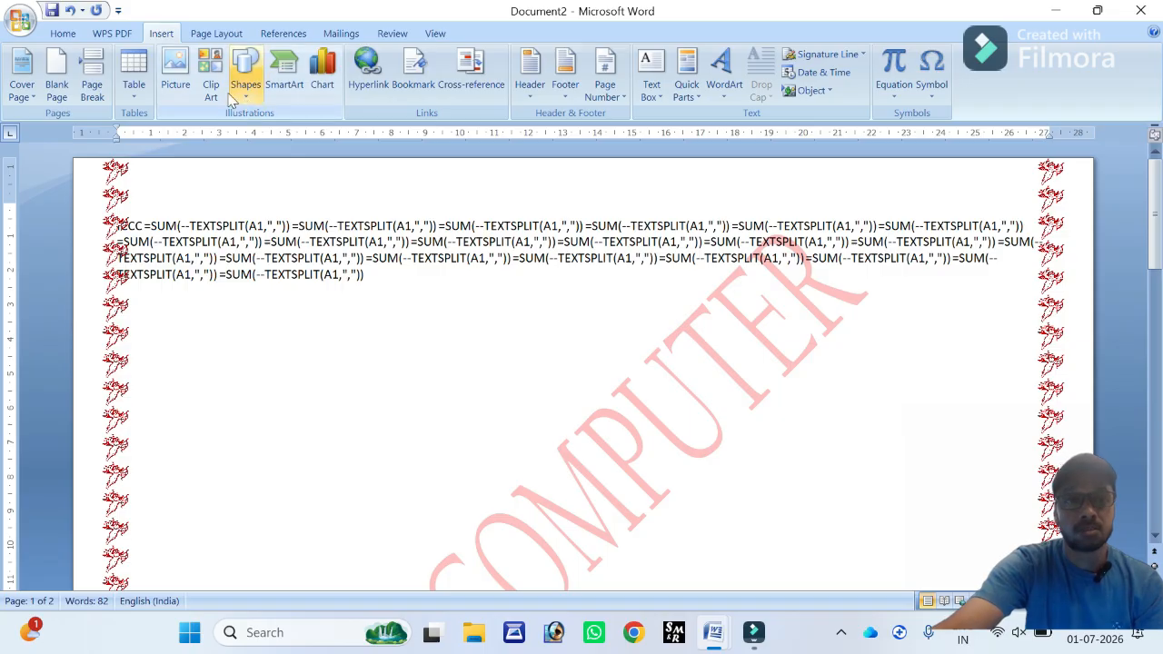
left_click(215, 34)
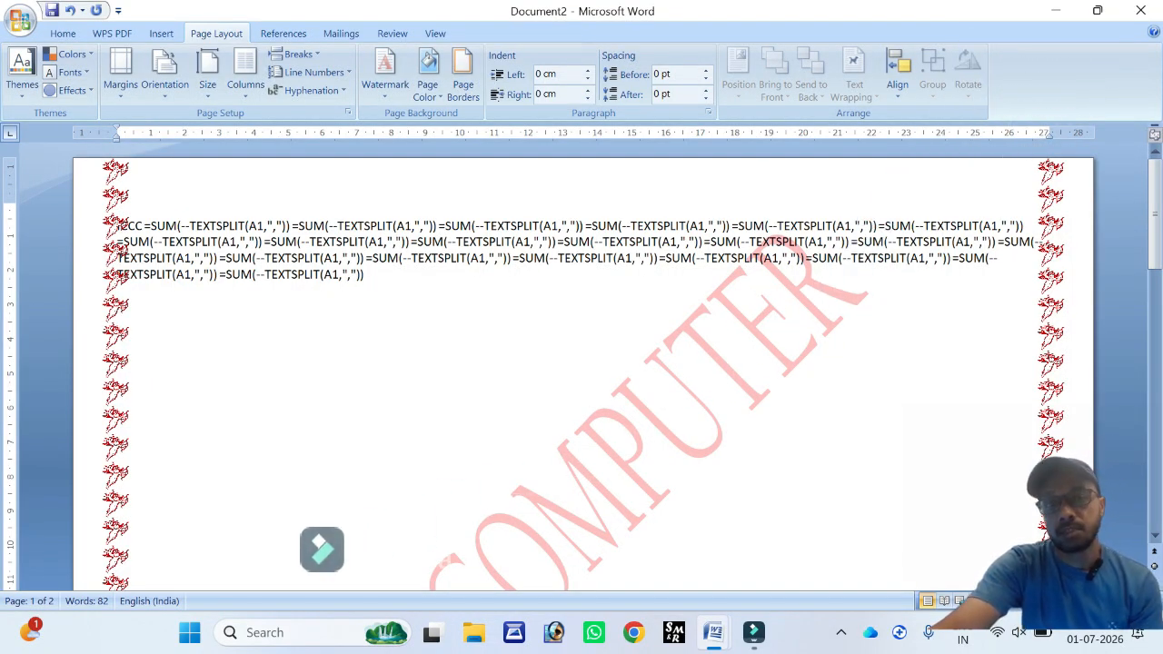
Step: Close the document without saving its changes
left_click(1138, 12)
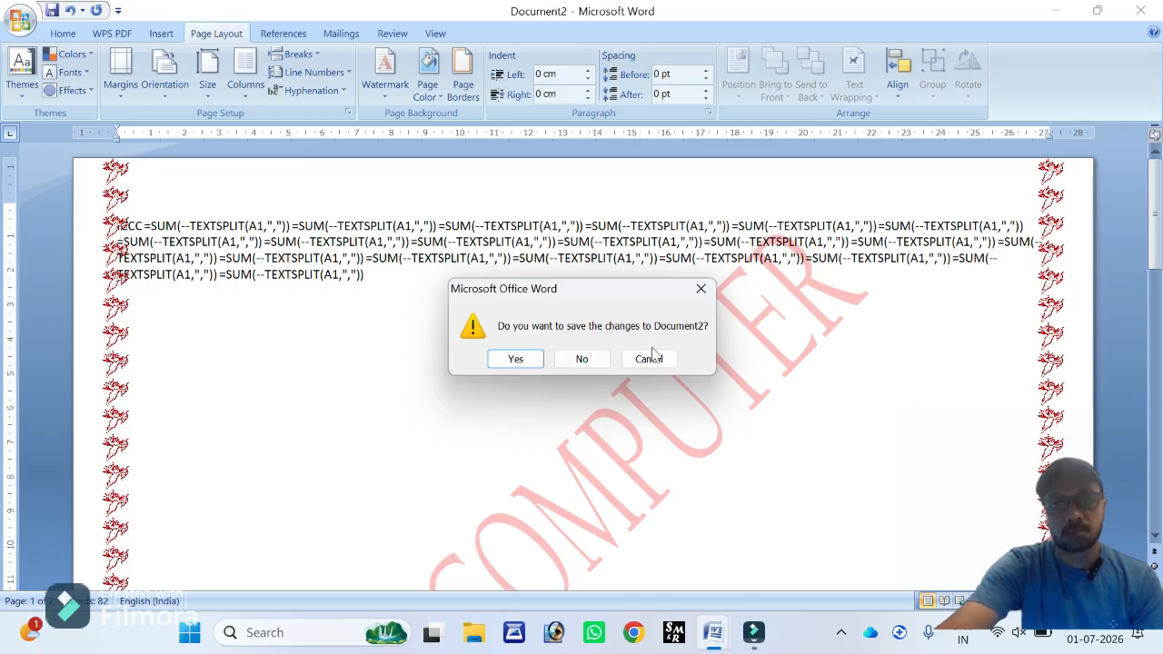
left_click(583, 359)
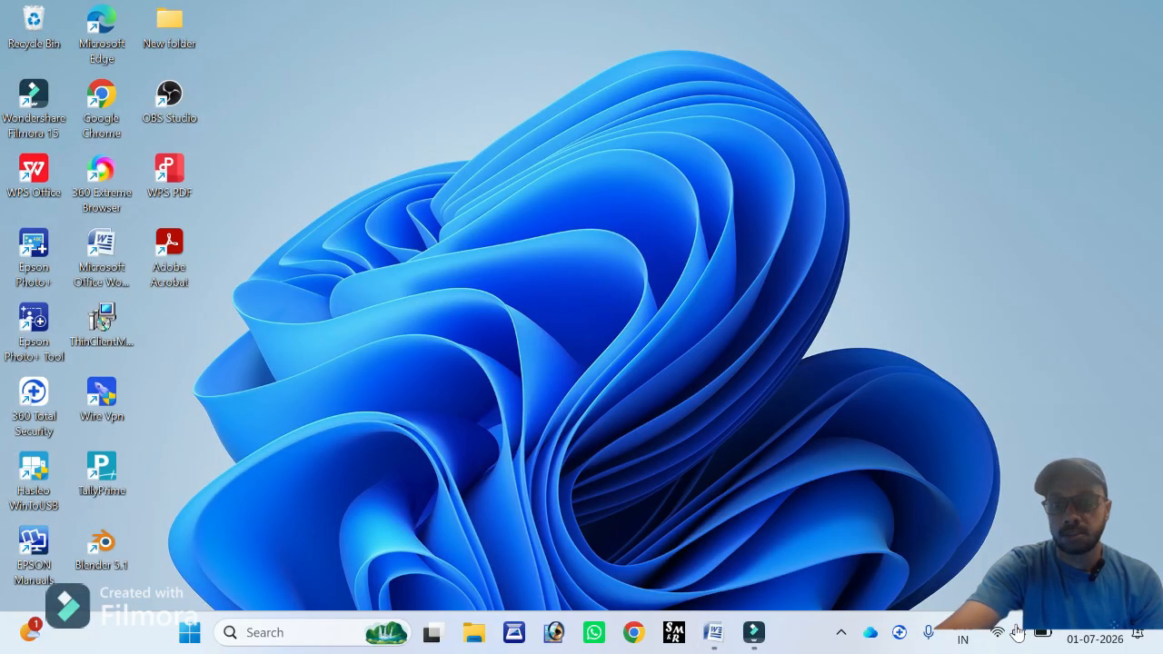